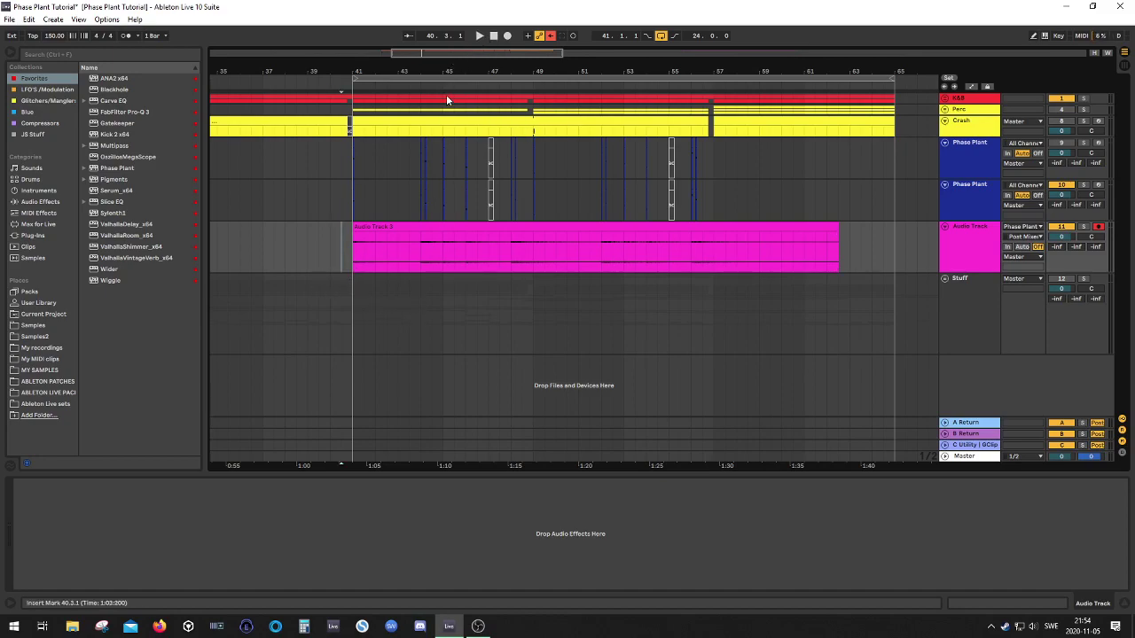
- Play back the arrangement to hear the reference sound, and stop playback
click(480, 37)
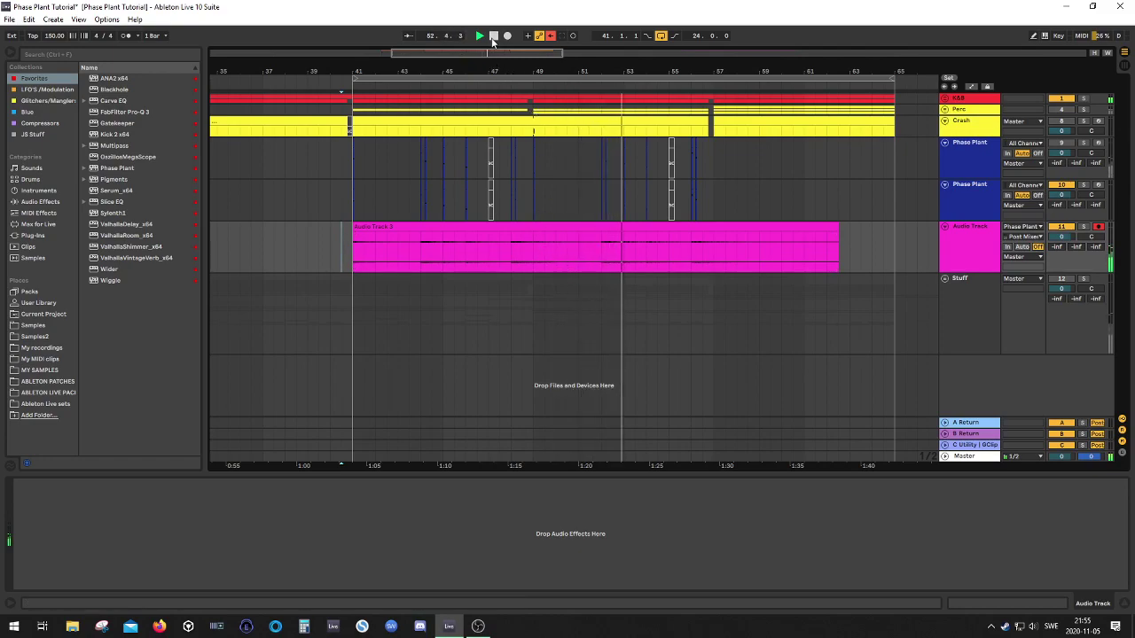
click(493, 42)
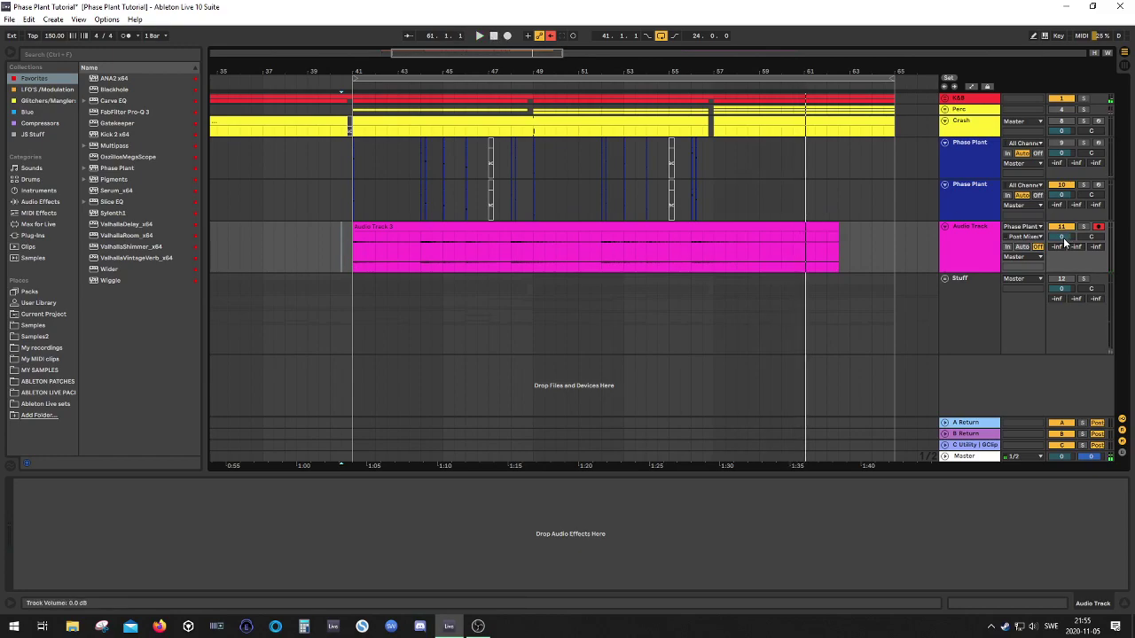
- Open the Phase Plant instrument on track 10 and add two generator groups to its empty patch
click(990, 207)
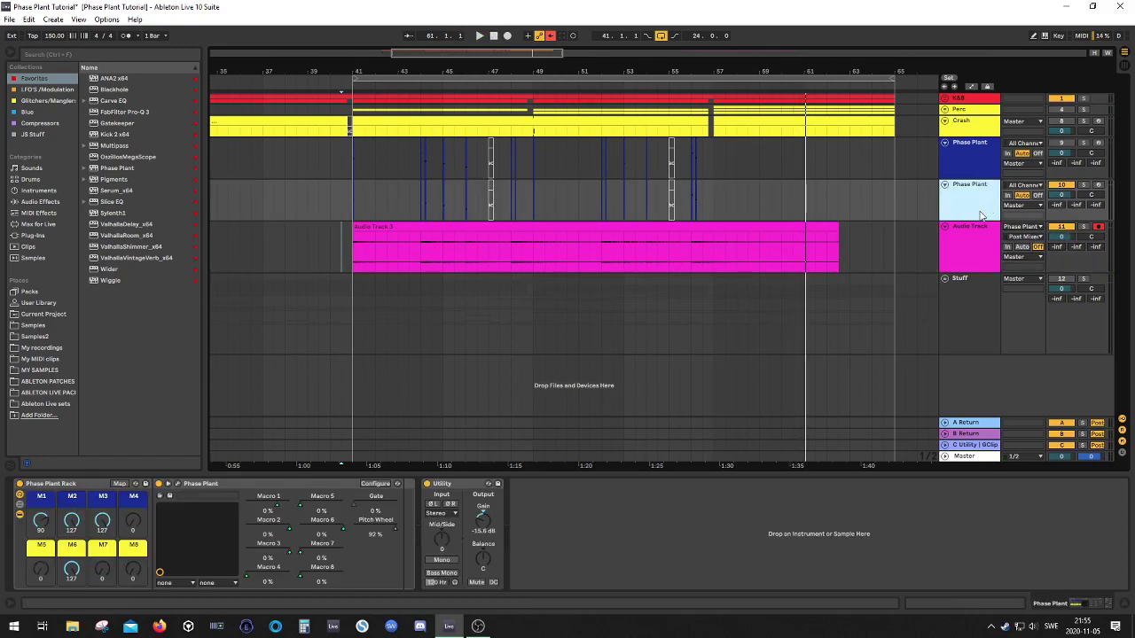
click(179, 485)
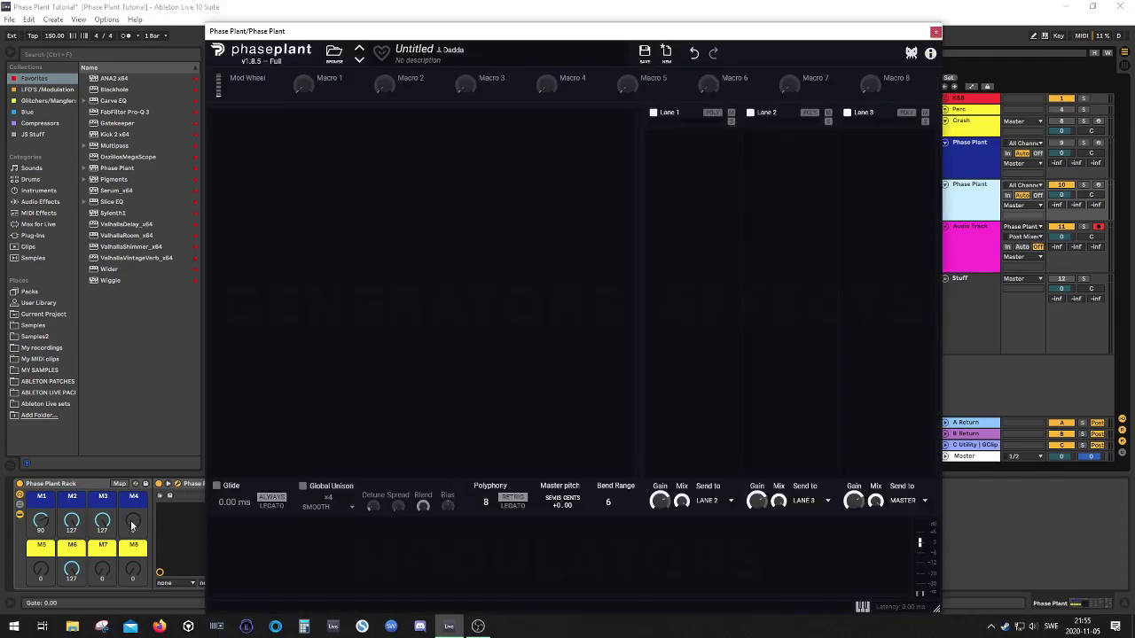
click(386, 144)
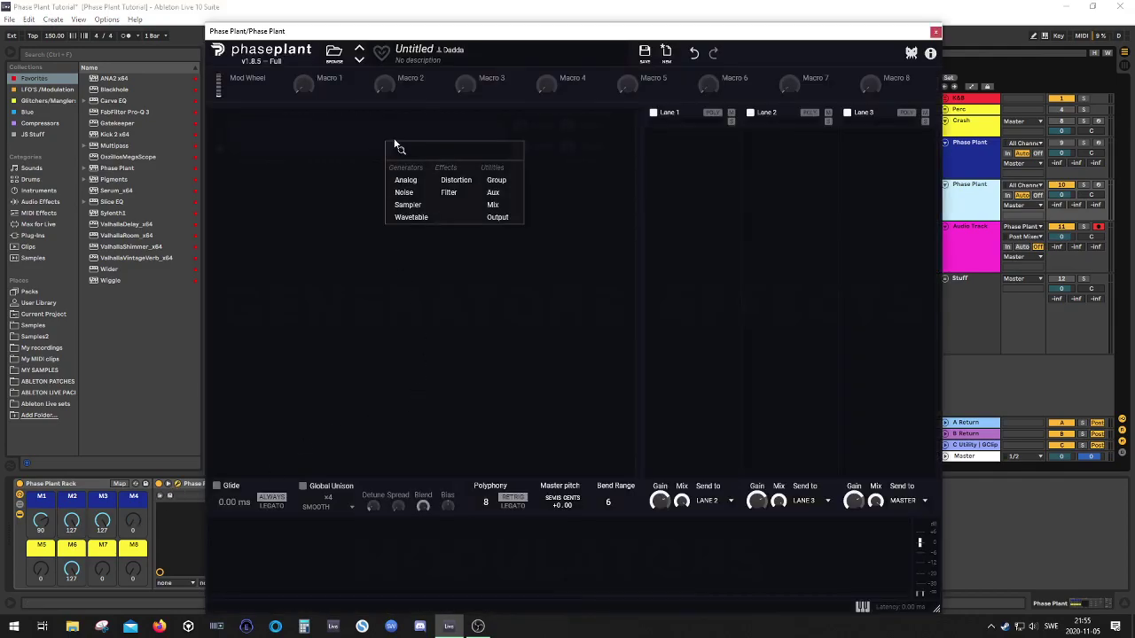
click(493, 182)
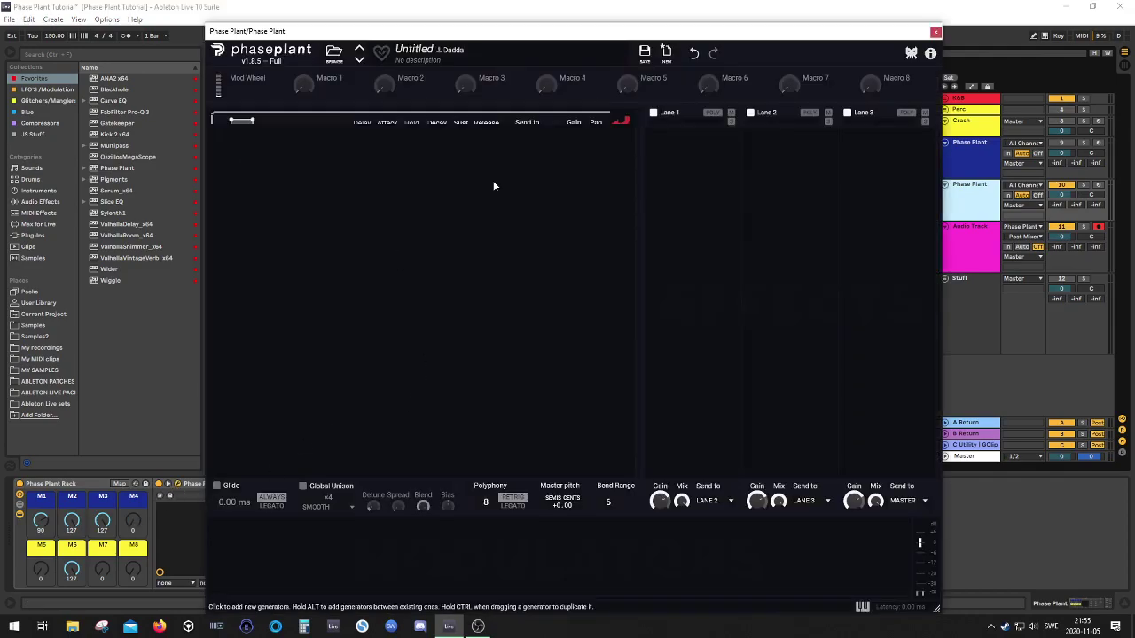
click(449, 186)
click(554, 224)
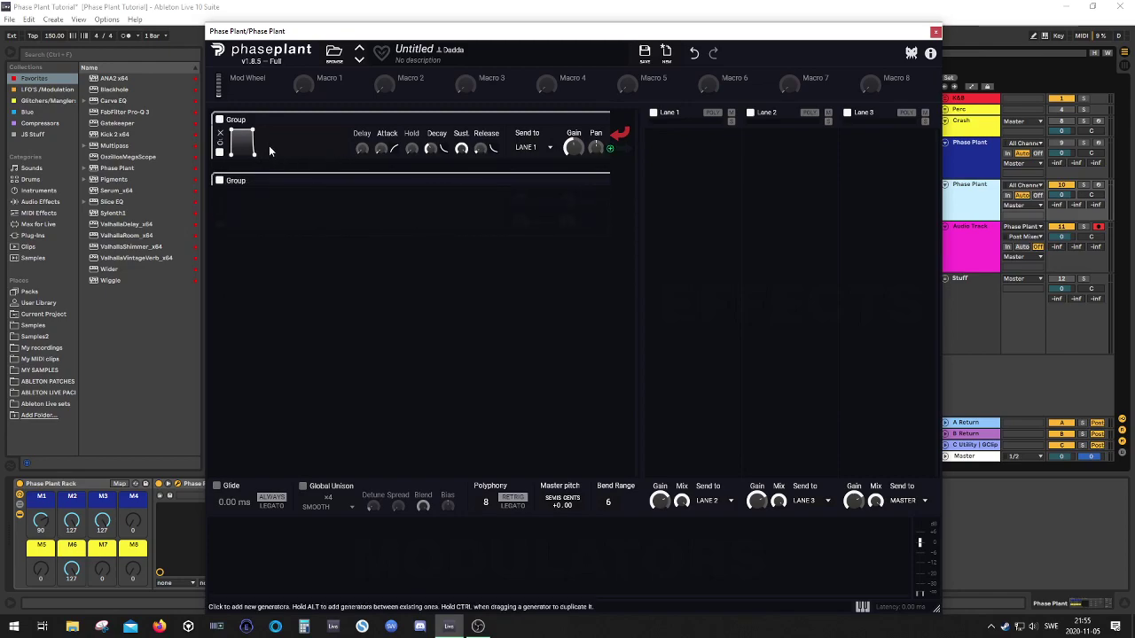
- Add two Analog oscillators to the first group, one above and one below its output module
click(318, 167)
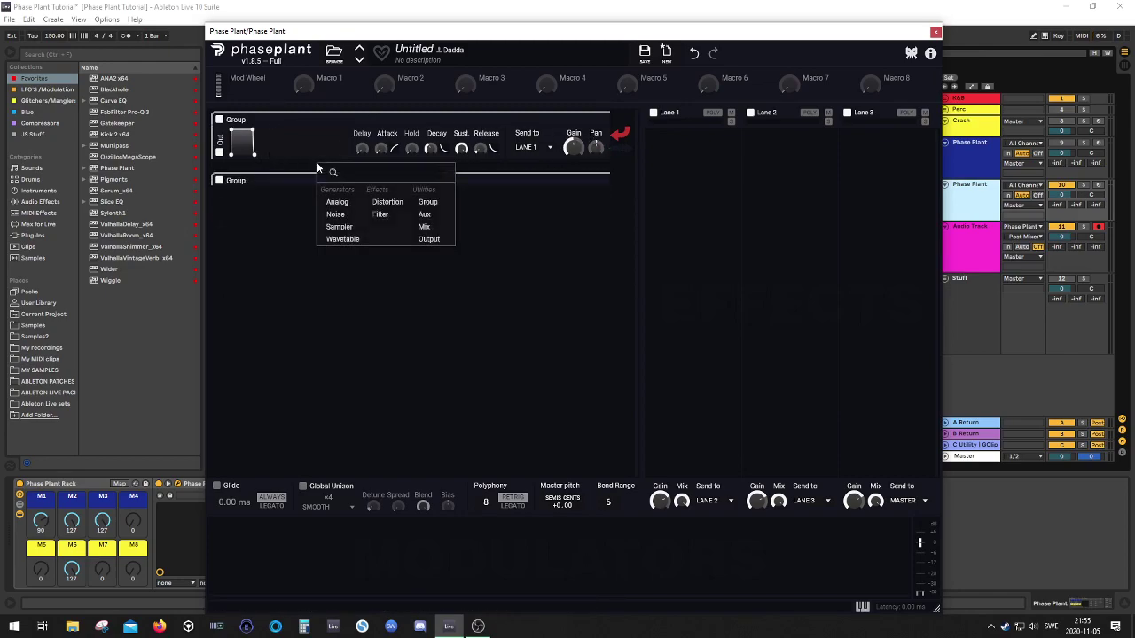
click(339, 202)
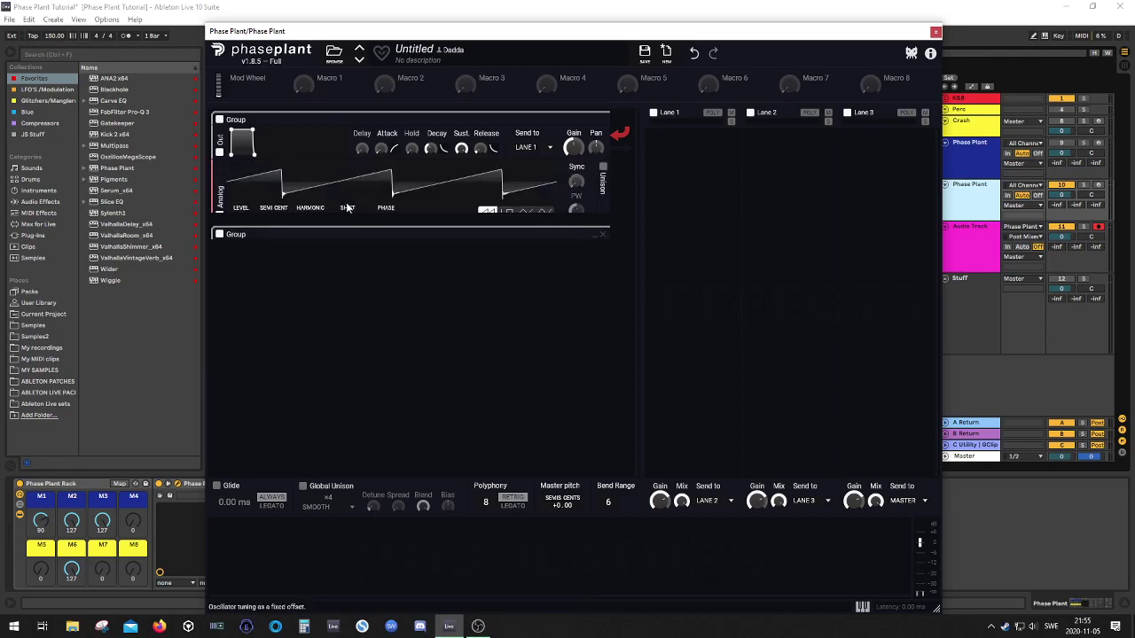
click(268, 233)
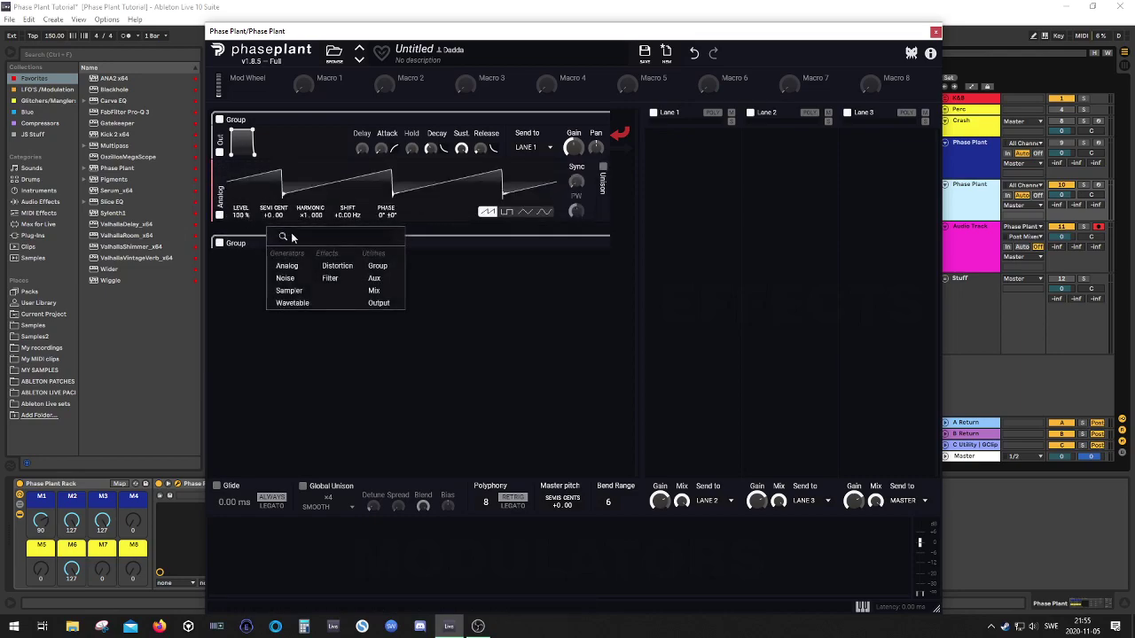
click(274, 259)
drag(220, 199, 220, 151)
mouse_move(220, 240)
mouse_down()
mouse_move(221, 226)
mouse_move(221, 237)
mouse_up()
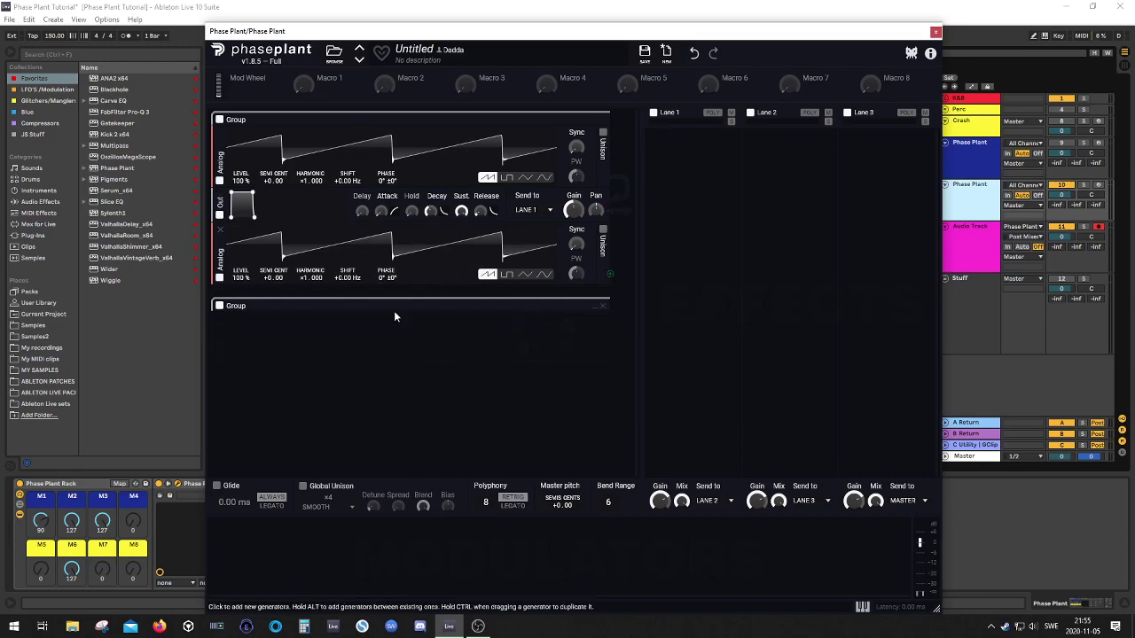
- Delete the empty second group and duplicate the first group with its oscillators below it
click(376, 334)
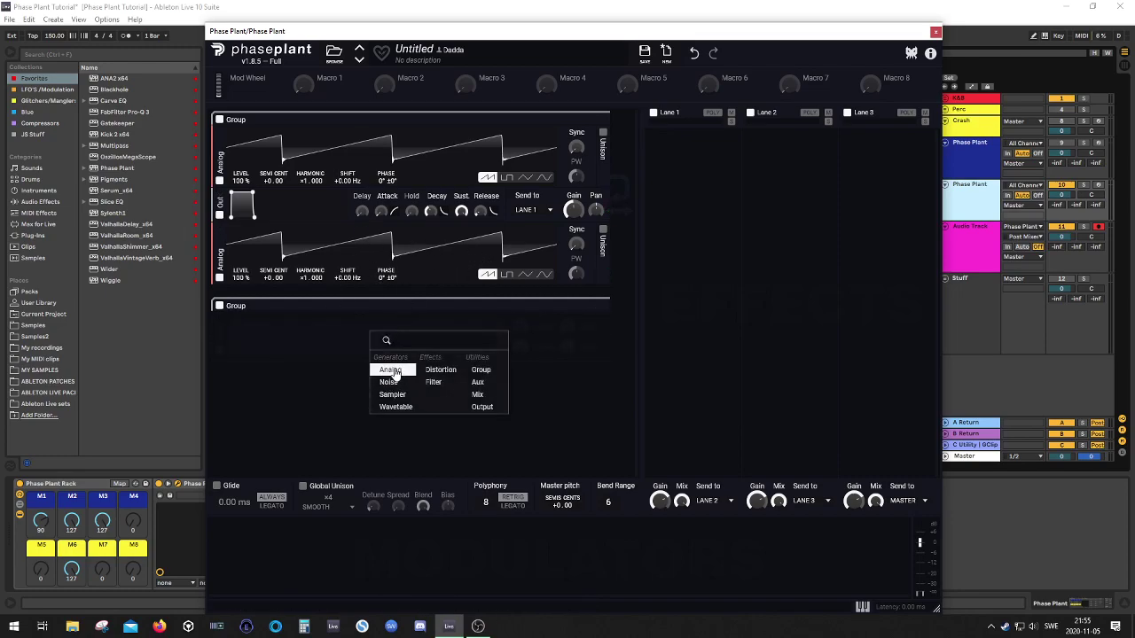
click(609, 316)
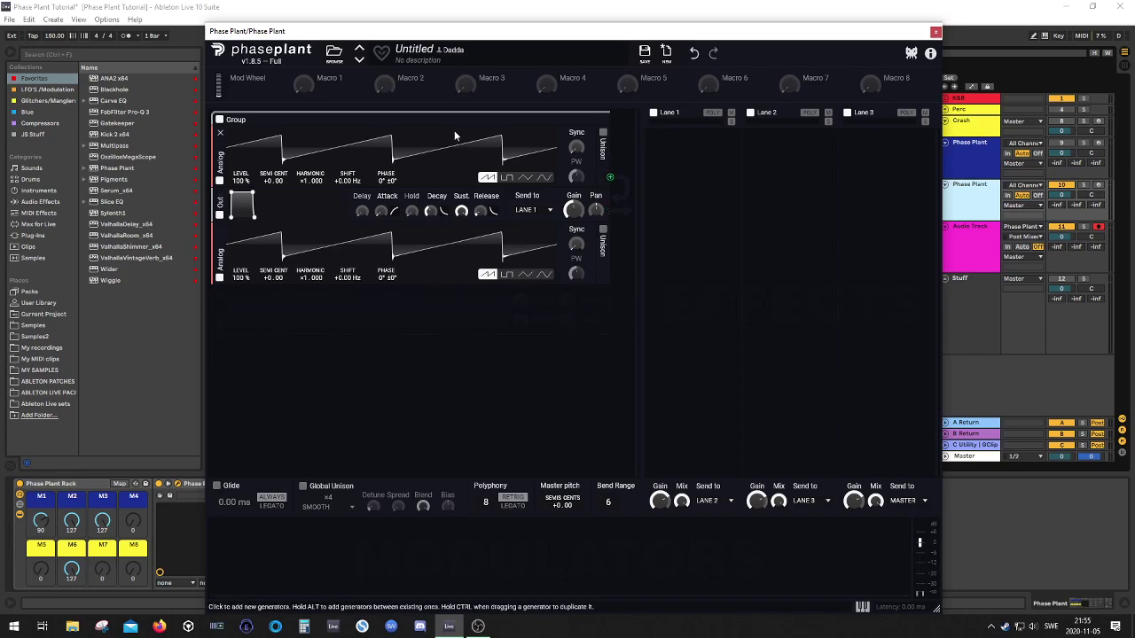
drag(446, 119, 486, 204)
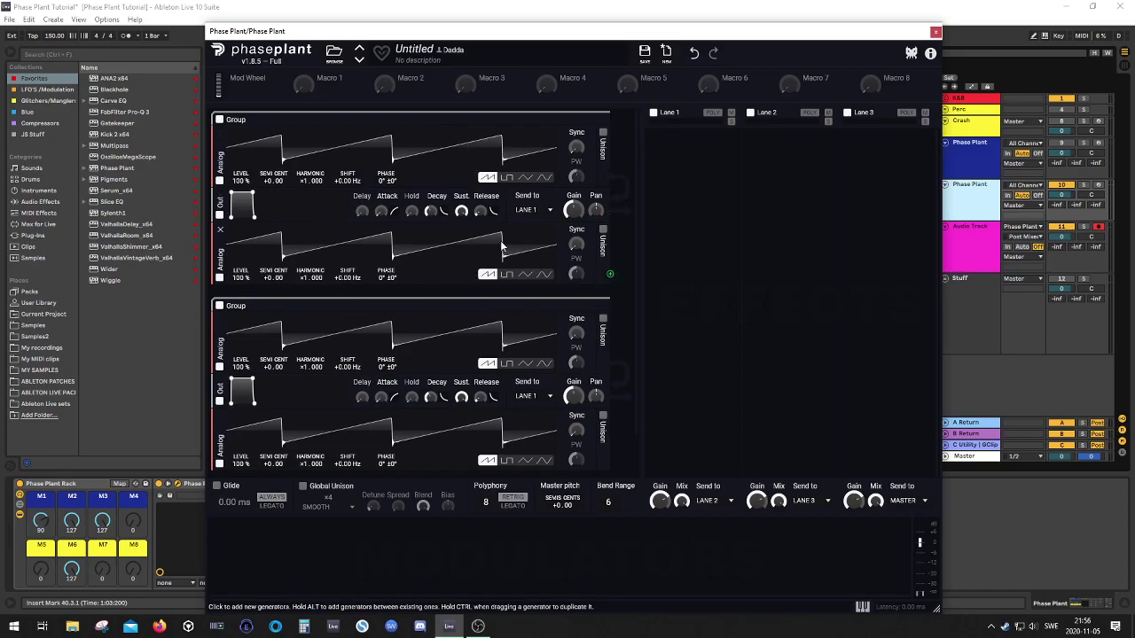
- Set all four Analog oscillators in both groups to the sine waveform
click(543, 177)
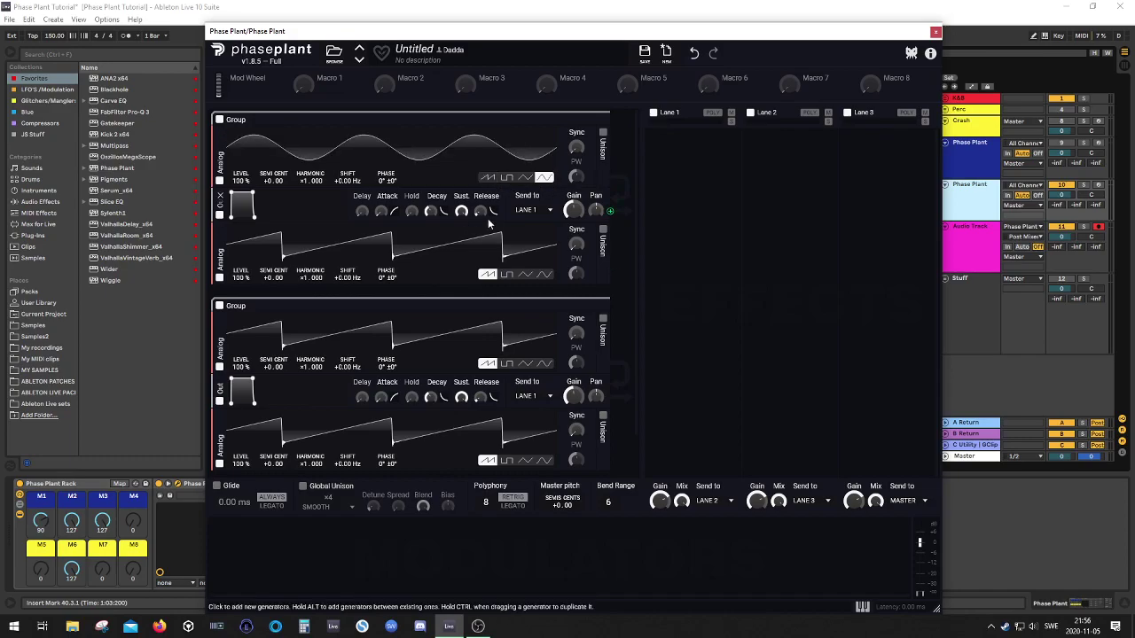
click(543, 274)
scroll(608, 312, down, 1)
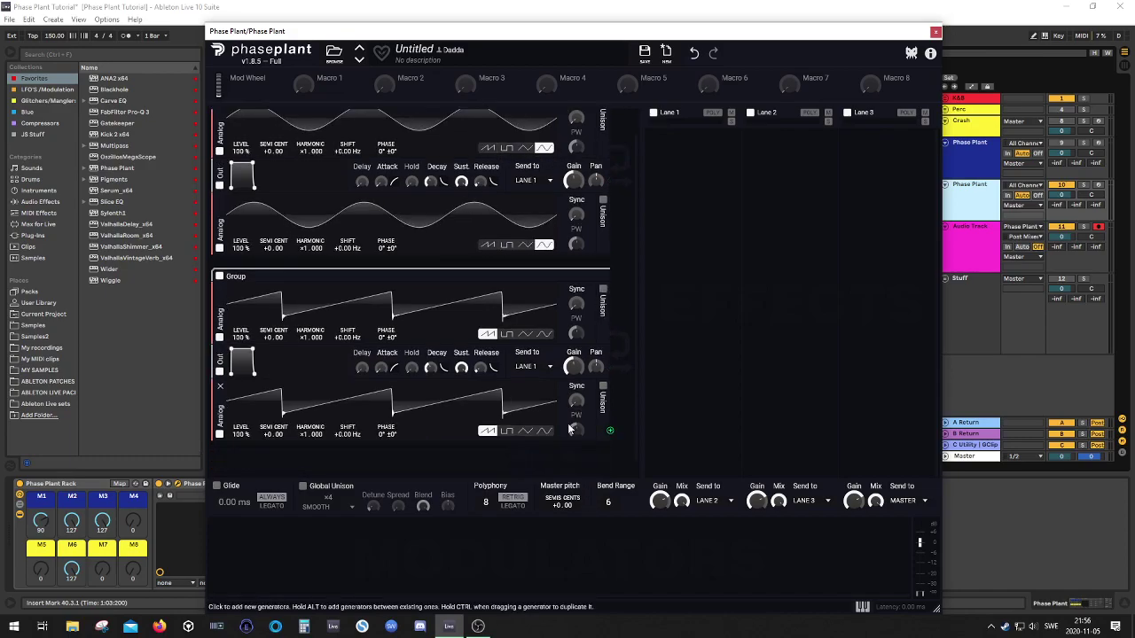
click(545, 335)
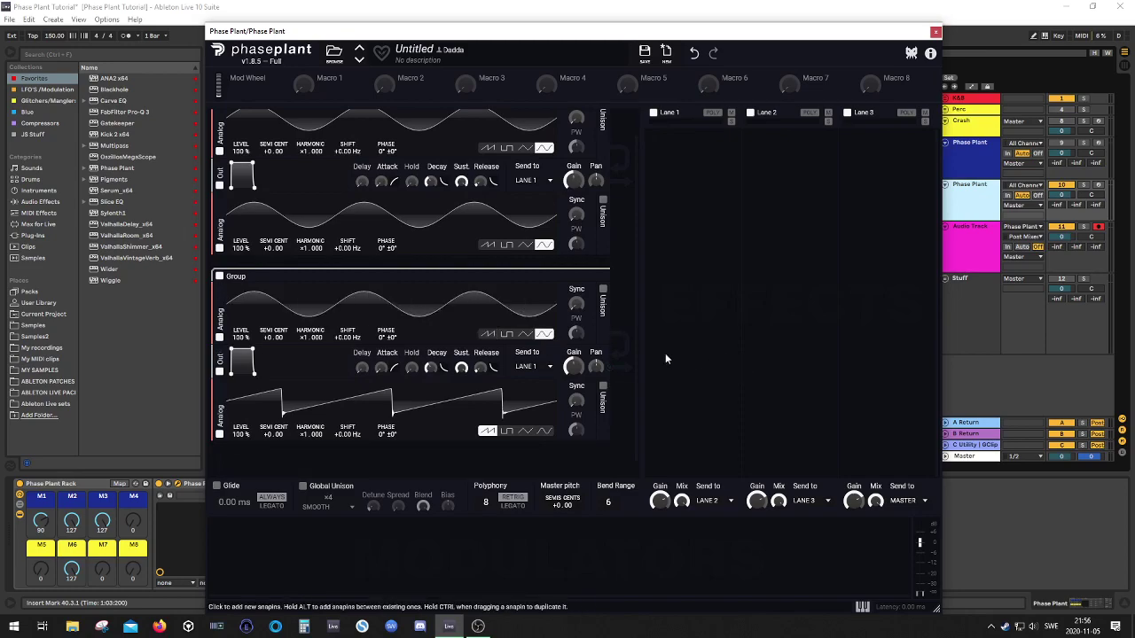
click(544, 432)
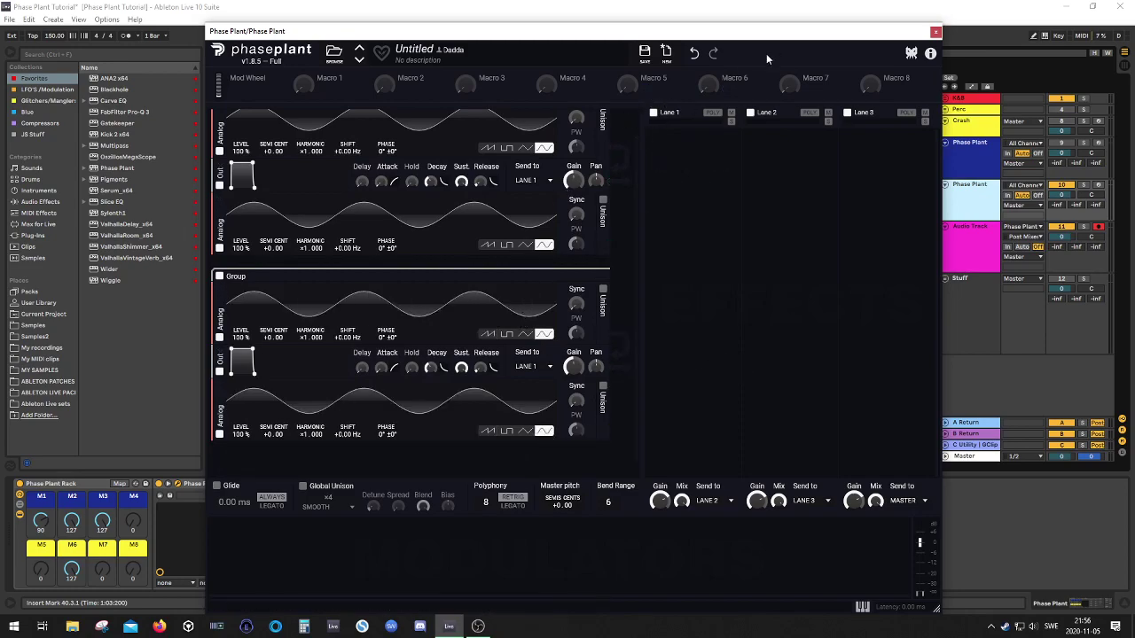
- Play the arrangement from bar 41 to audition the plain sine patch, and stop playback
drag(770, 35, 719, 258)
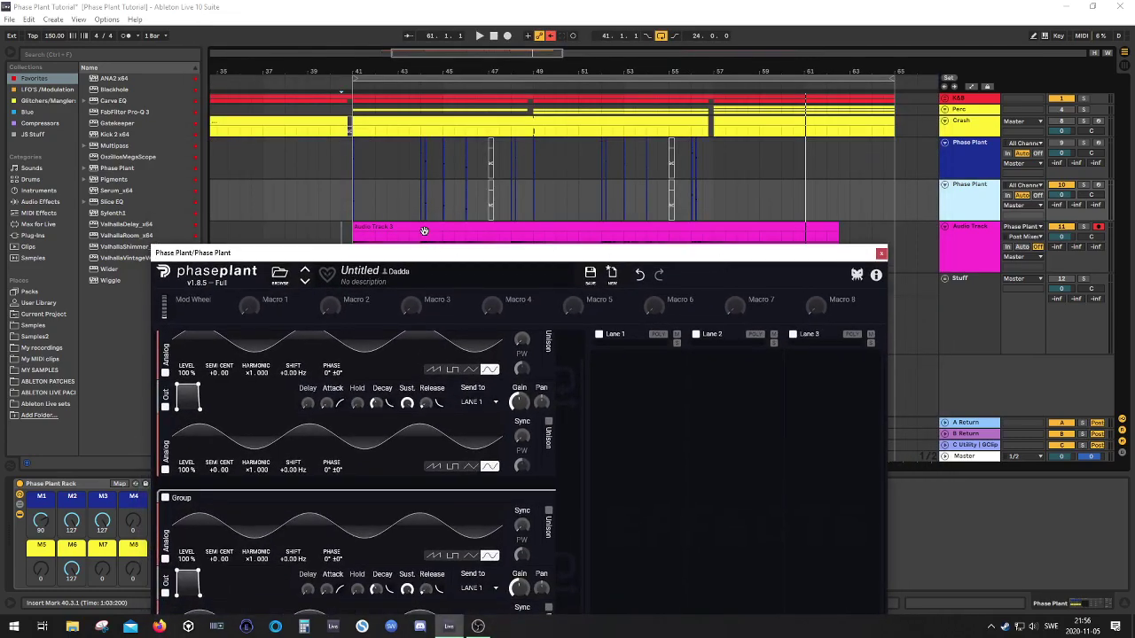
click(353, 182)
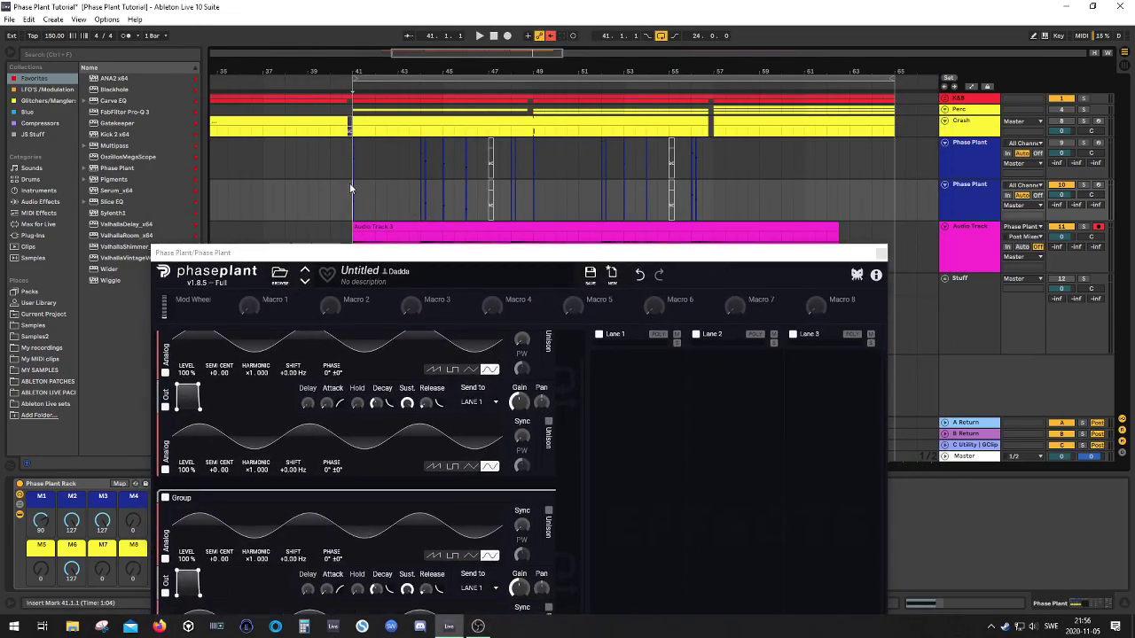
click(478, 36)
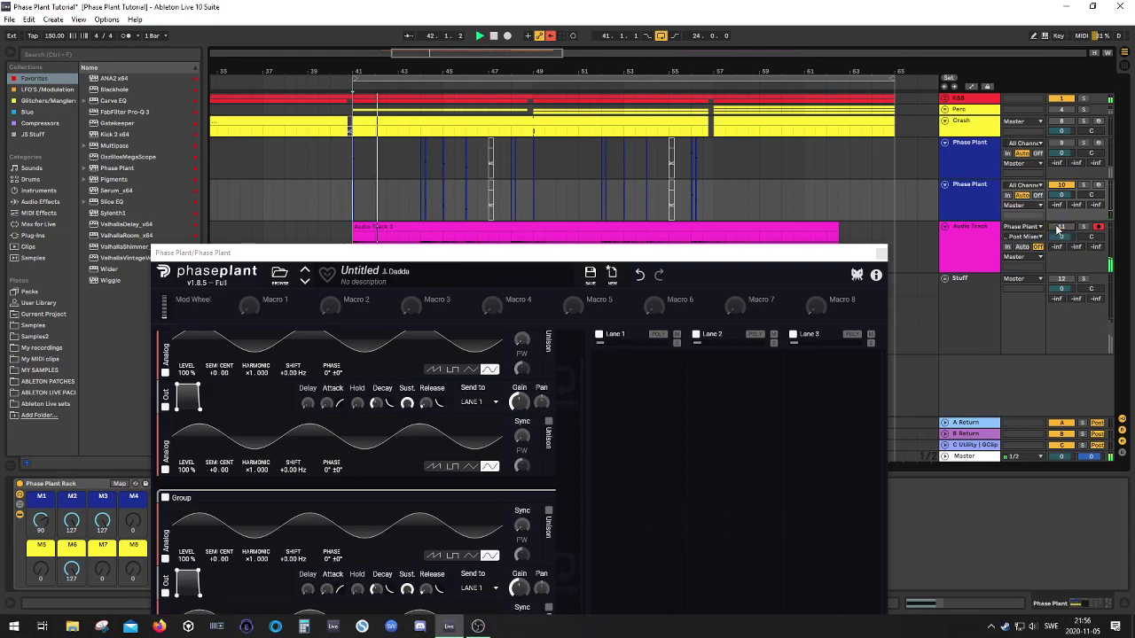
click(478, 36)
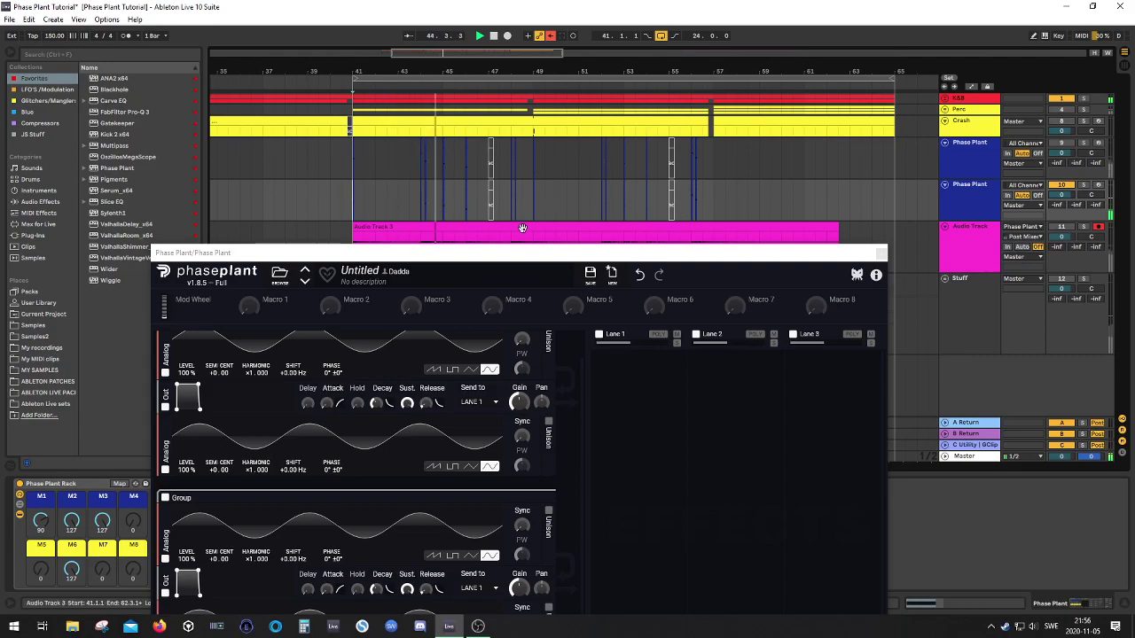
drag(523, 252, 537, 204)
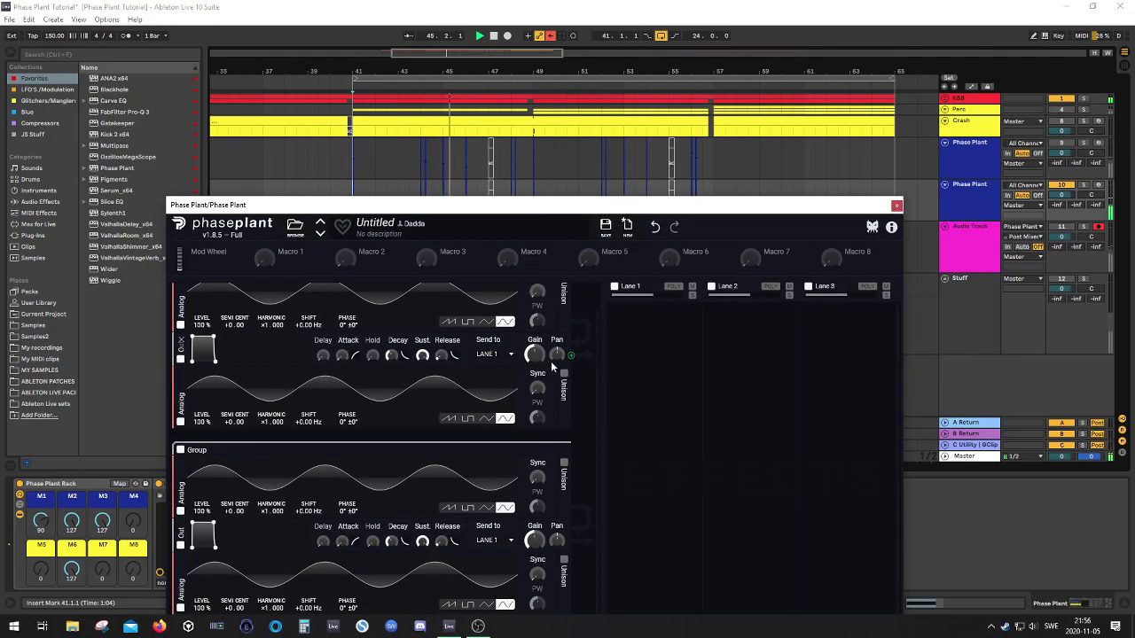
click(495, 38)
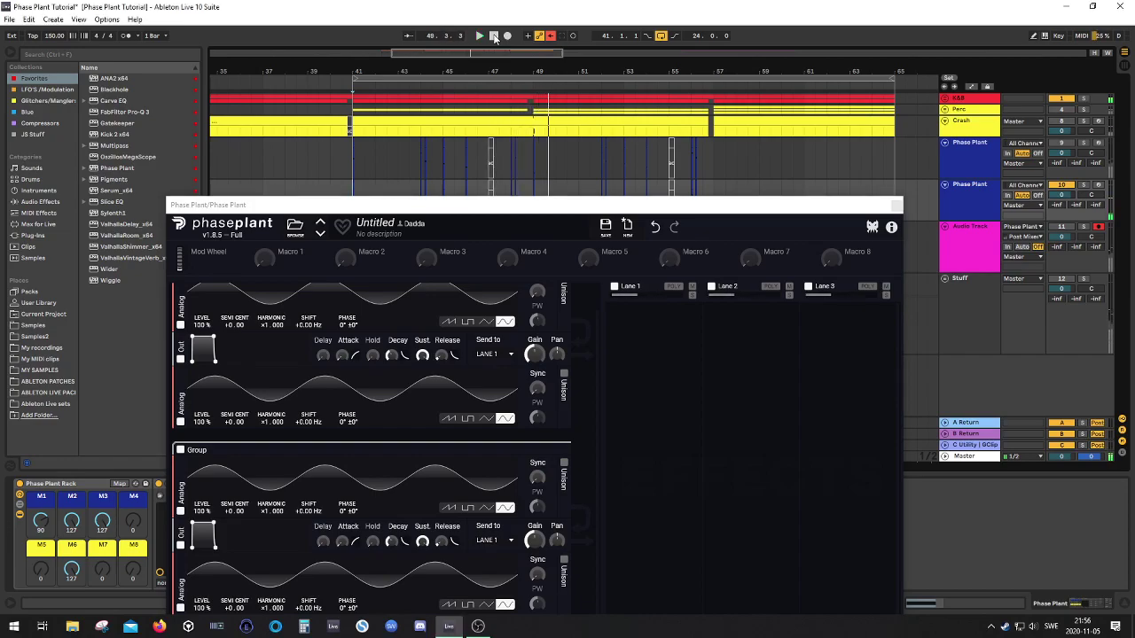
- Add a Delay effect in lane 2 and switch its time to tempo sync
drag(527, 205, 475, 68)
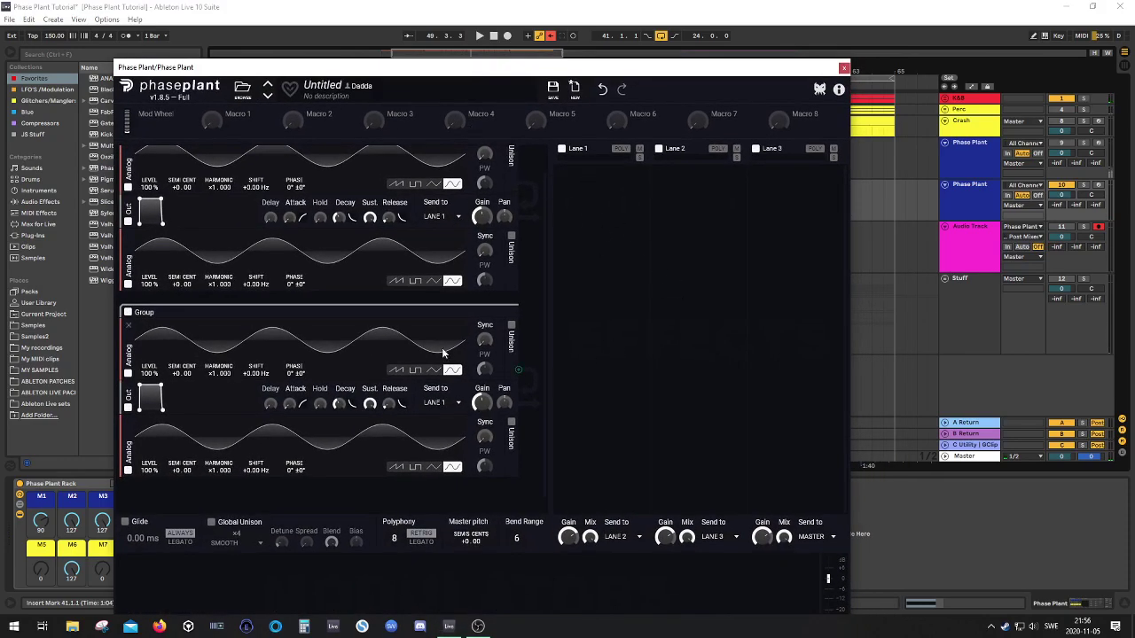
scroll(443, 319, up, 1)
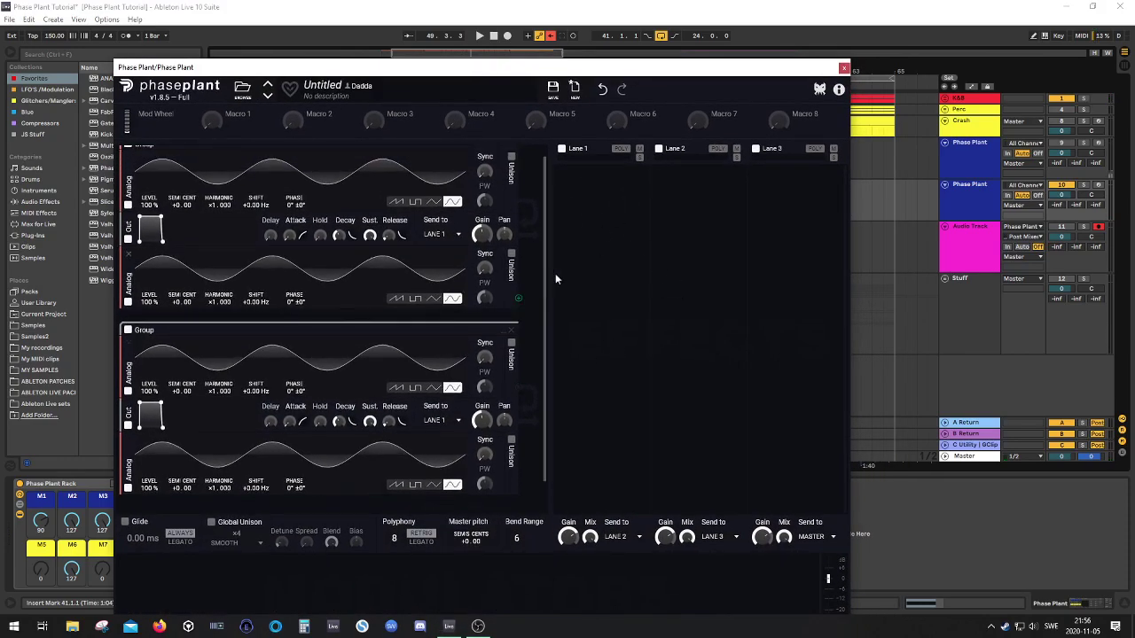
click(597, 172)
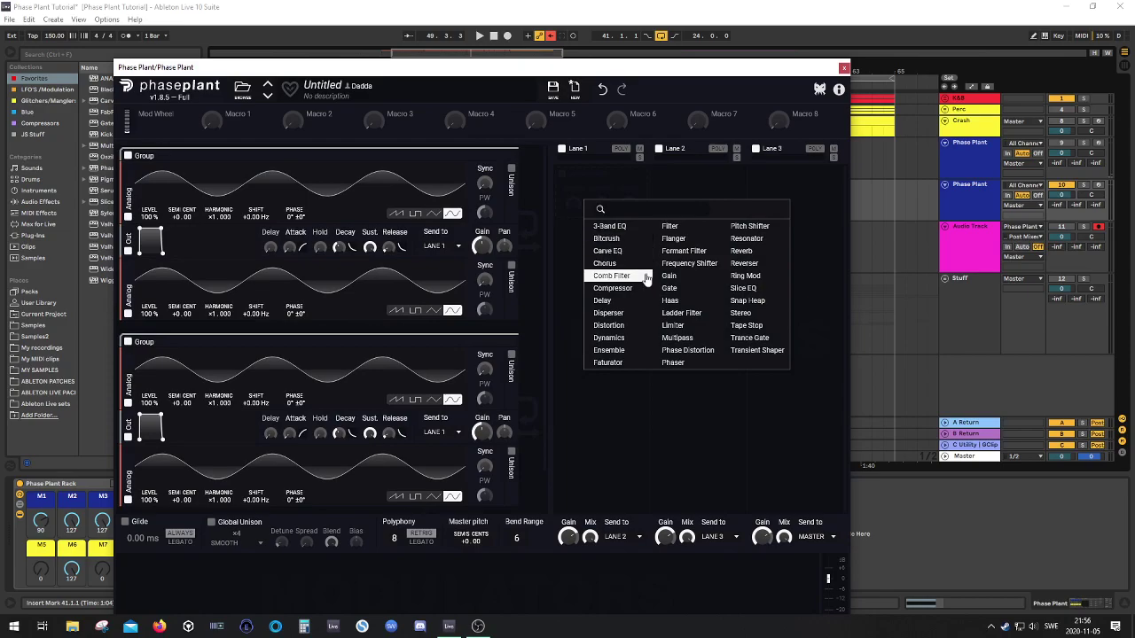
click(612, 301)
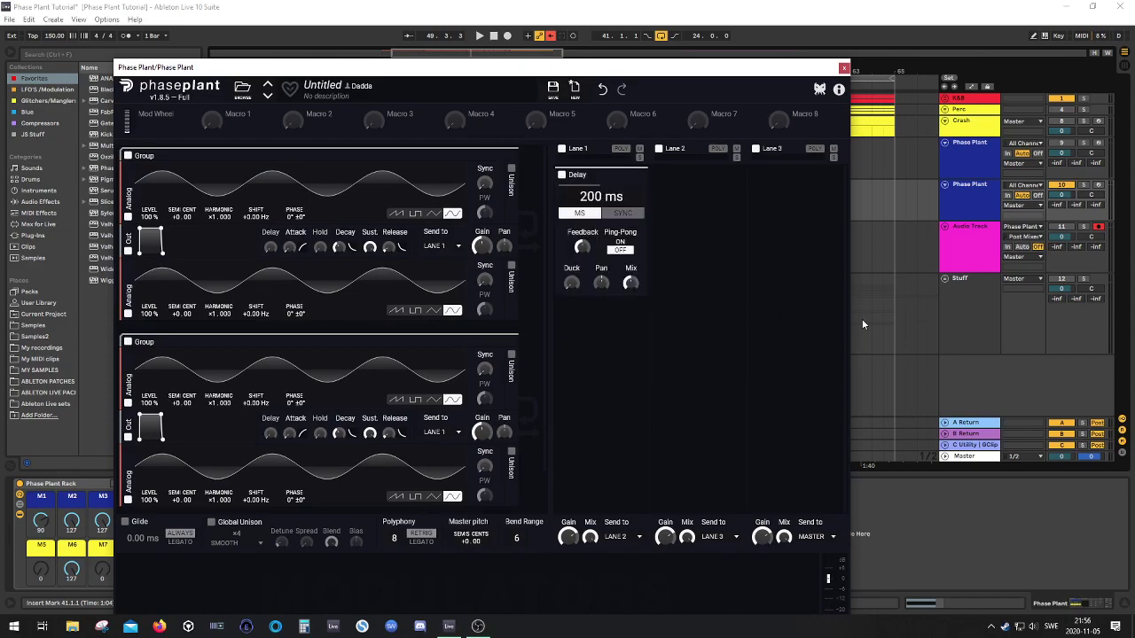
drag(587, 176, 684, 176)
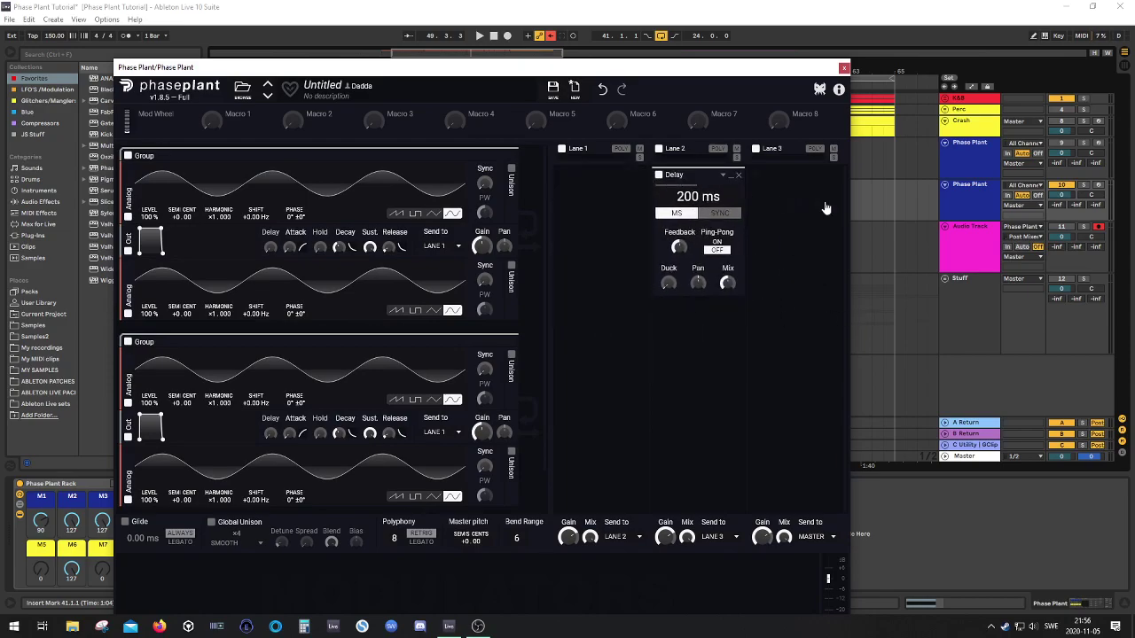
click(719, 213)
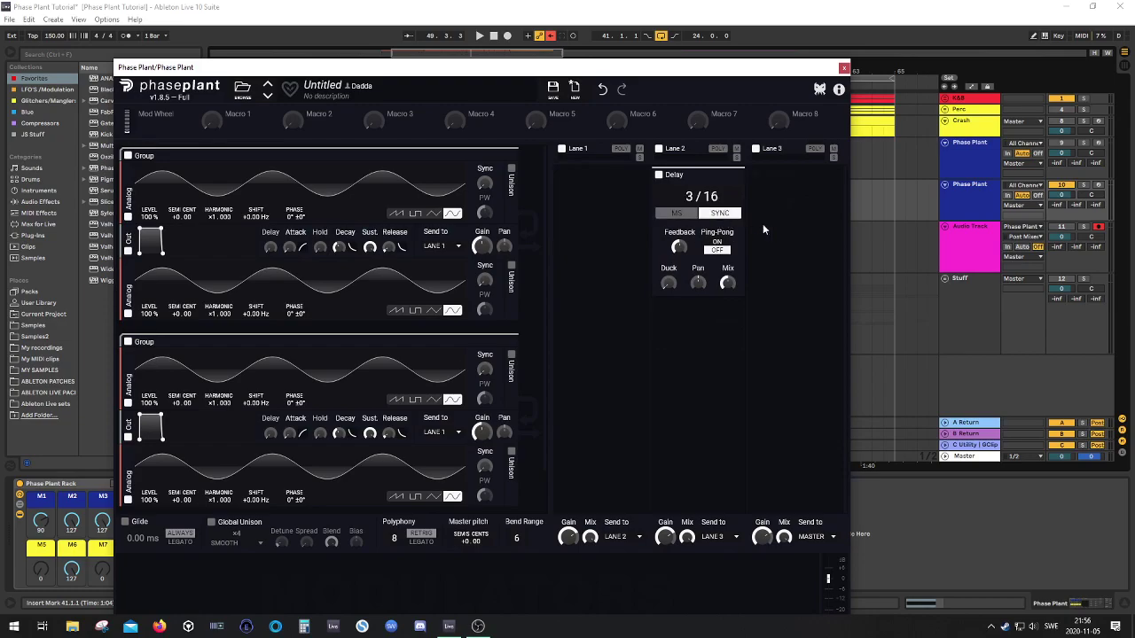
- Examine the gap between the MIDI clips at bars 41 and 44 on the second Phase Plant track
drag(621, 74, 576, 364)
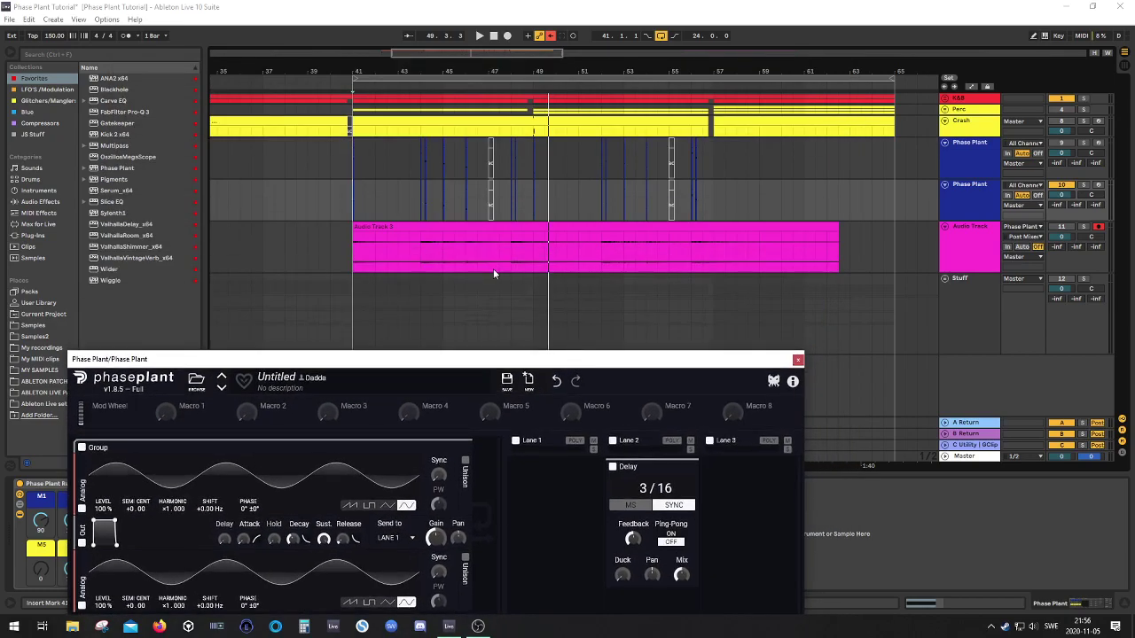
drag(362, 187, 420, 197)
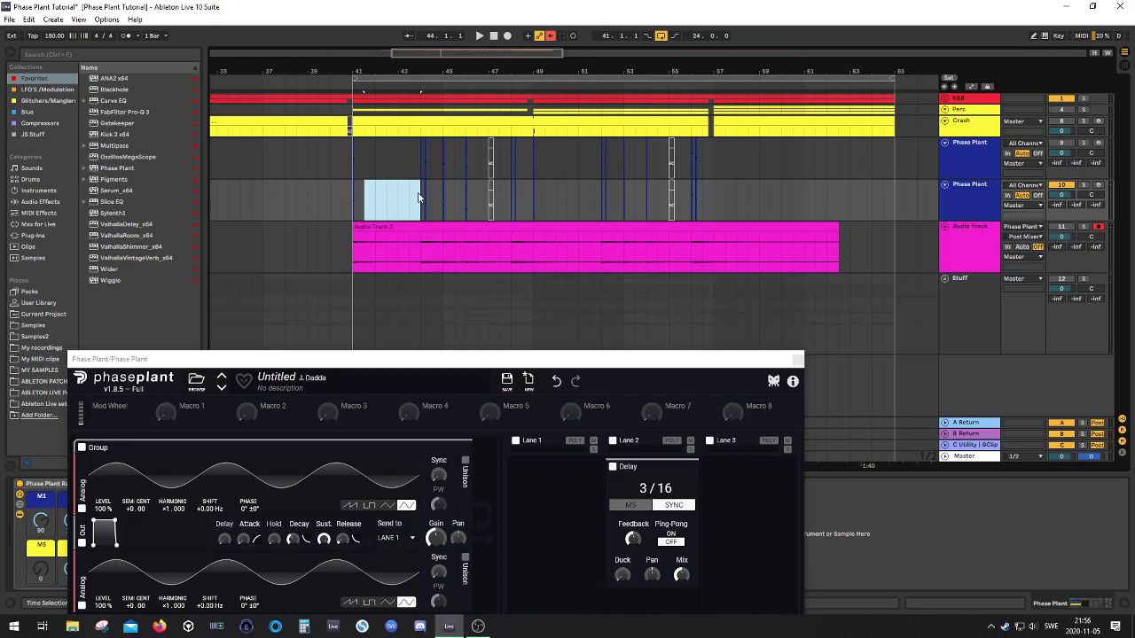
scroll(386, 208, up, 5)
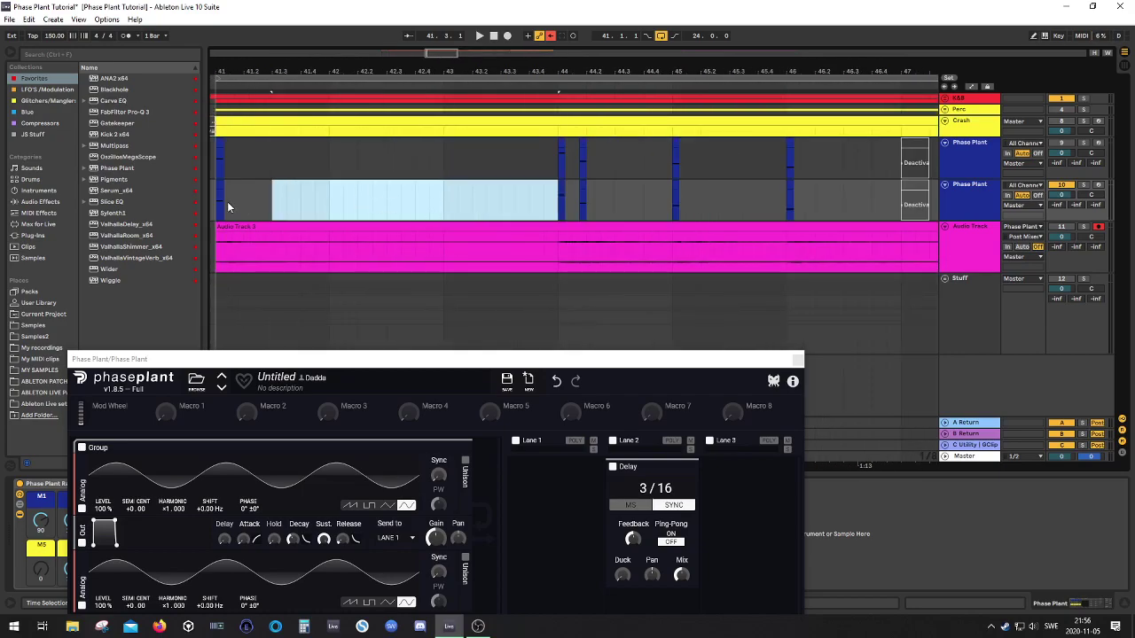
mouse_move(227, 202)
mouse_down()
mouse_move(548, 199)
mouse_move(497, 201)
mouse_up()
click(487, 201)
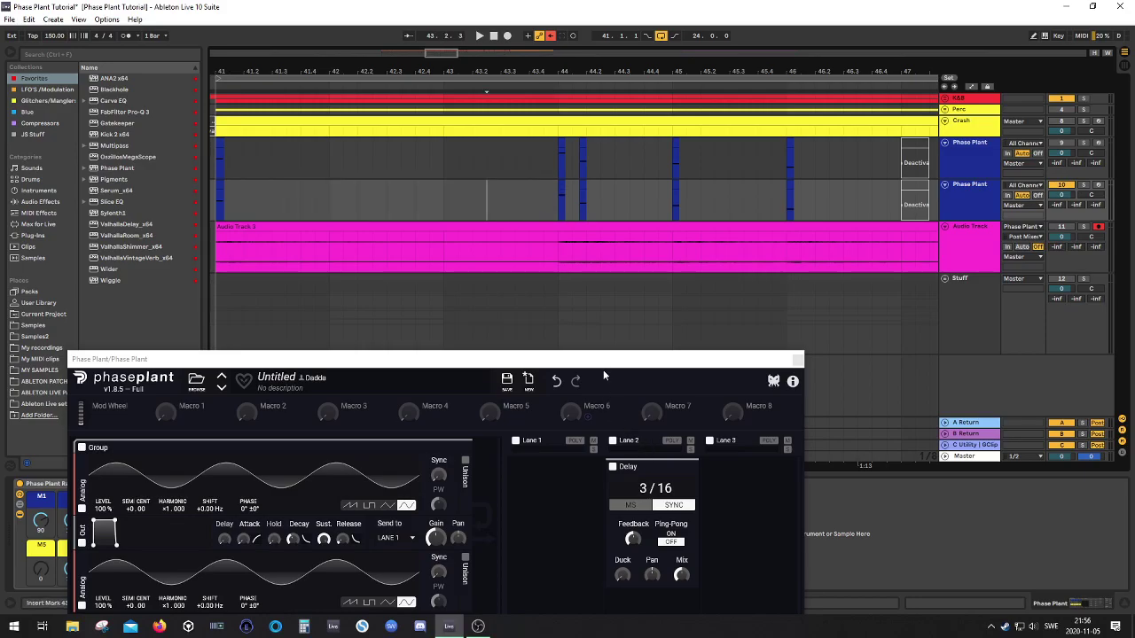
- Set the lane 2 Delay's synced time to 3/8 and play the arrangement from bar 43 to audition it
drag(603, 359, 480, 66)
drag(570, 74, 510, 162)
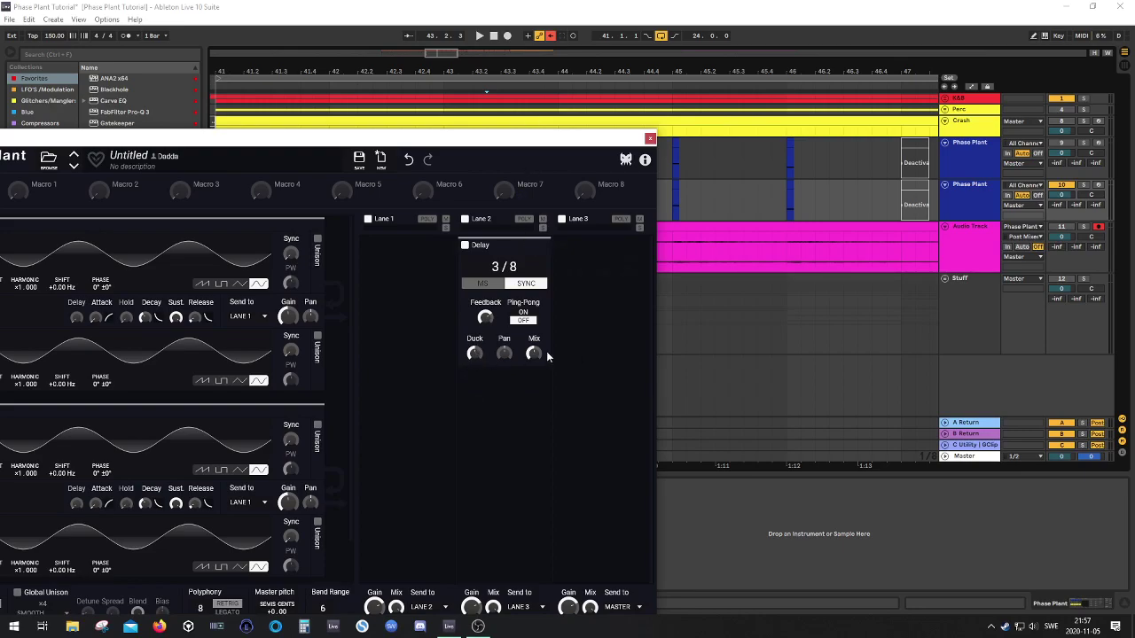
drag(491, 147, 565, 125)
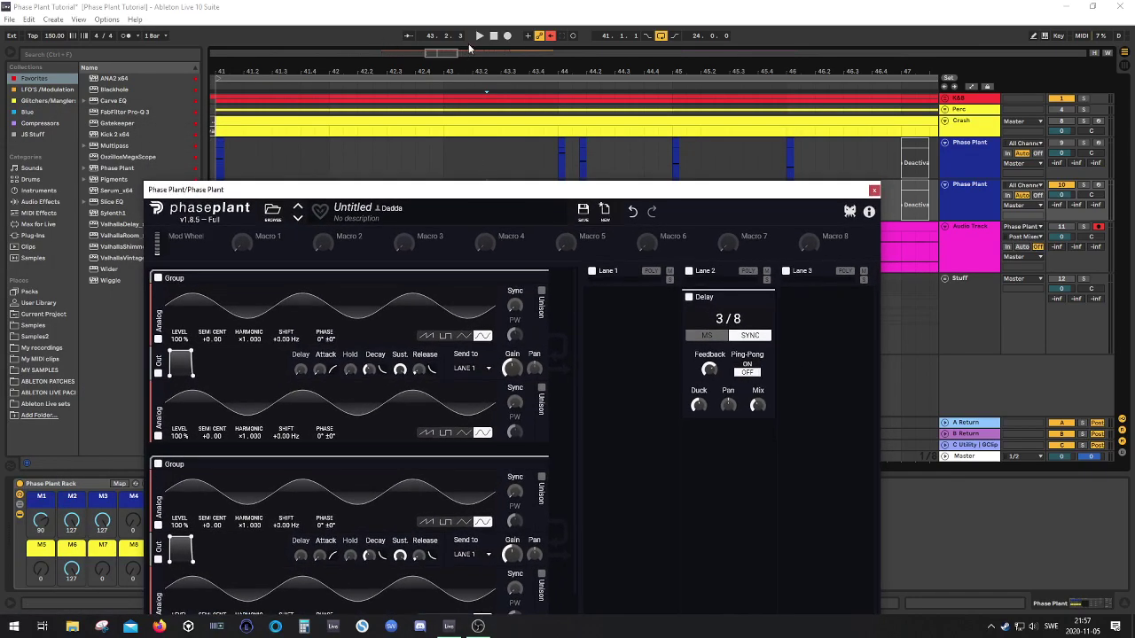
click(478, 37)
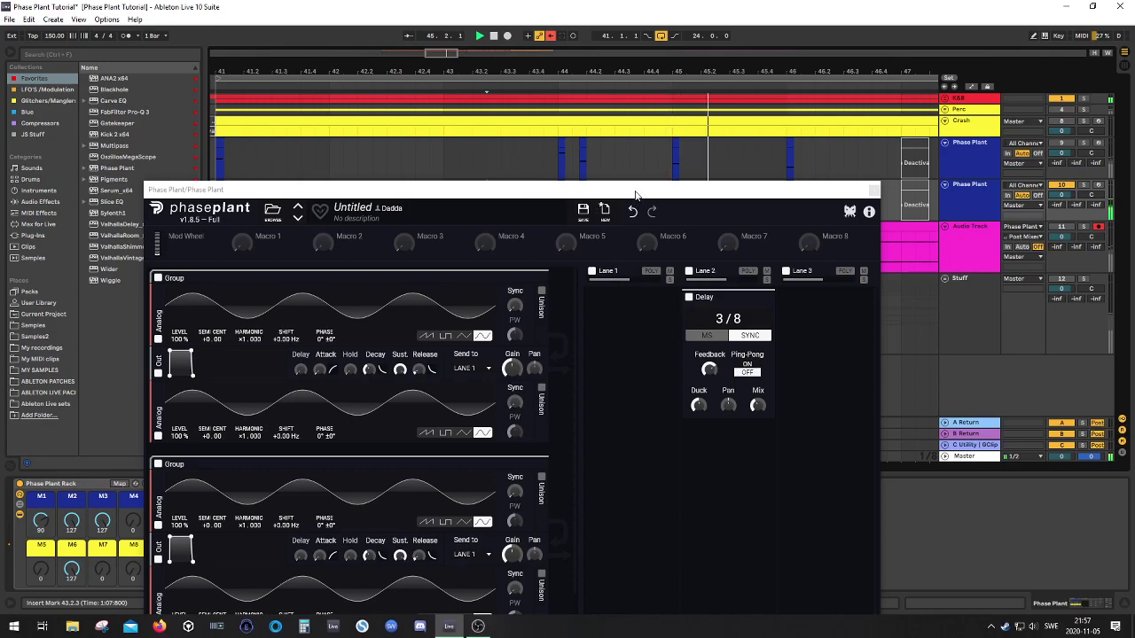
drag(641, 197, 547, 133)
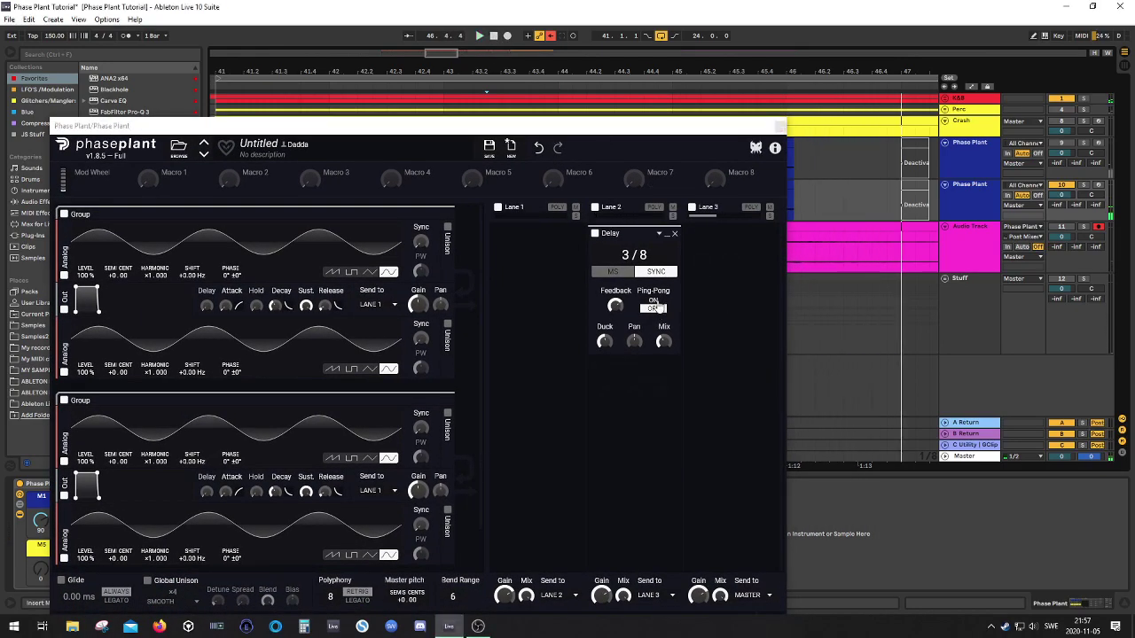
- Turn on the Delay's Ping-Pong mode, replay the passage from bar 43 to audition it, and stop playback
click(653, 306)
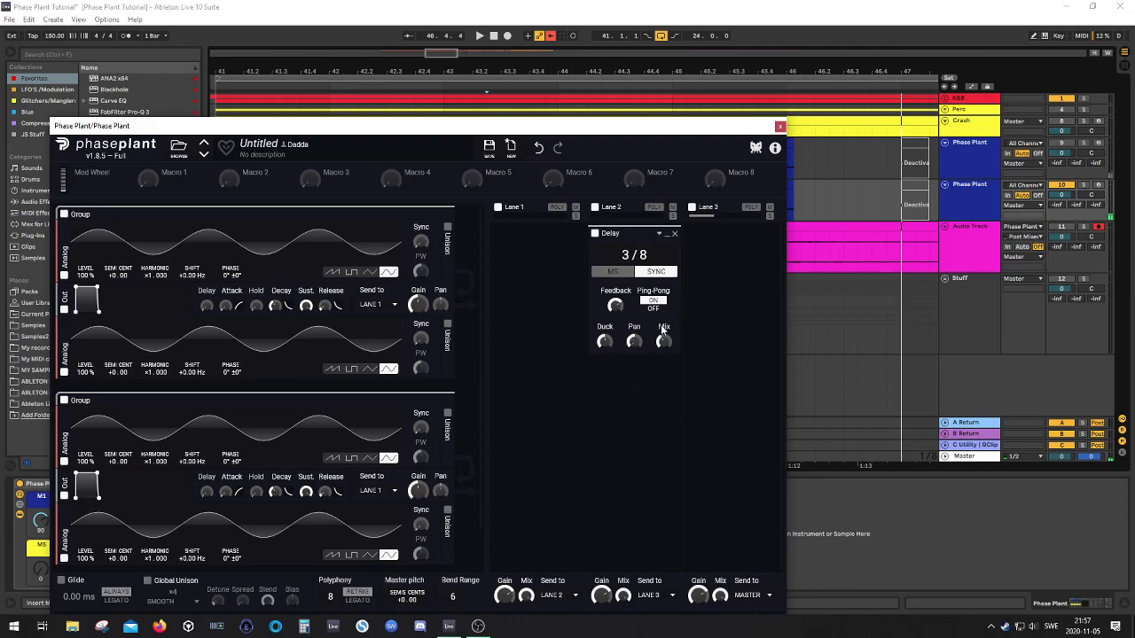
mouse_move(509, 126)
mouse_down()
mouse_move(522, 313)
mouse_move(511, 153)
mouse_up()
click(515, 197)
click(478, 36)
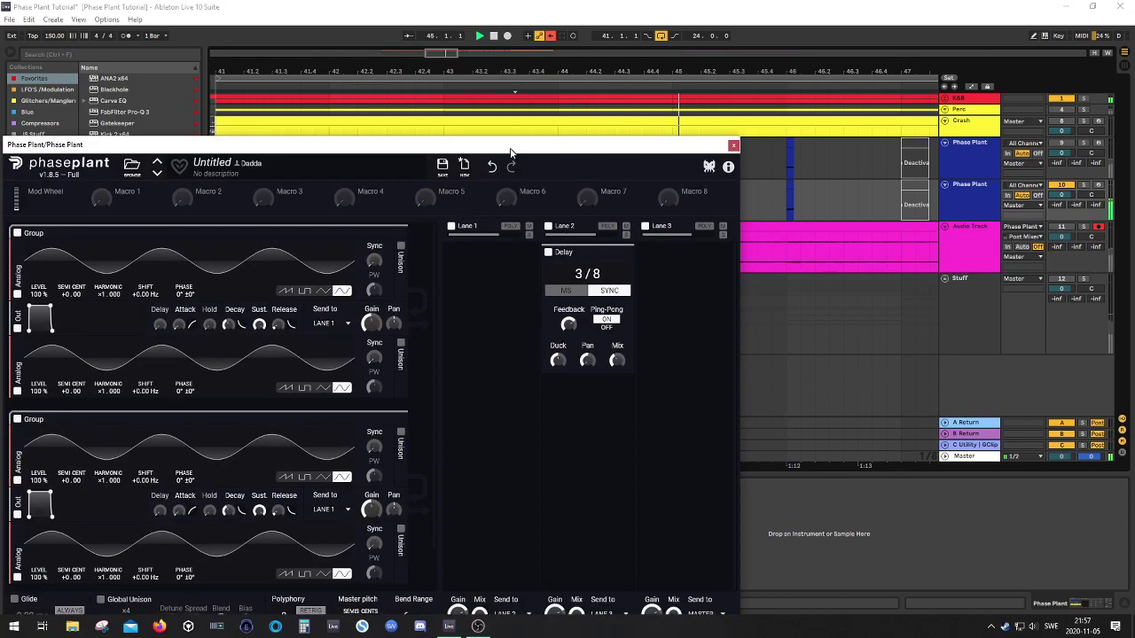
click(494, 35)
- Set the playback start to bar 41 and move the Delay effect from lane 2 to lane 3
drag(482, 149, 675, 52)
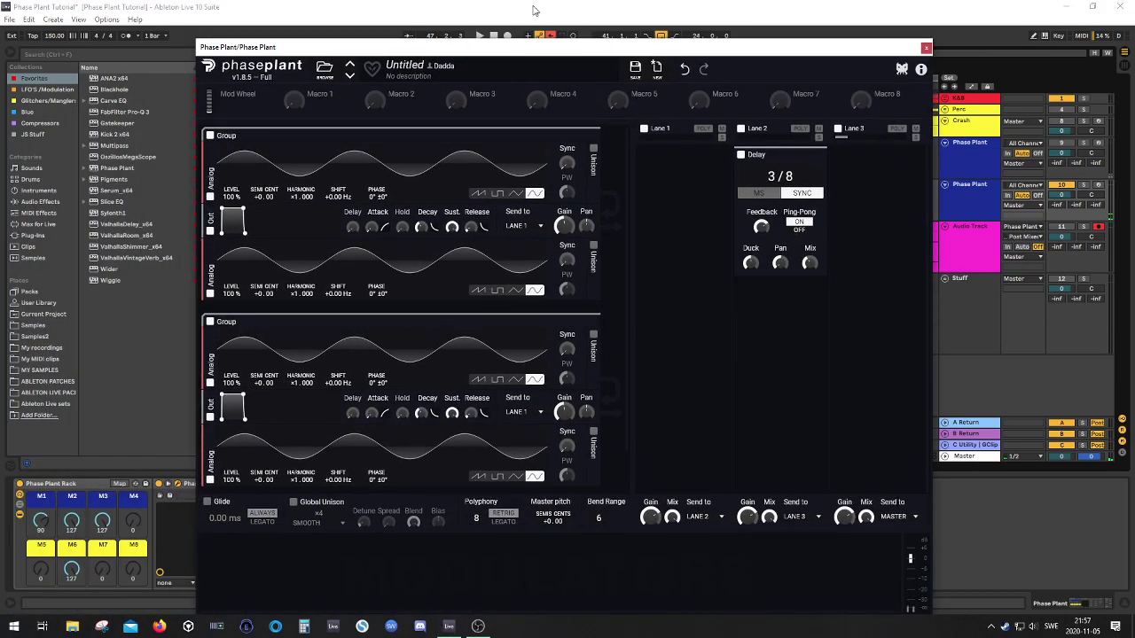
mouse_move(269, 46)
mouse_down()
mouse_move(576, 167)
mouse_move(482, 109)
mouse_up()
scroll(270, 178, down, 3)
click(243, 183)
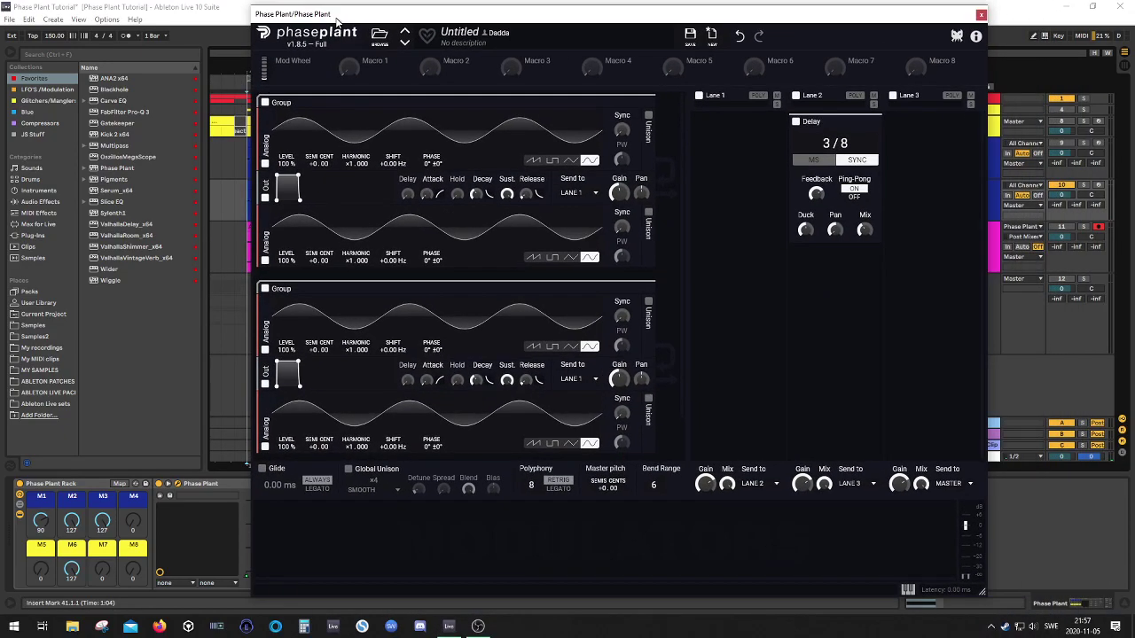
drag(824, 124, 929, 138)
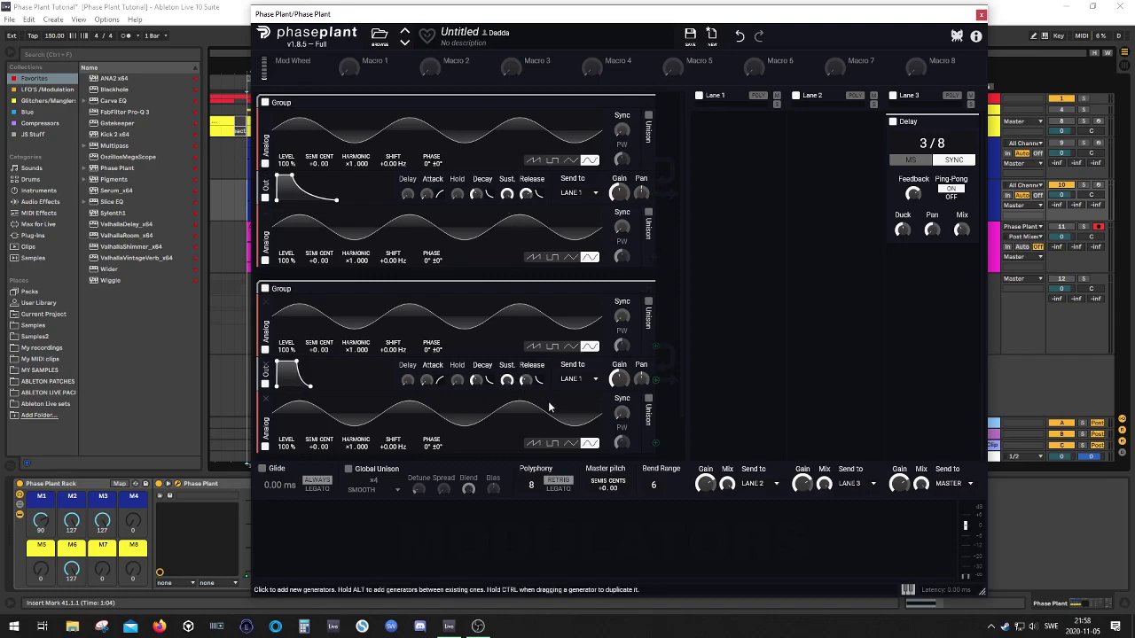
- Lengthen the second group's envelope release to match the first group's and tune its upper Analog oscillator to -12.00 semitones
drag(525, 379, 526, 370)
scroll(389, 328, down, 2)
mouse_move(312, 303)
mouse_down()
mouse_move(312, 334)
mouse_move(313, 322)
mouse_up()
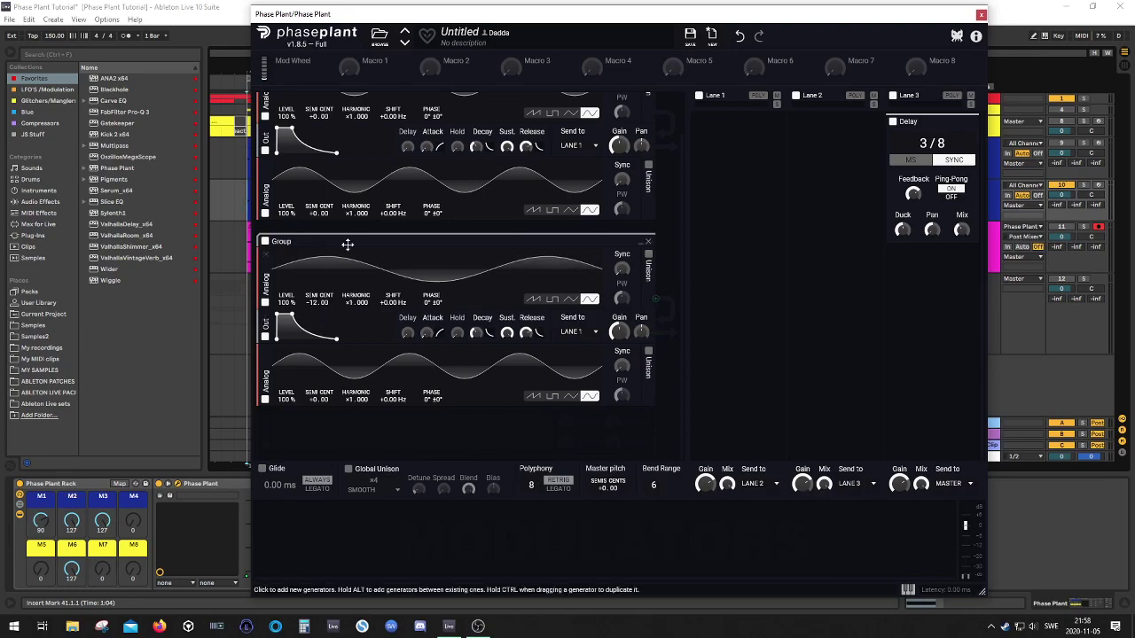
scroll(346, 297, down, 2)
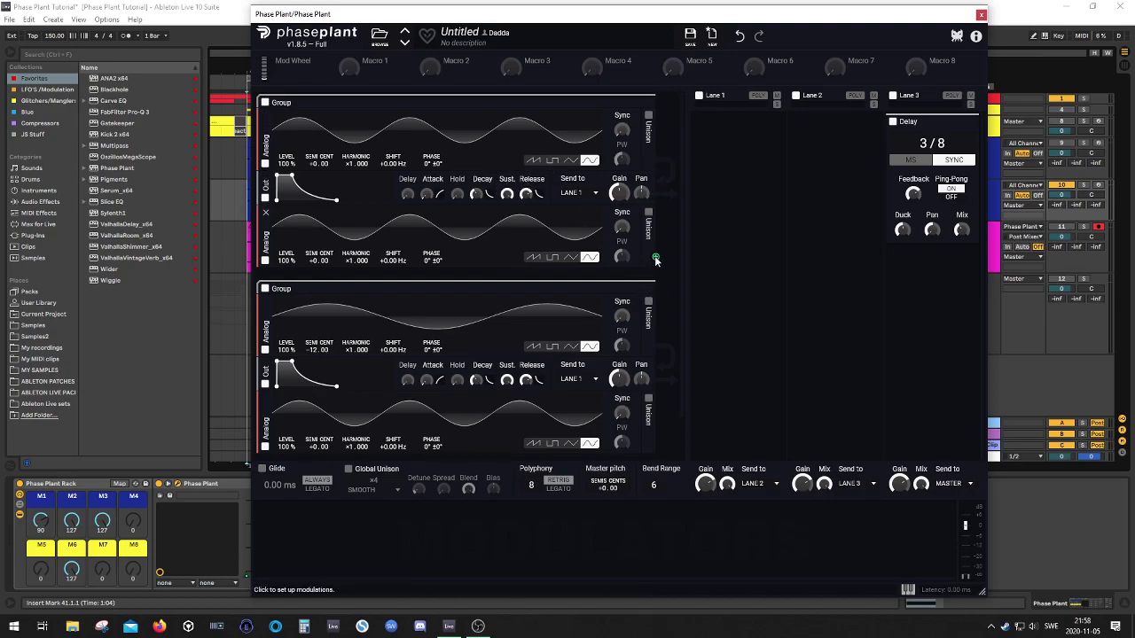
- Add a Slice EQ effect to lane 1, trying it below the lane 3 Delay before returning it to lane 1
click(656, 260)
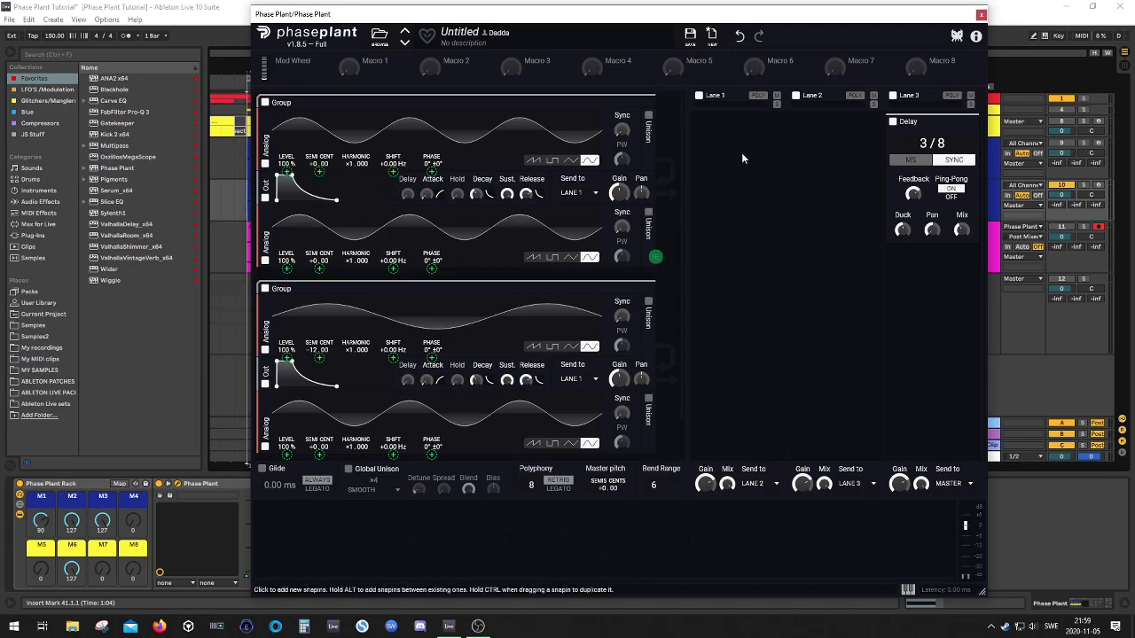
click(695, 133)
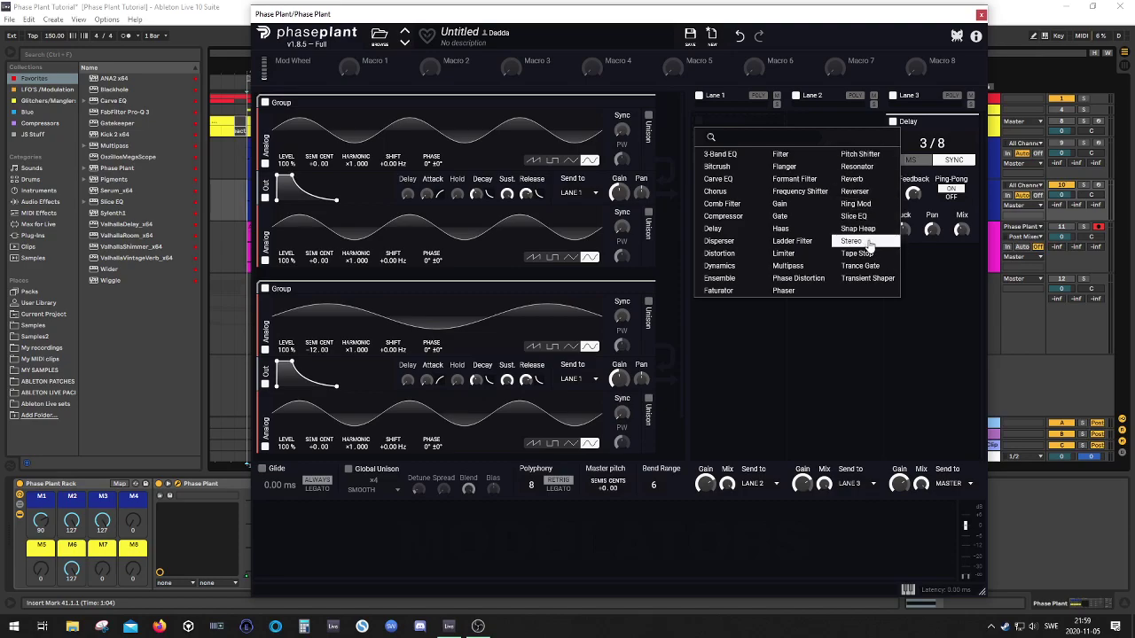
click(855, 217)
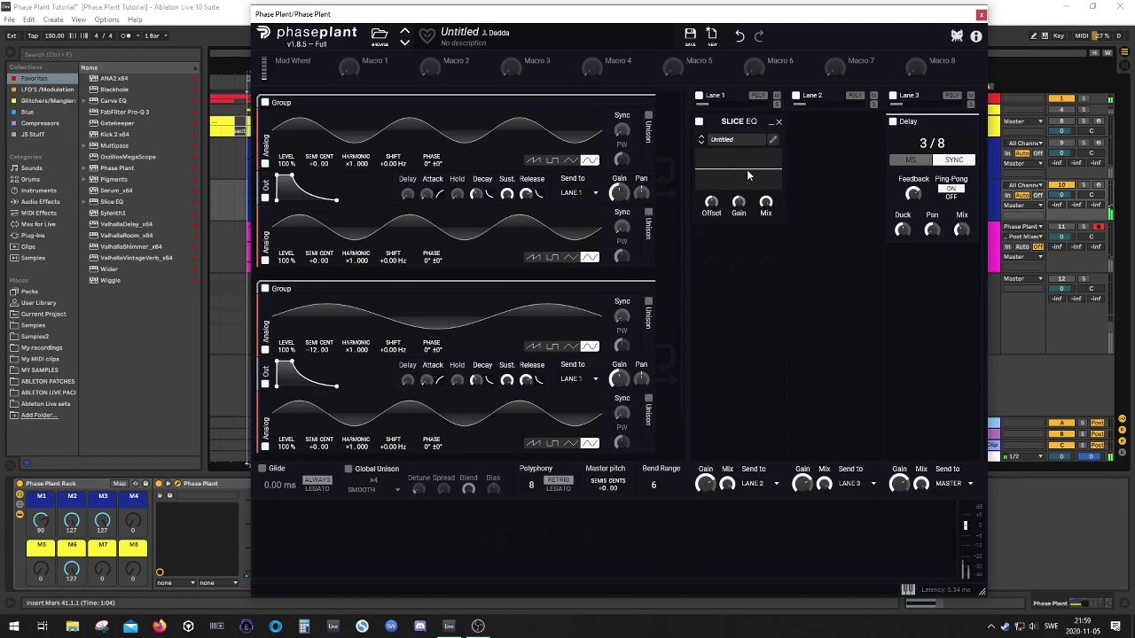
drag(738, 121, 933, 254)
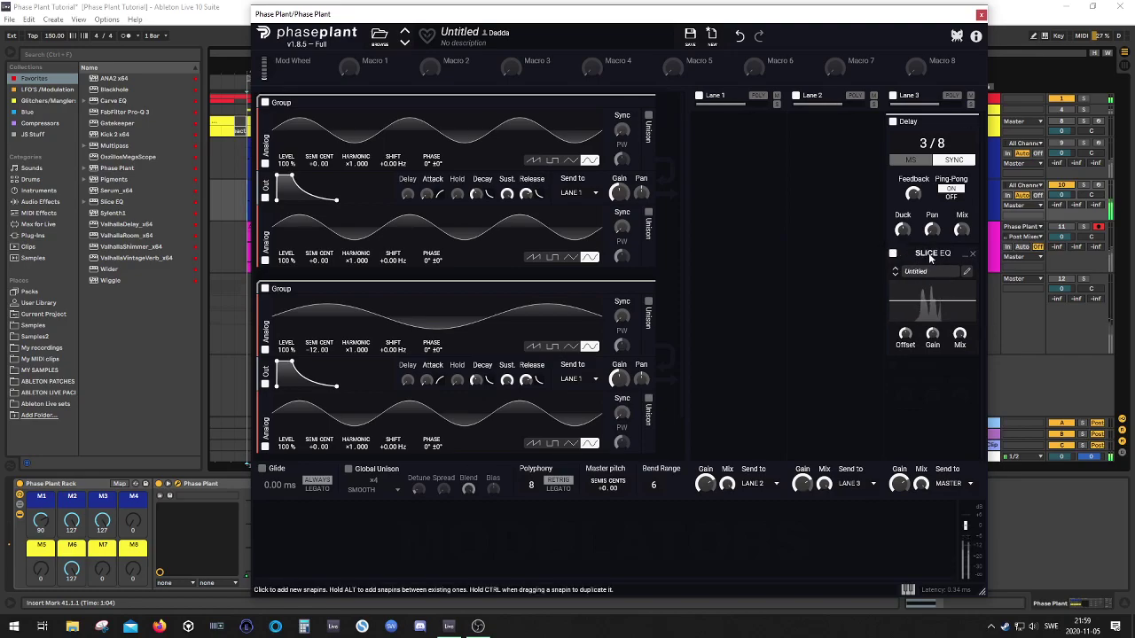
drag(927, 254, 736, 142)
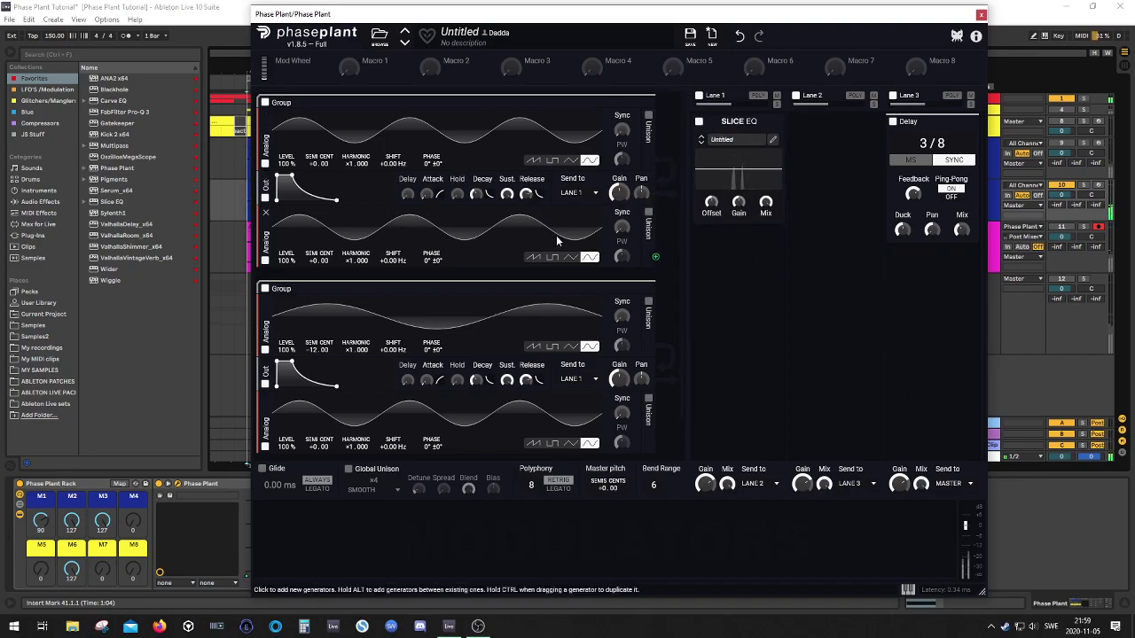
- In the second group, modulate the upper oscillator's semitone tuning by about 37 % and its frequency shift by about 16 % from the lower oscillator
scroll(556, 235, down, 1)
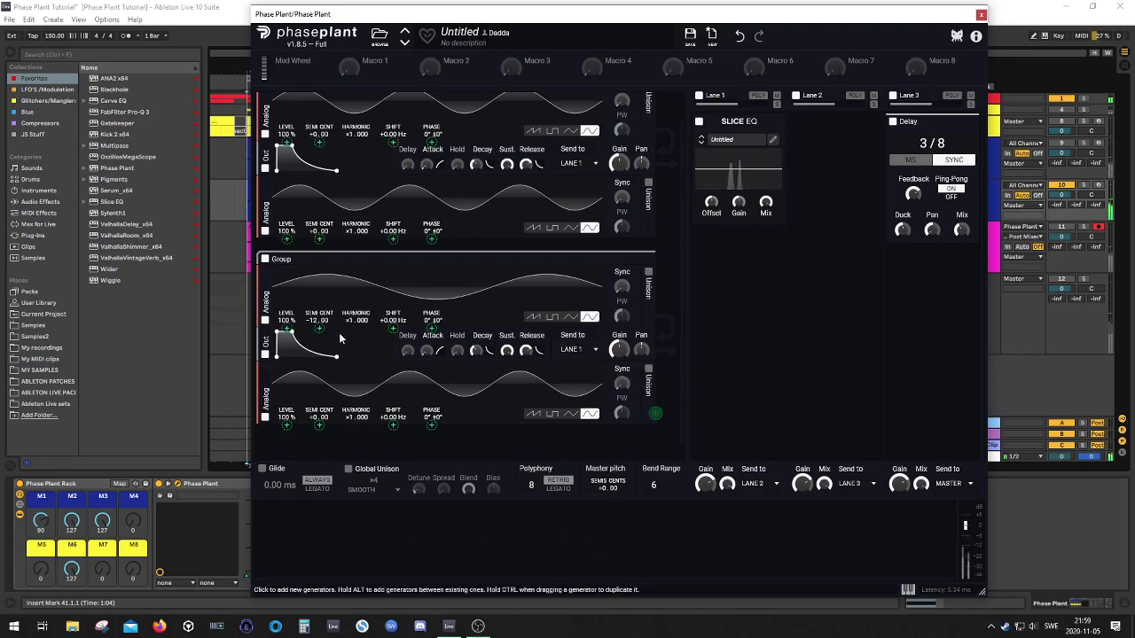
drag(322, 329, 319, 297)
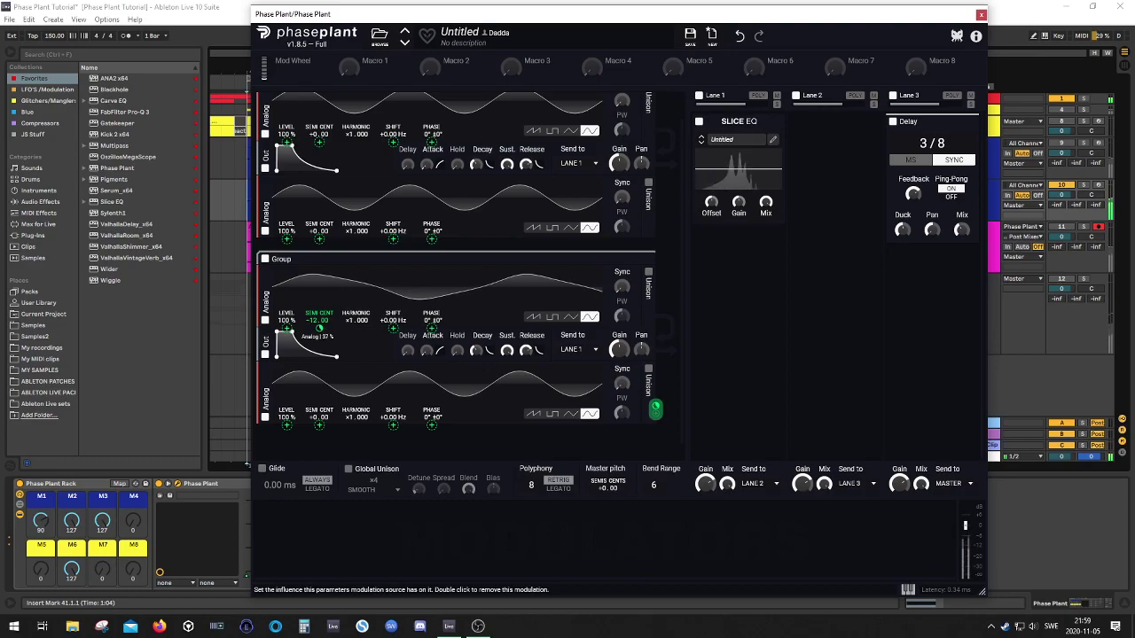
scroll(475, 331, up, 1)
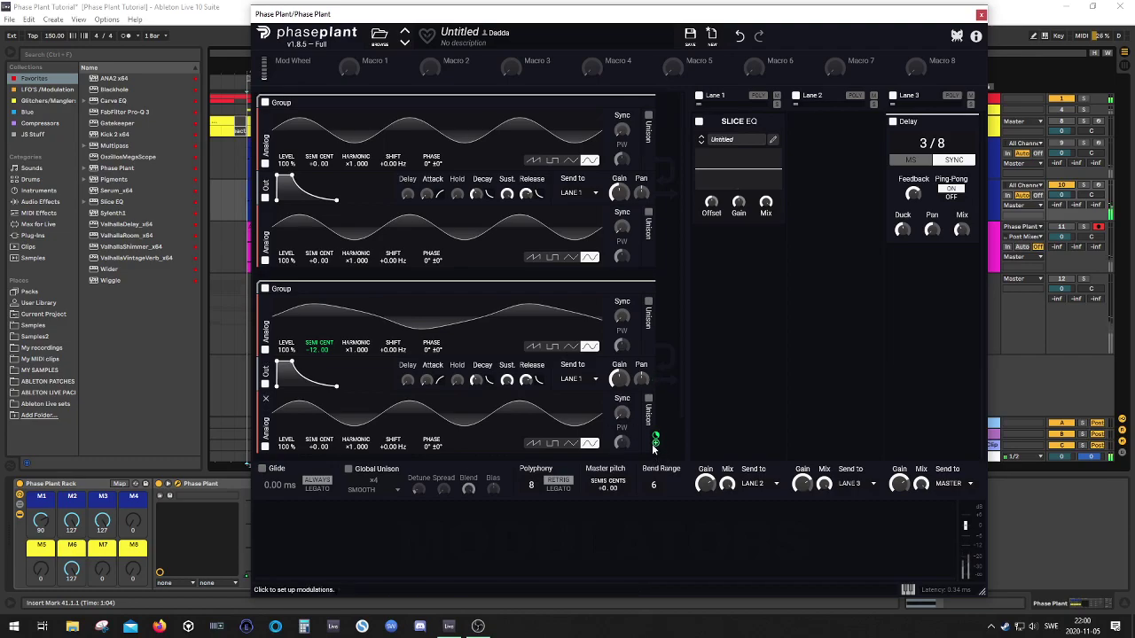
click(393, 358)
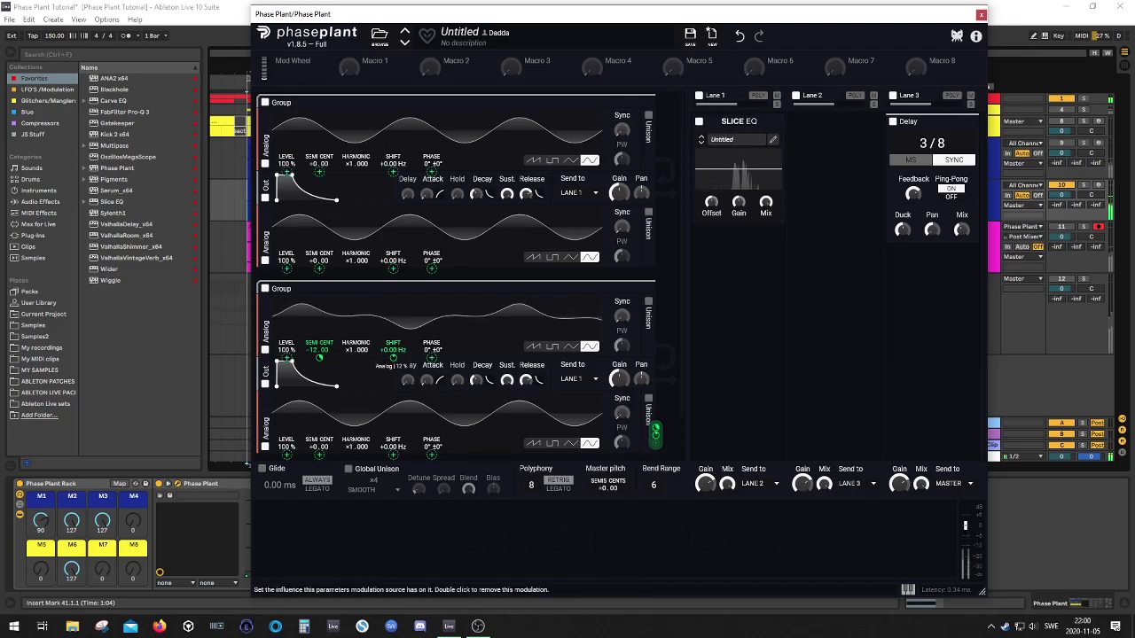
drag(392, 359, 393, 345)
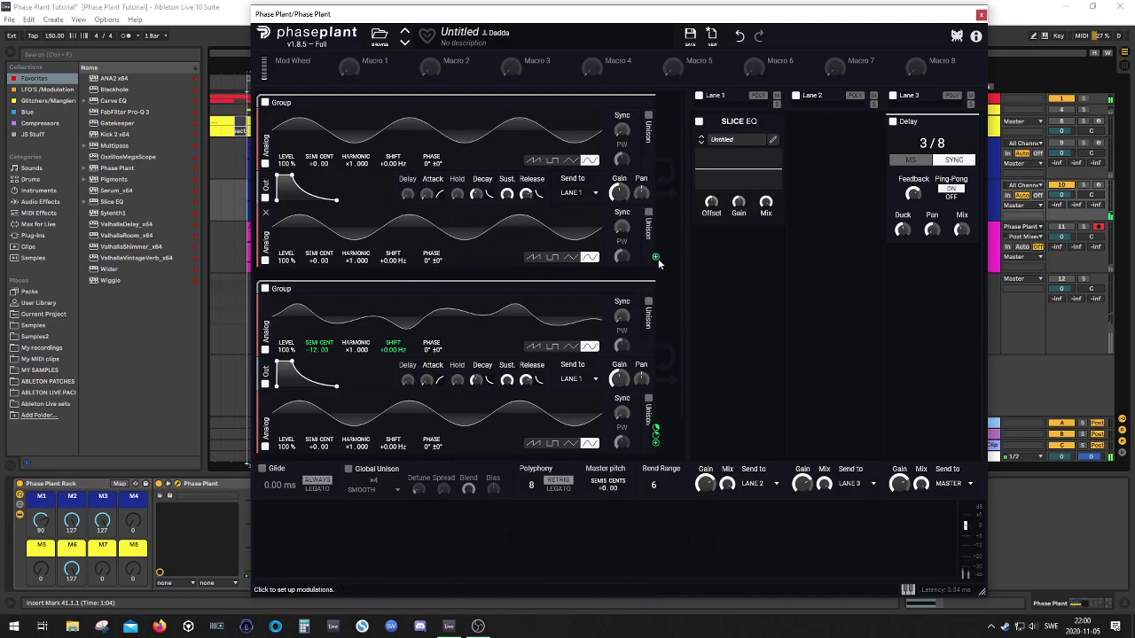
- Modulate the first group's upper oscillator tuning, shift and phase from its lower oscillator, and tune the second group's lower oscillator to -12.00 semitones
mouse_move(318, 172)
mouse_down()
mouse_move(318, 146)
mouse_move(318, 174)
mouse_up()
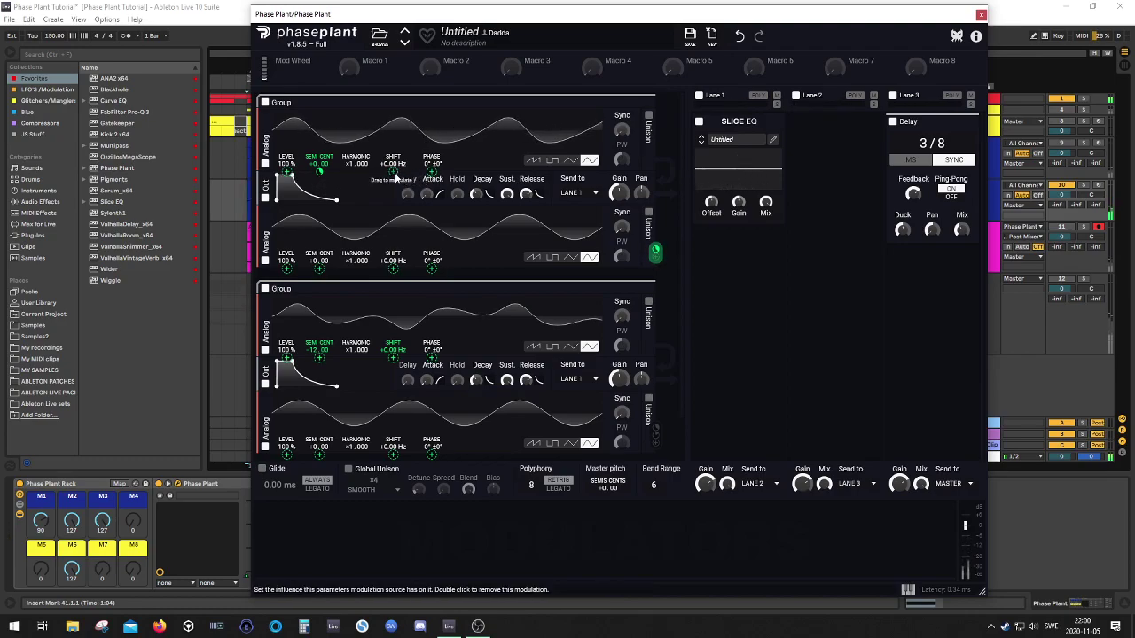
drag(393, 173, 432, 164)
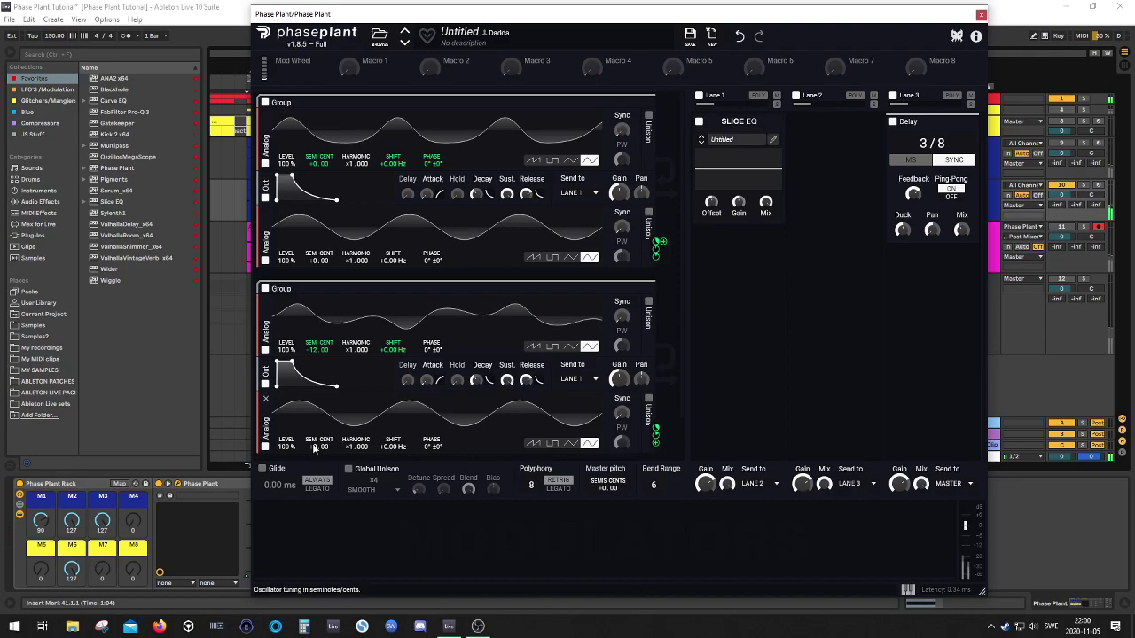
drag(318, 447, 318, 446)
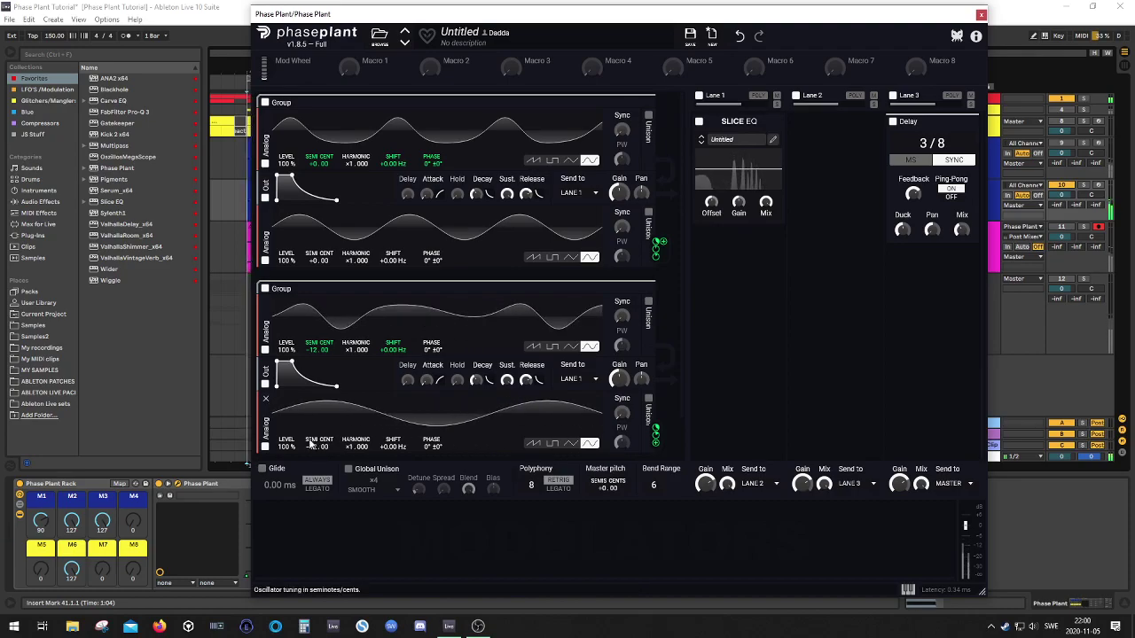
scroll(329, 357, down, 1)
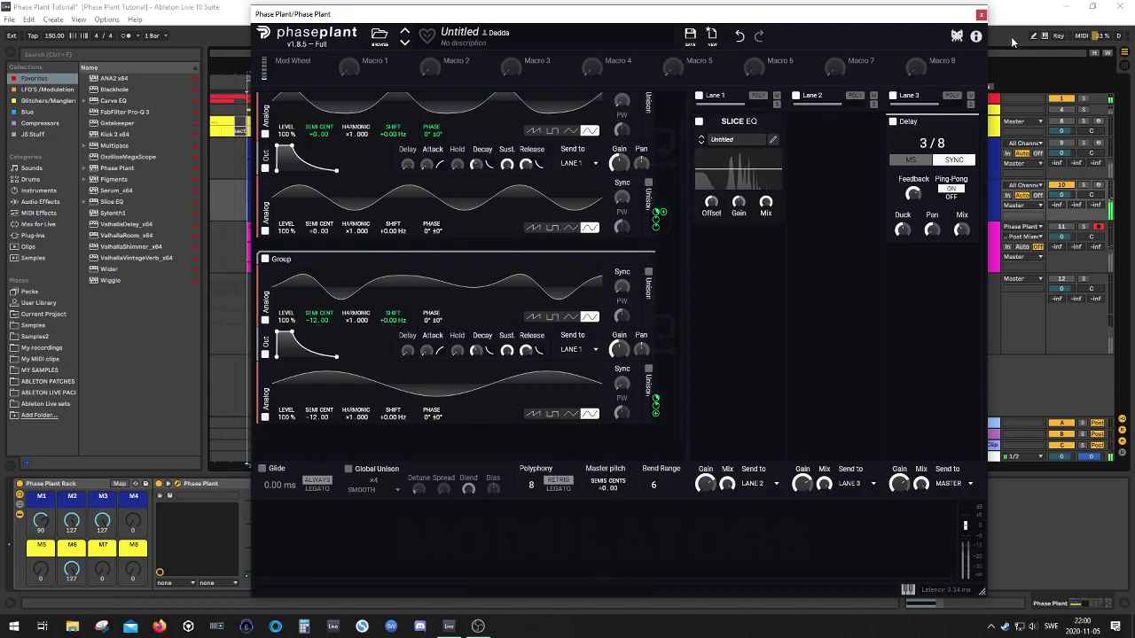
- Disable the Delay effect in lane 3 and shift the plug-in window to uncover the track controls
click(892, 122)
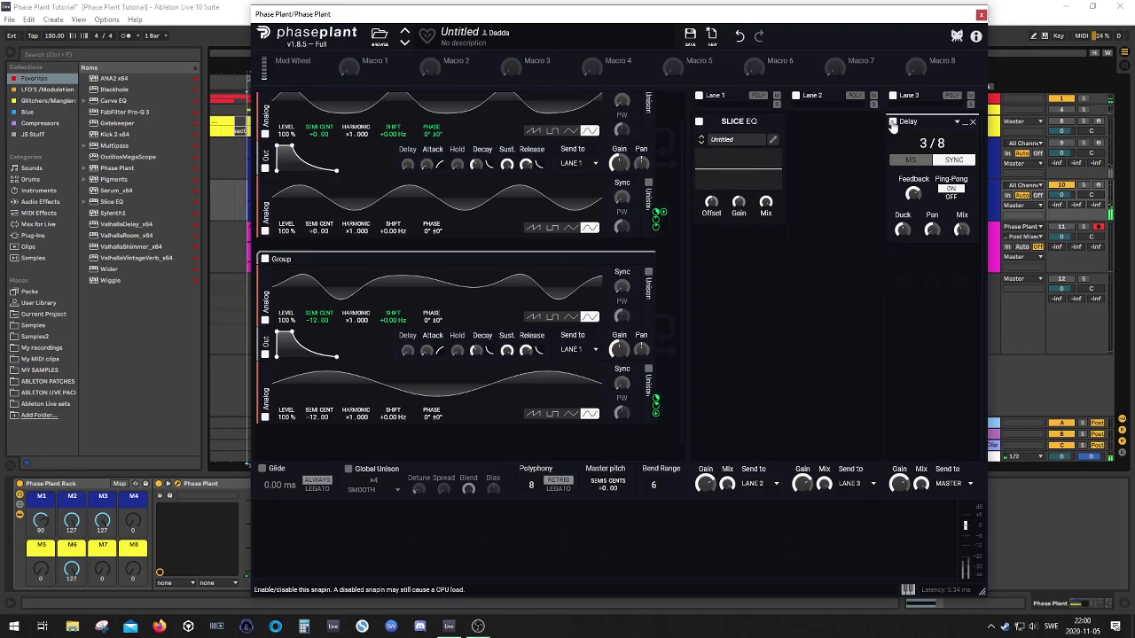
scroll(382, 210, up, 1)
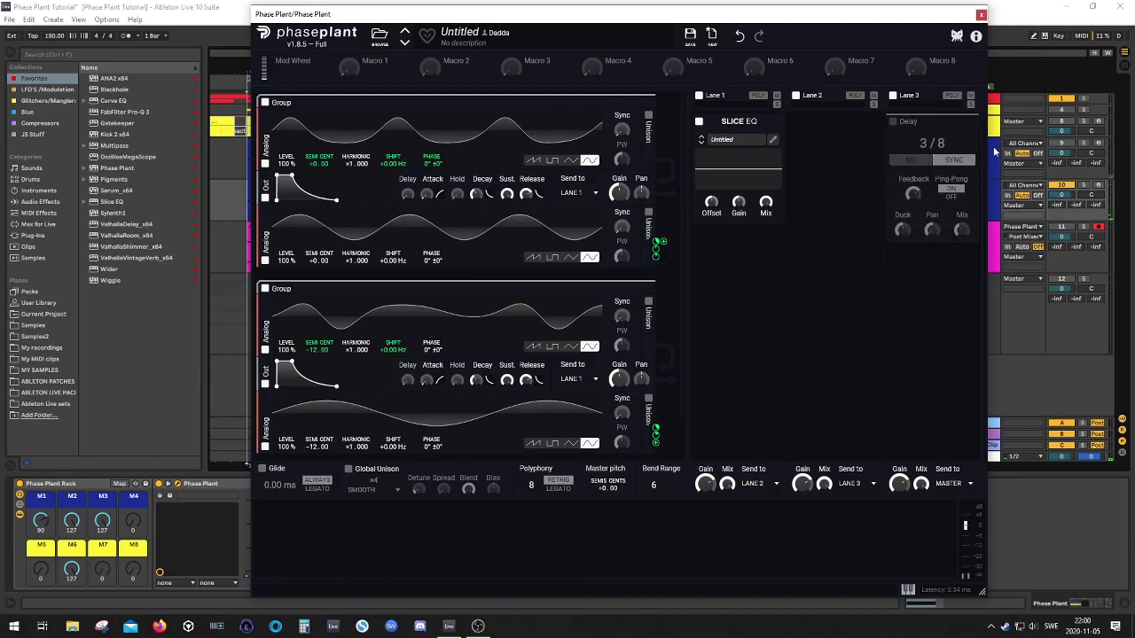
drag(927, 27, 720, 42)
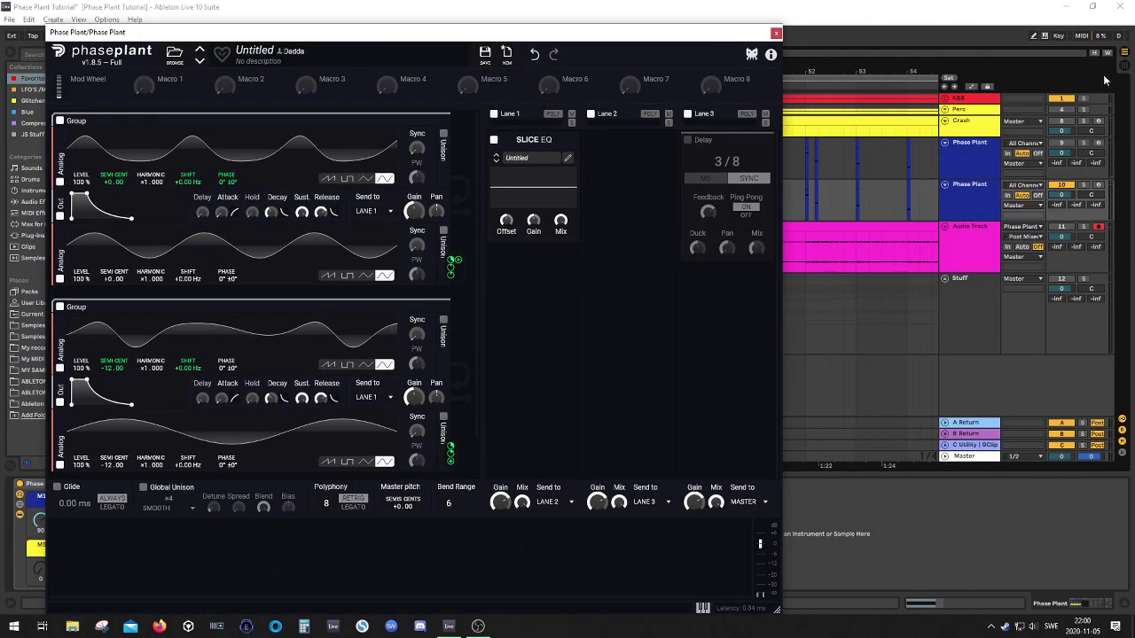
- Enable the computer MIDI keyboard, then solo and record-arm the second Phase Plant track for playing notes live
click(1047, 41)
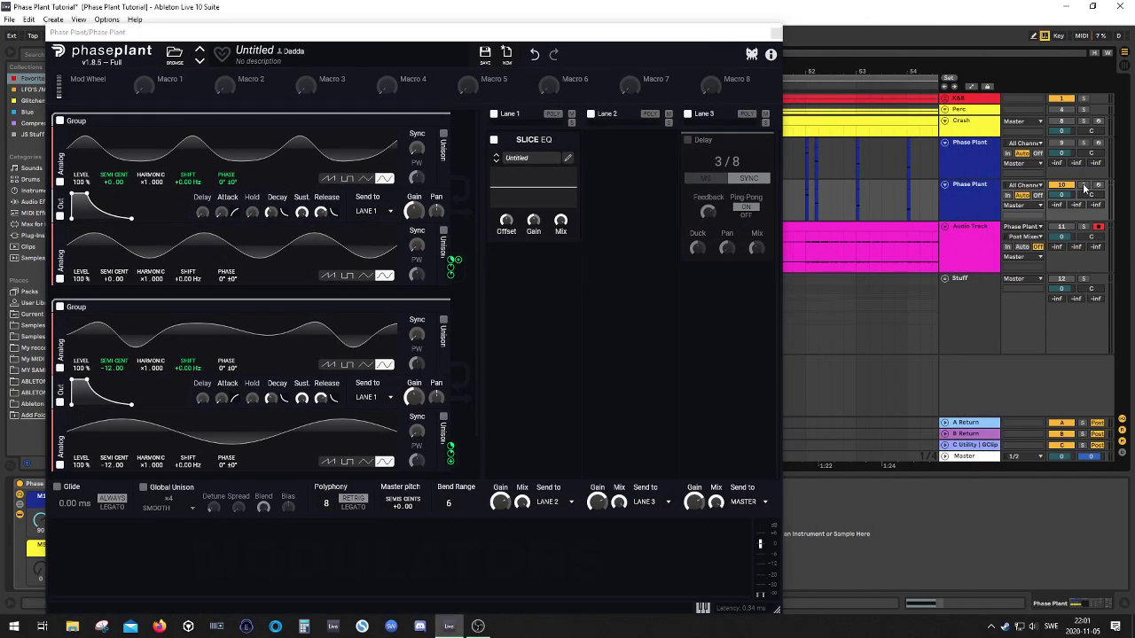
click(1083, 185)
click(1098, 185)
drag(393, 32, 509, 34)
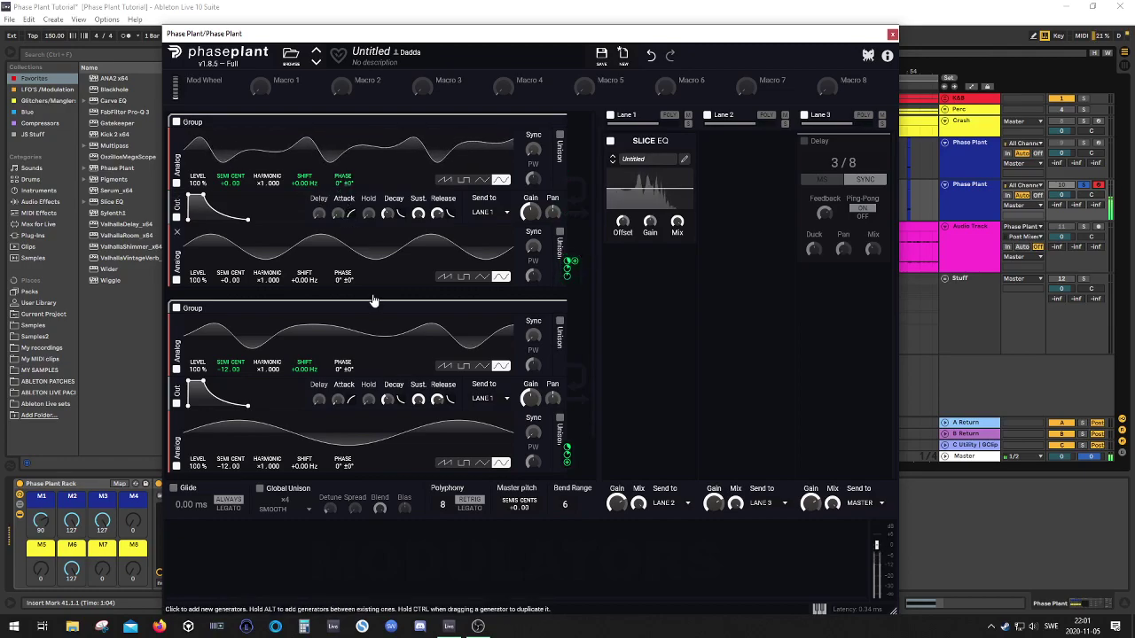
- Add a low-cut filter just above 100 Hz in the lane 1 Slice EQ and close its editor
scroll(322, 405, down, 1)
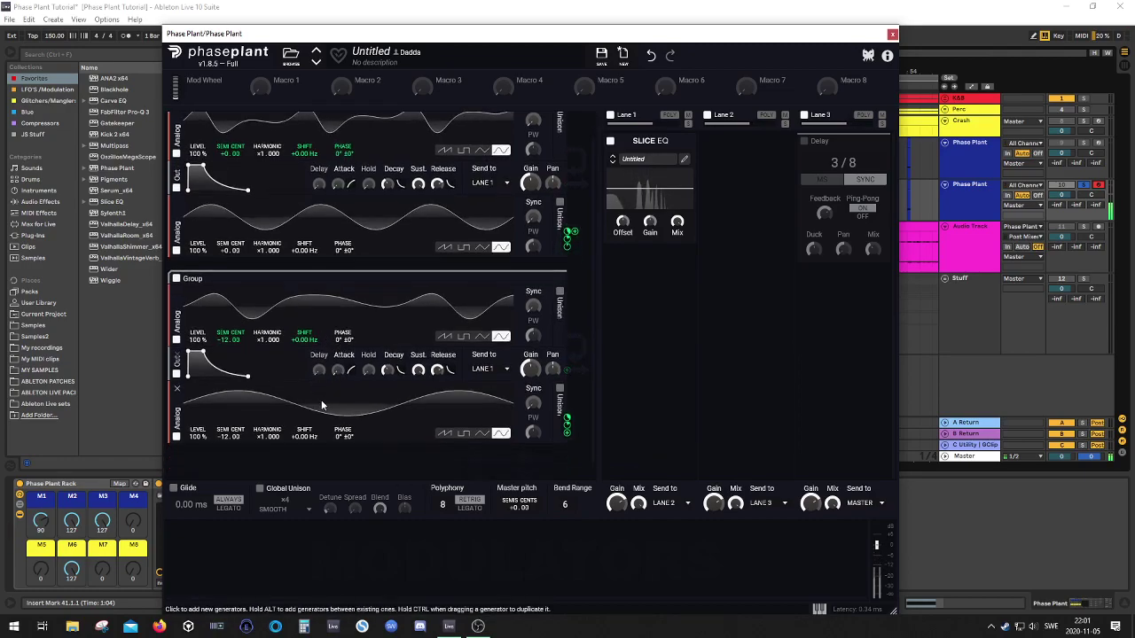
click(687, 161)
mouse_move(282, 338)
mouse_down()
mouse_move(380, 331)
mouse_move(440, 355)
mouse_move(422, 395)
mouse_up()
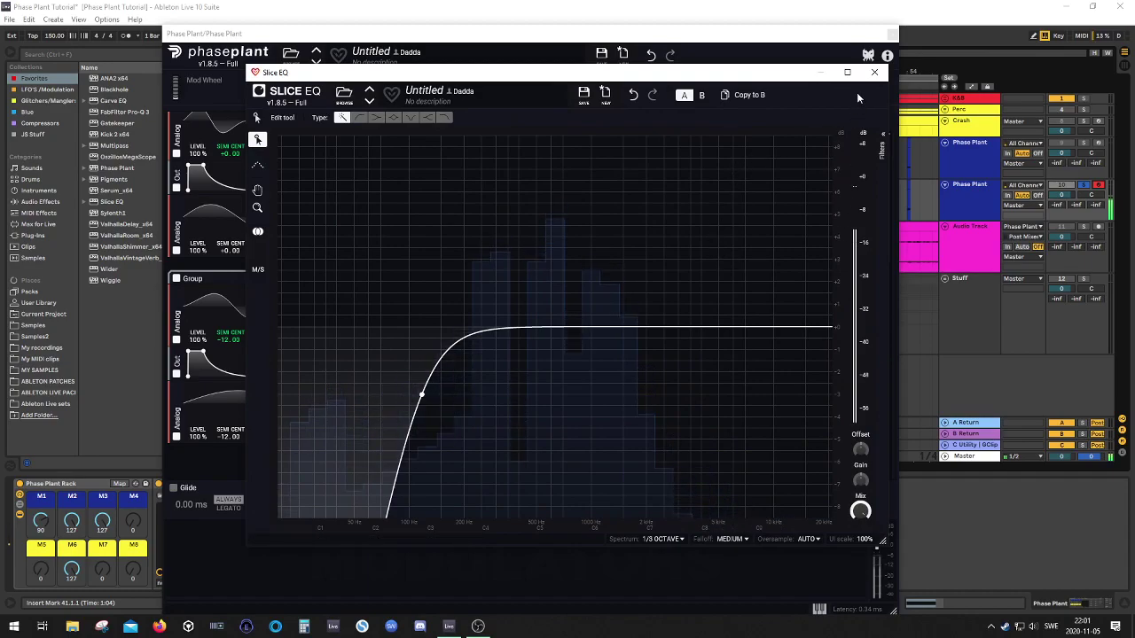
click(874, 72)
scroll(355, 292, up, 1)
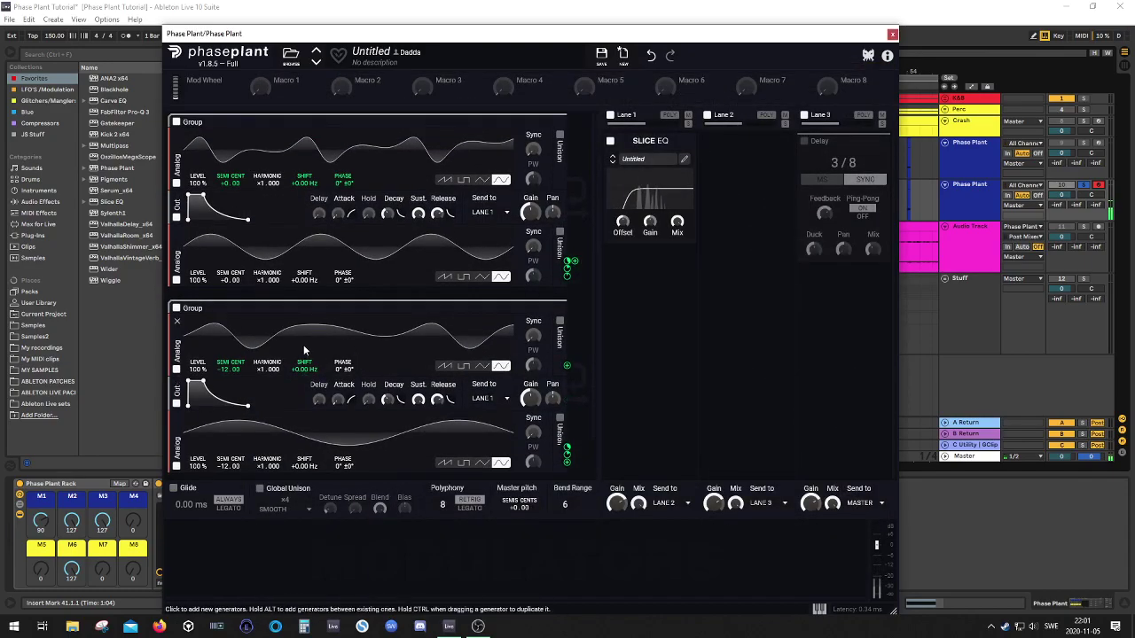
- Inspect the frequency shift modulation amounts on the upper oscillators of both groups
mouse_move(307, 186)
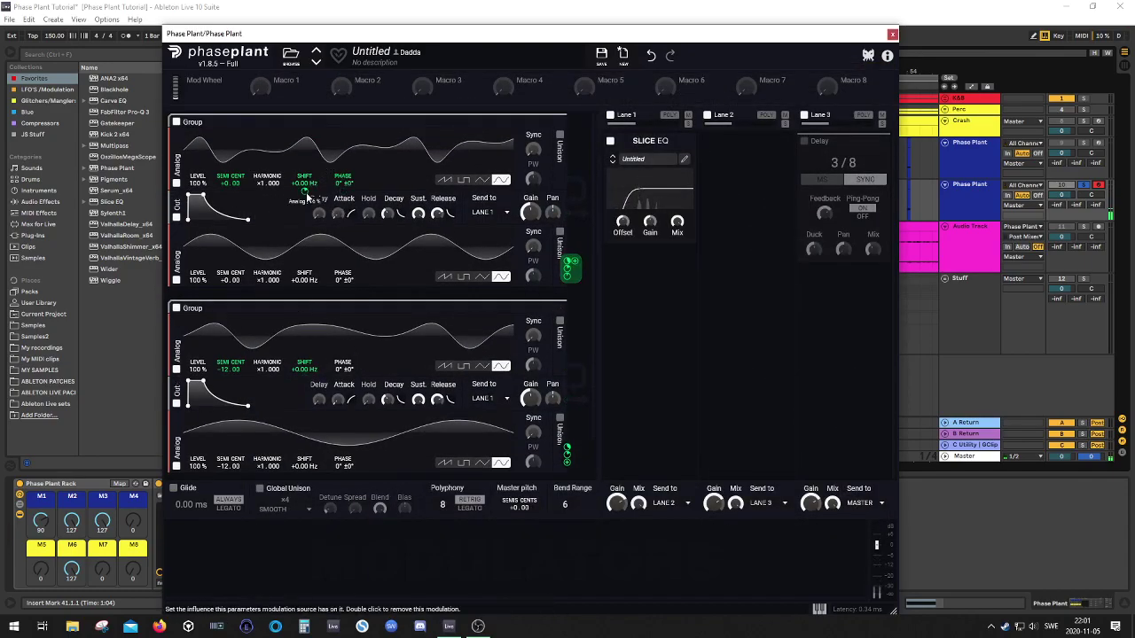
scroll(306, 383, down, 2)
mouse_move(568, 410)
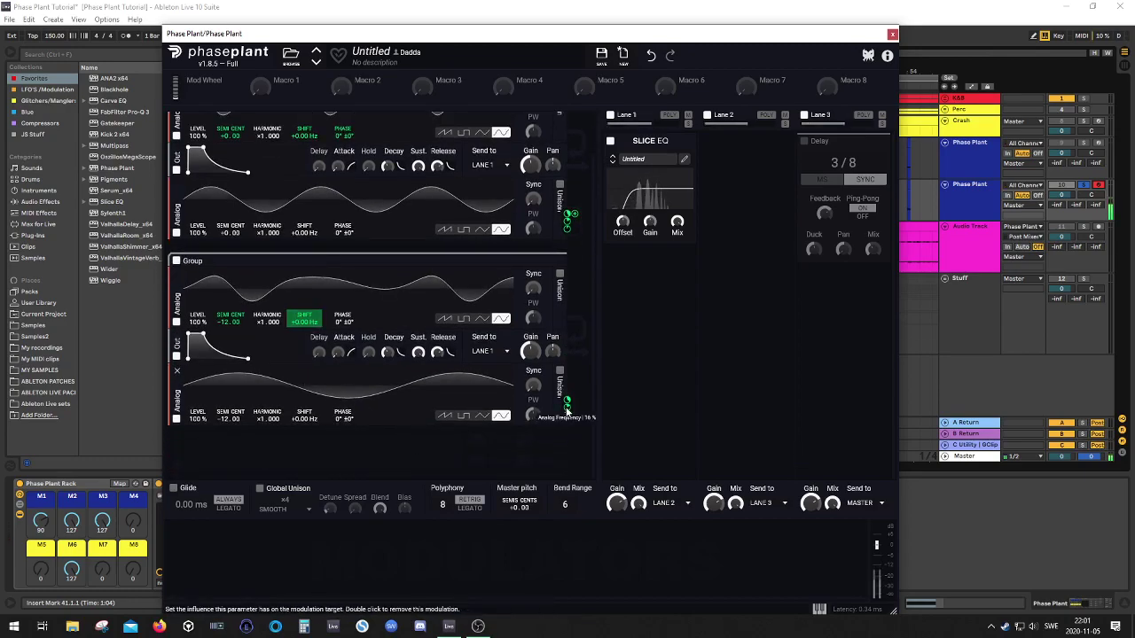
- Tune the second group's lower oscillator to +15 semitones and the first group's lower oscillator to -15 semitones
drag(231, 418, 231, 367)
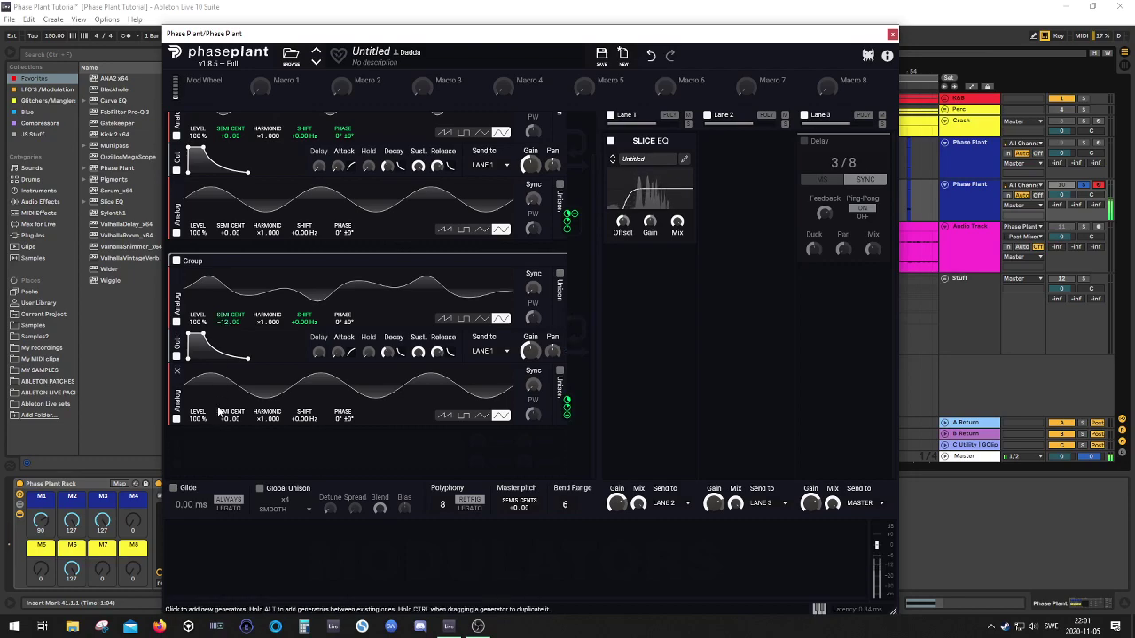
drag(230, 417, 230, 372)
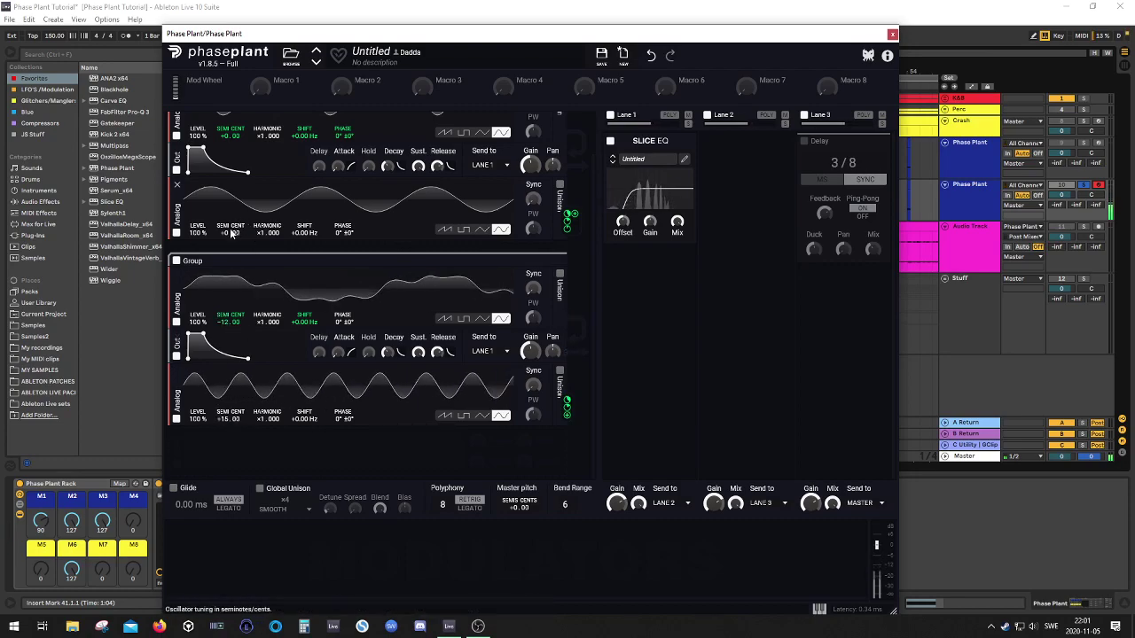
drag(230, 233, 231, 258)
scroll(231, 232, up, 1)
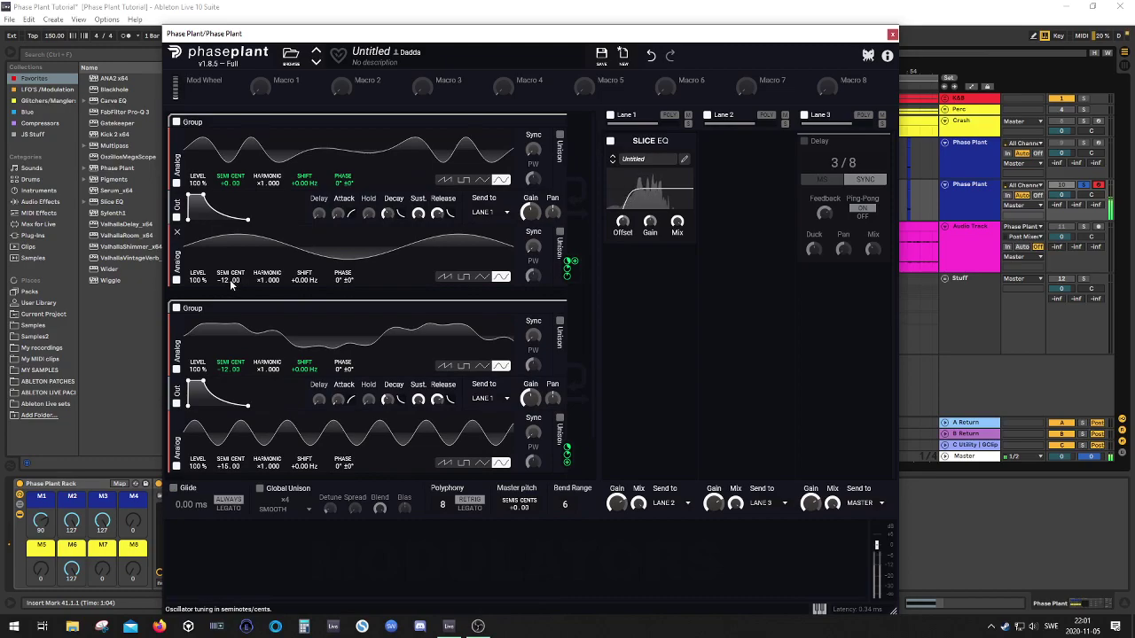
drag(238, 269, 238, 285)
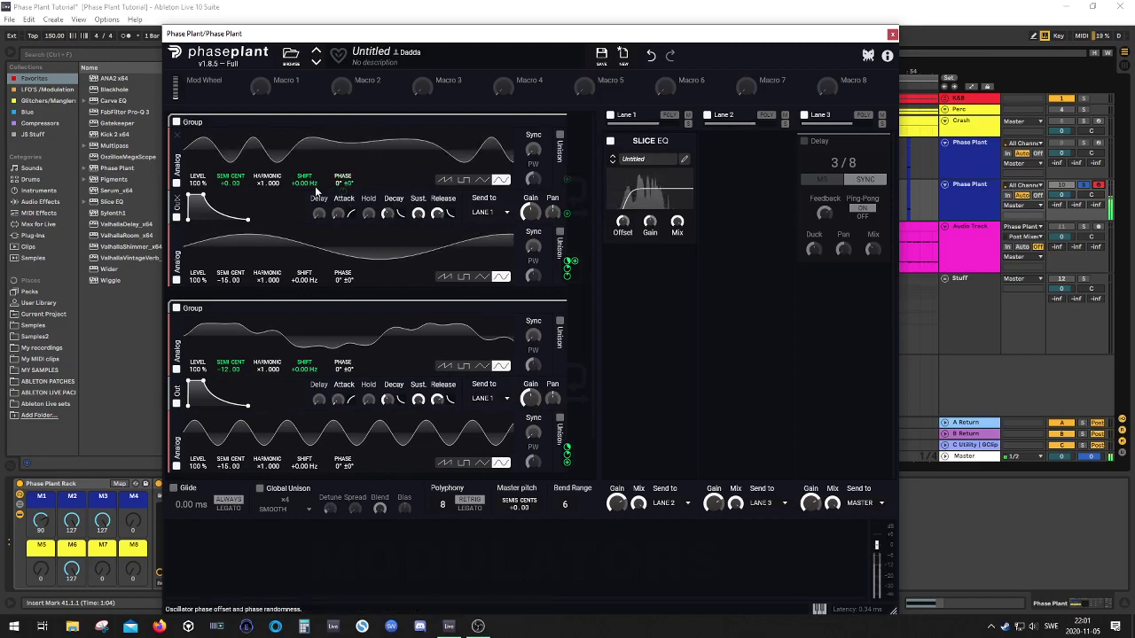
- Adjust the modulation of the frequency shift and semitone tuning on the first group's upper oscillator
drag(305, 191, 304, 203)
mouse_move(231, 191)
mouse_down()
mouse_move(231, 203)
mouse_move(230, 173)
mouse_move(231, 188)
mouse_up()
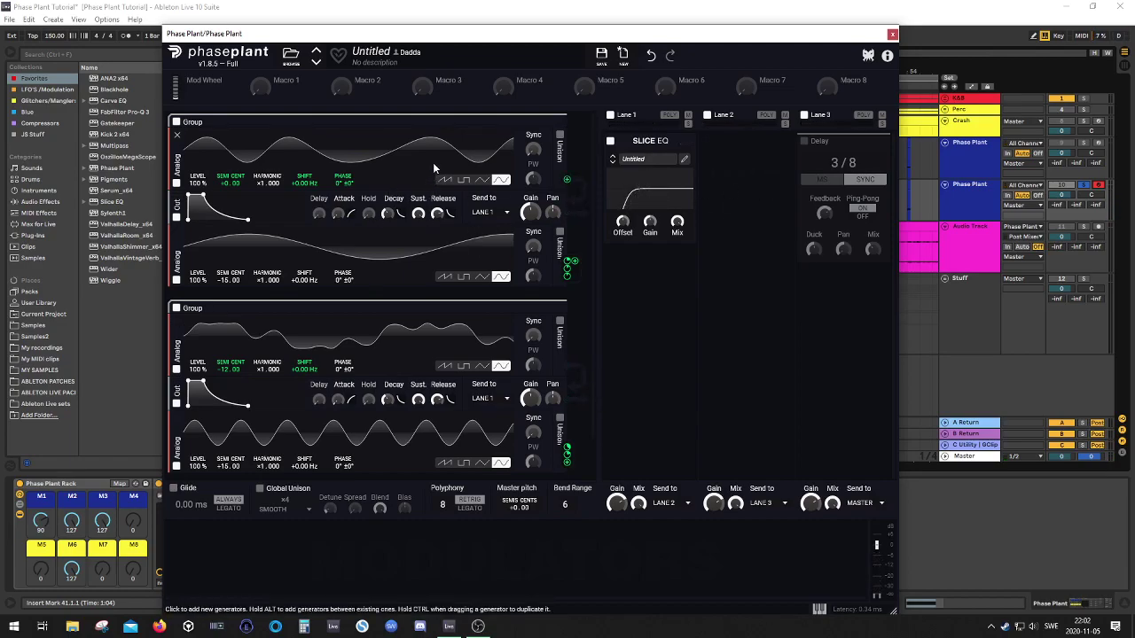
- Turn the Delay in lane 3 back on and collapse both oscillator groups
drag(466, 44, 474, 350)
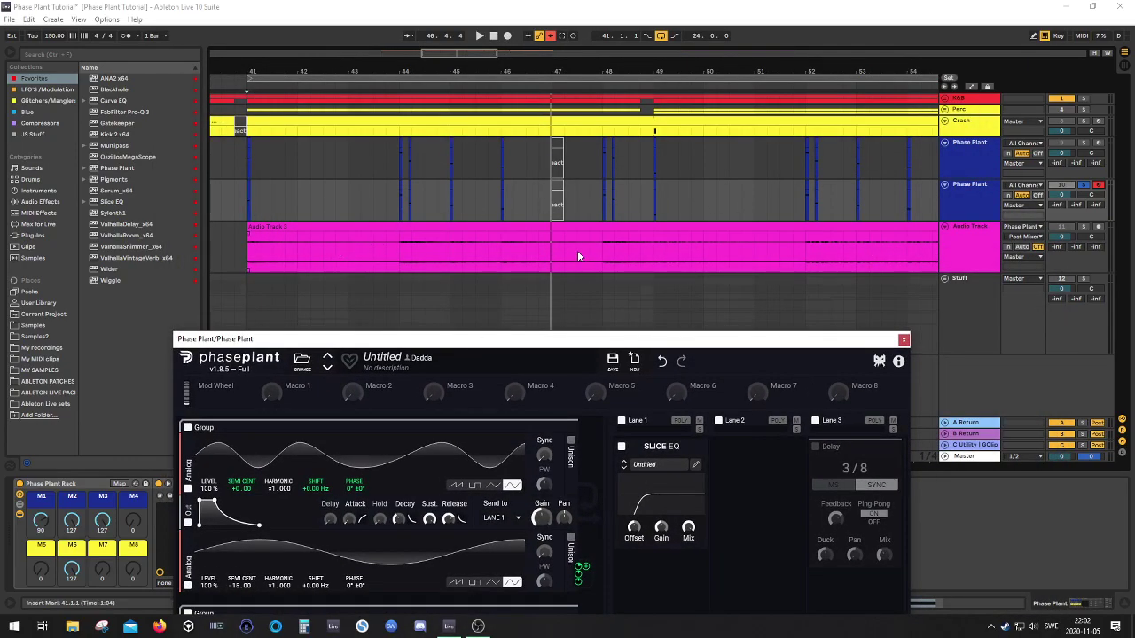
drag(612, 347, 588, 62)
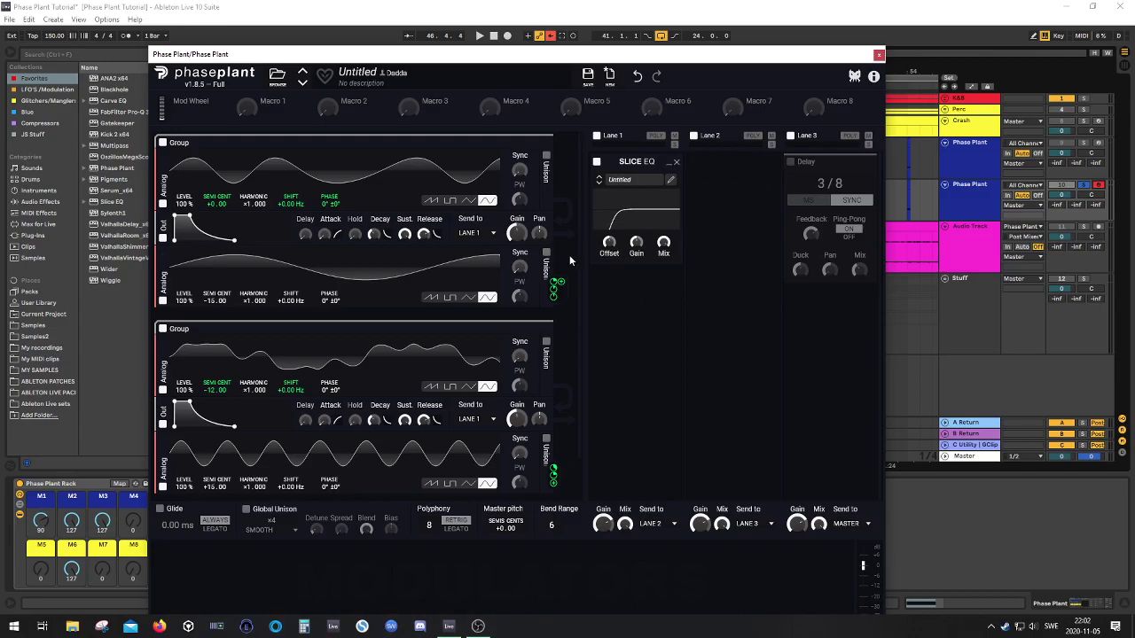
drag(814, 55, 793, 73)
click(806, 178)
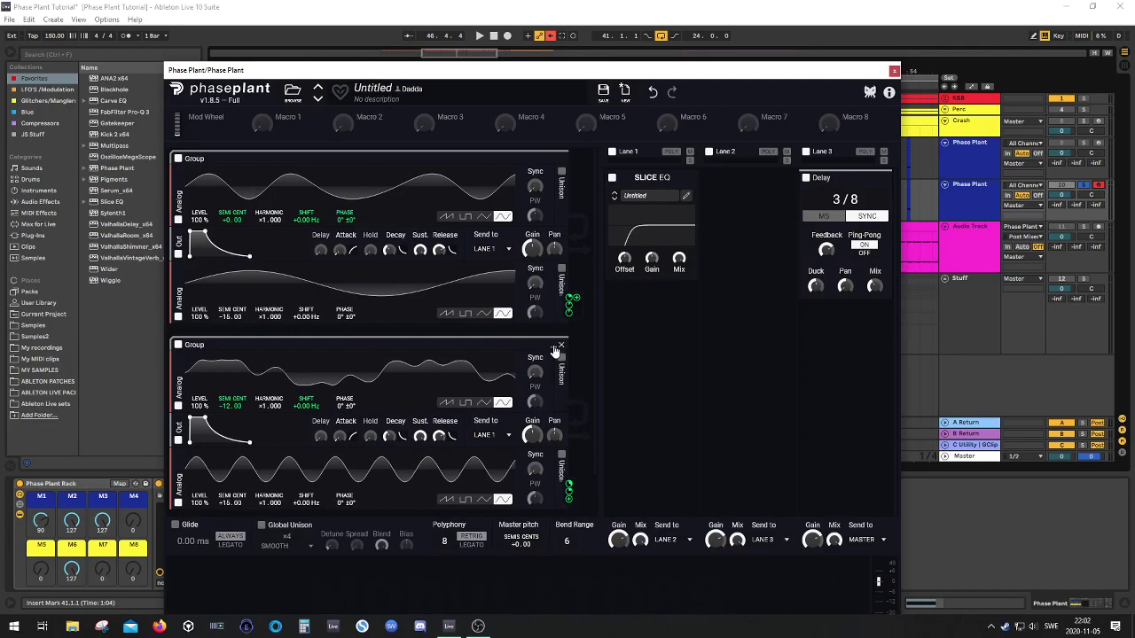
click(554, 347)
click(553, 163)
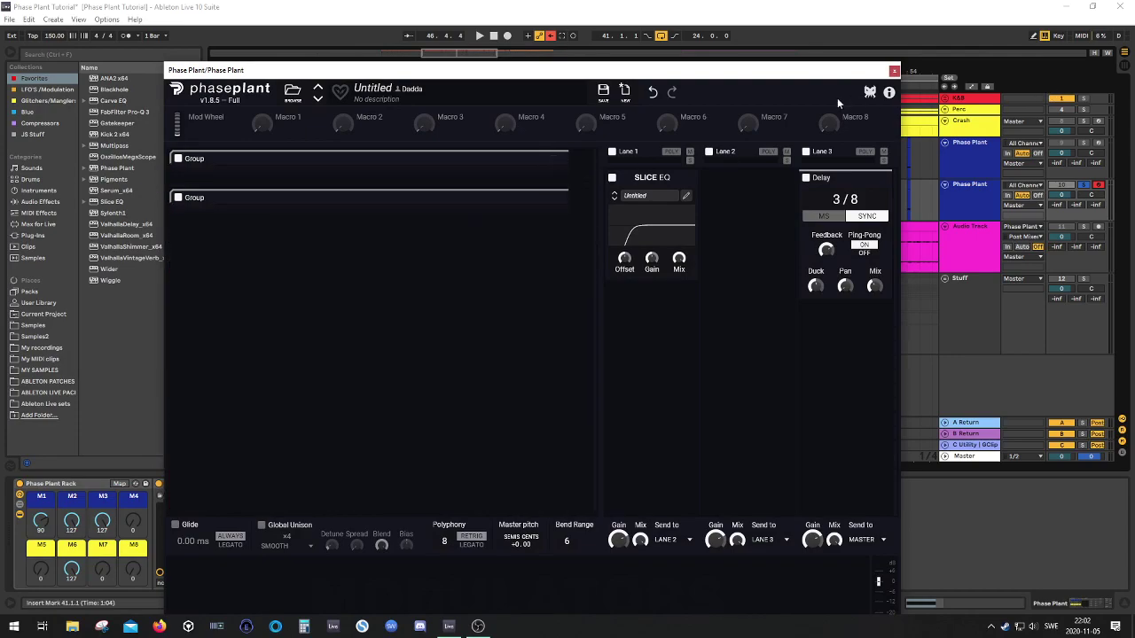
- Take the second Phase Plant track out of solo and play the arrangement from bar 41
drag(825, 77, 675, 74)
key(space)
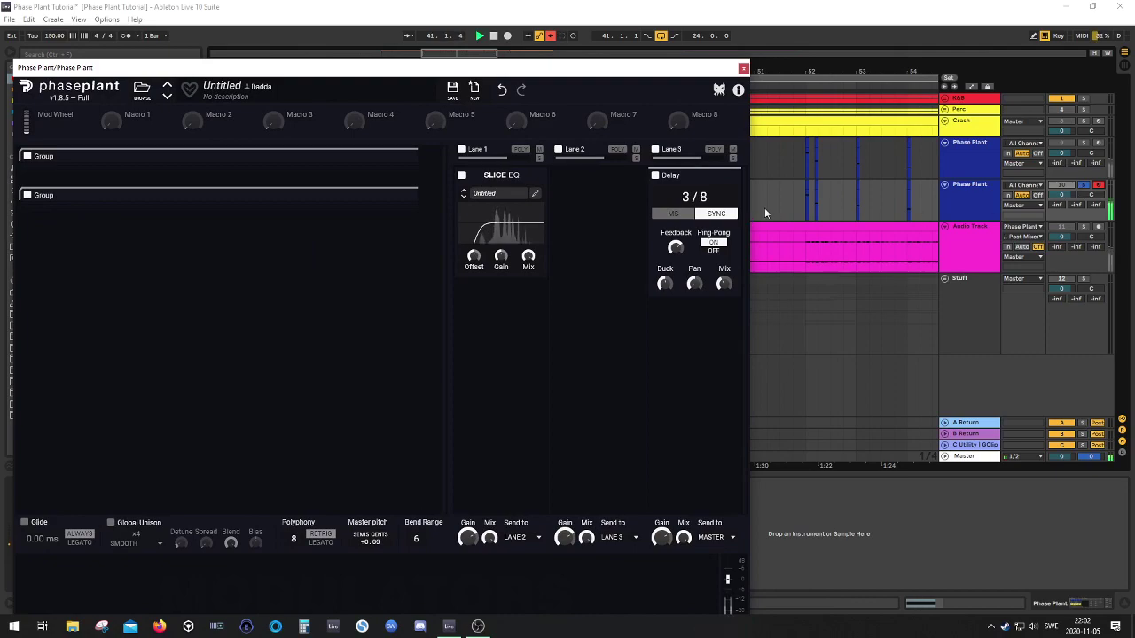
drag(416, 68, 486, 76)
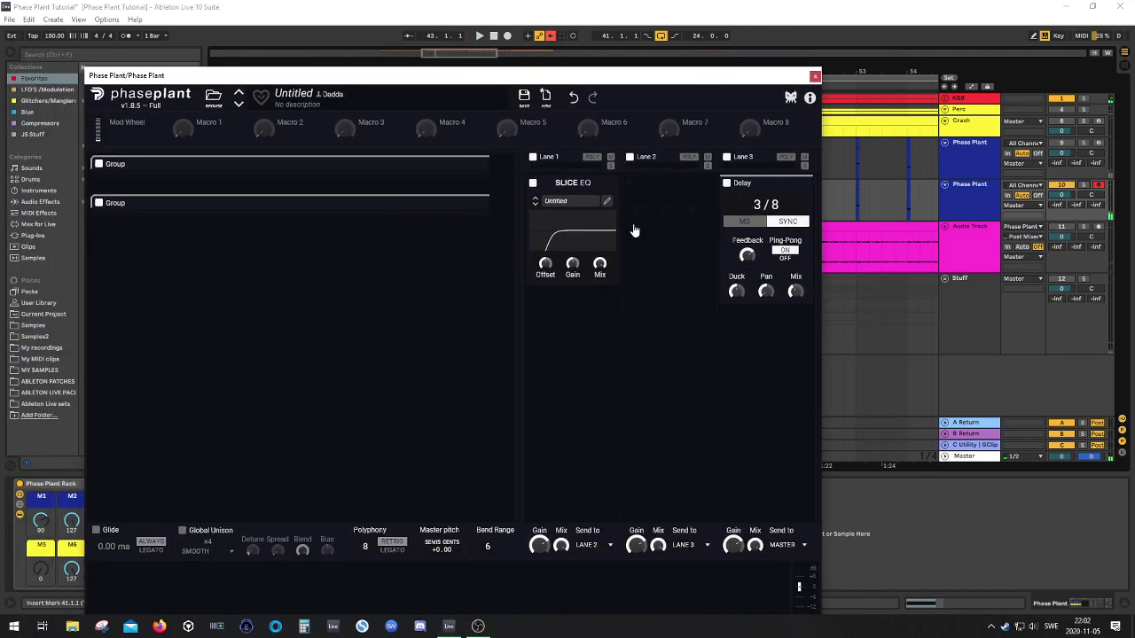
- Add a Reverb after the Delay in lane 3 and raise its decay and mix during playback
click(736, 334)
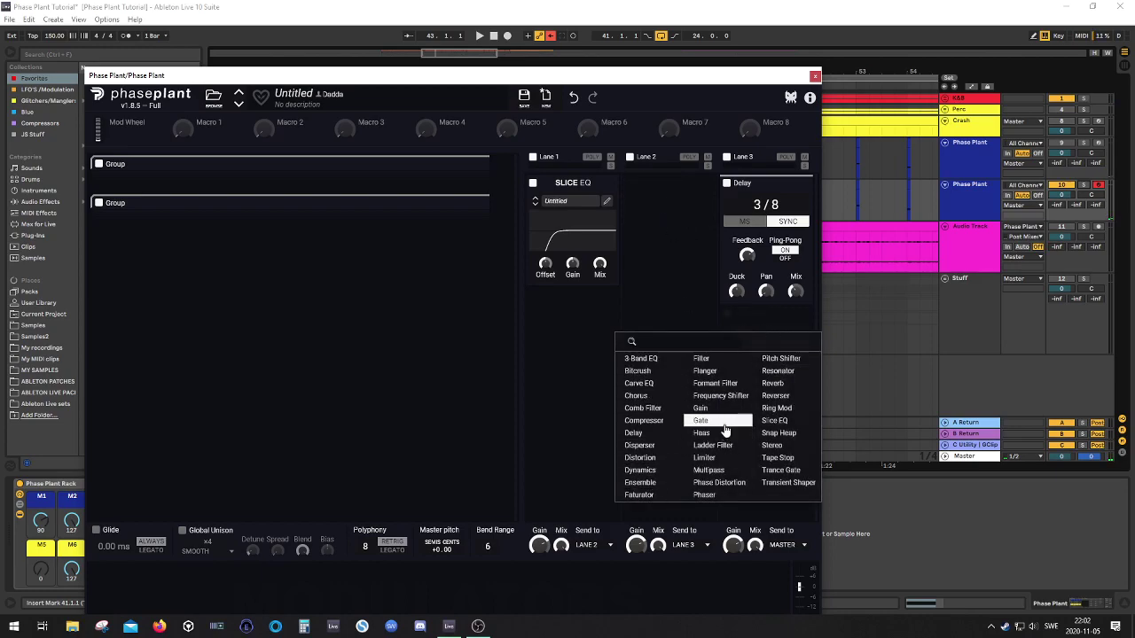
click(775, 383)
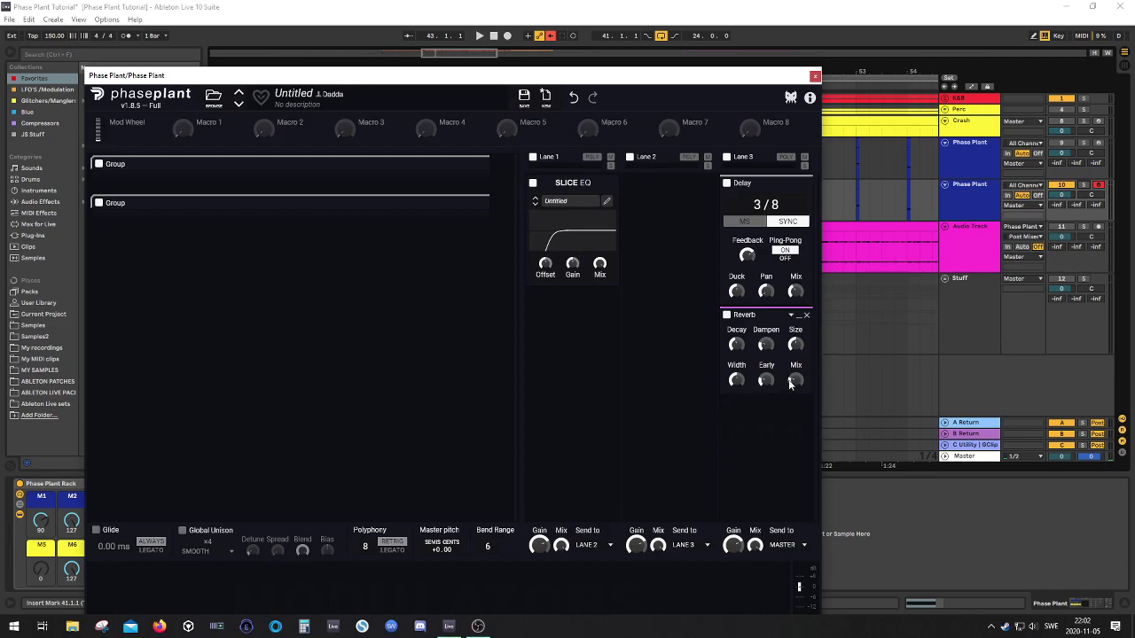
key(space)
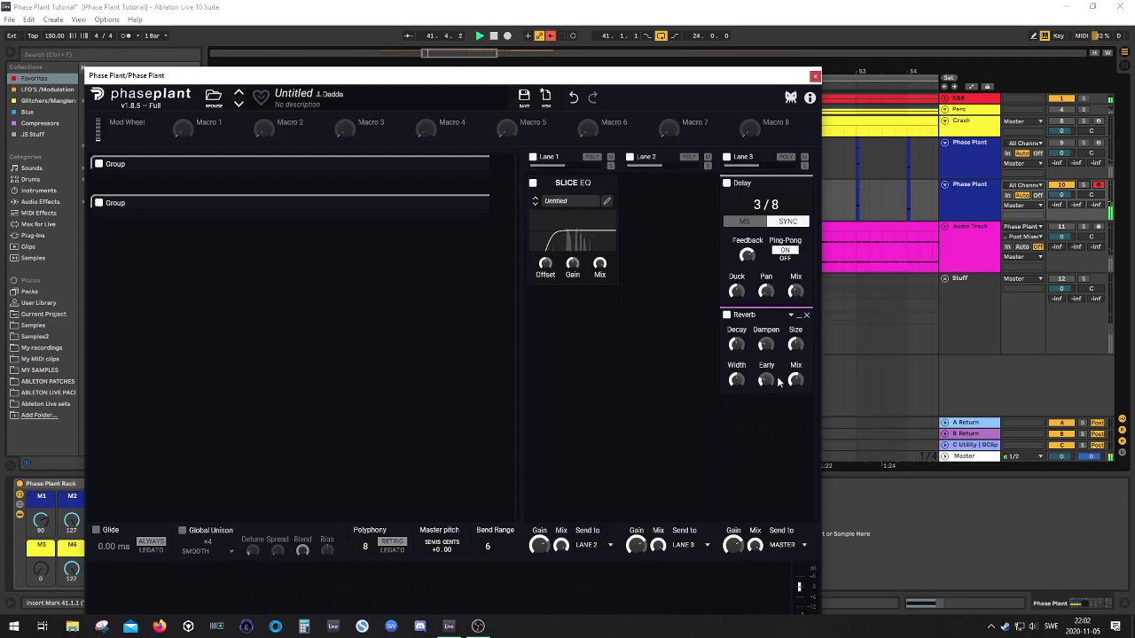
key(space)
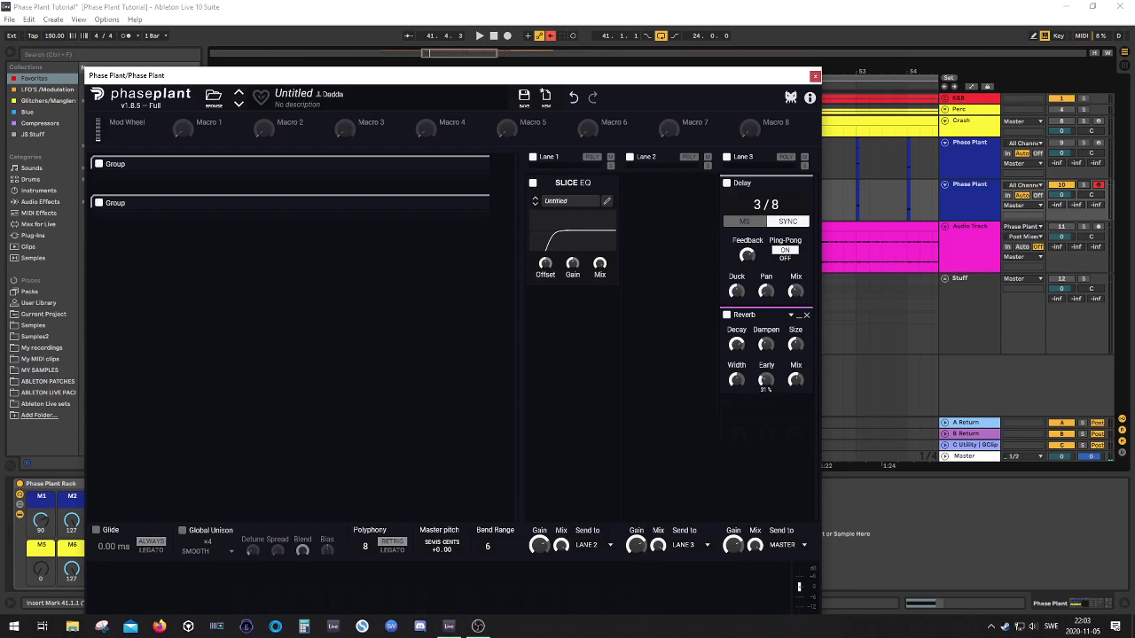
key(space)
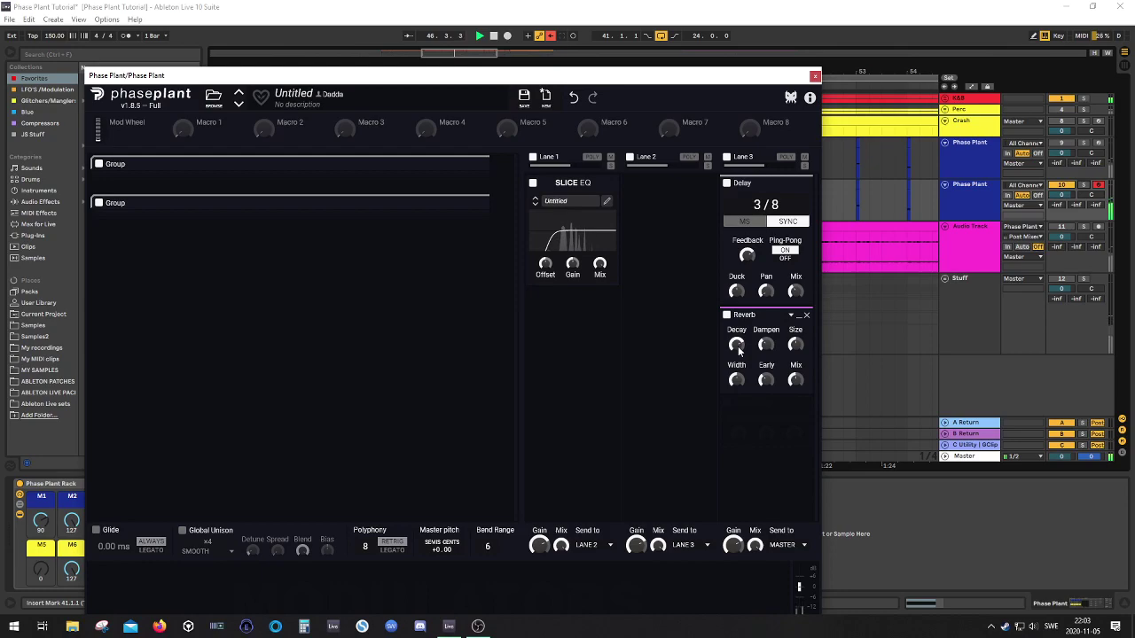
drag(795, 383, 795, 376)
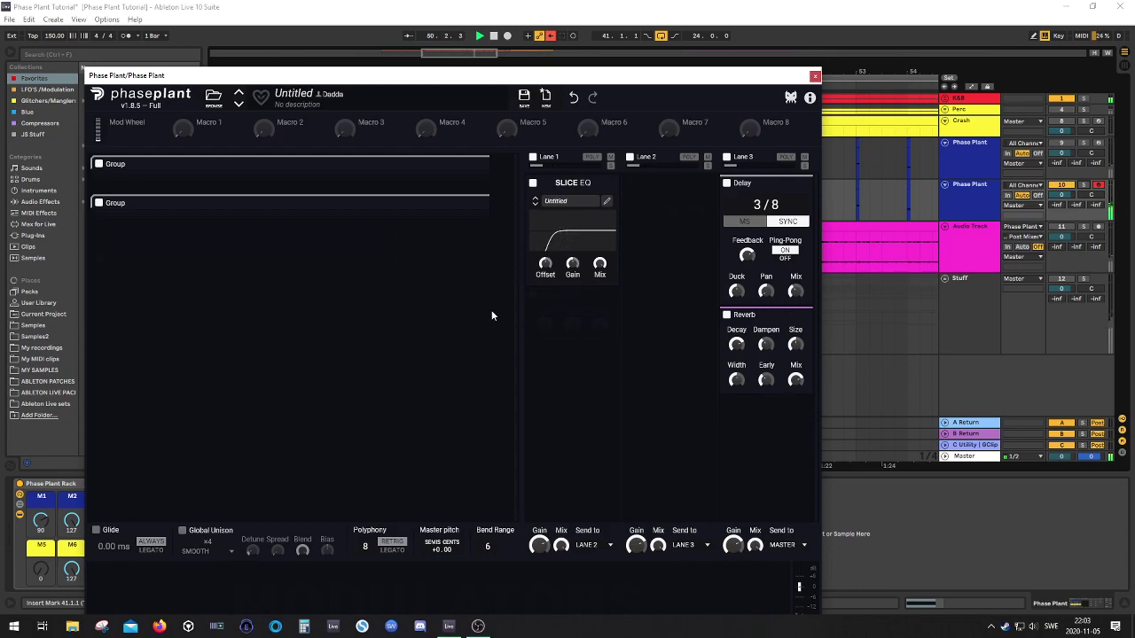
- Add a Resonator to lane 2 and modulate its frequency with a new Note modulator
click(644, 209)
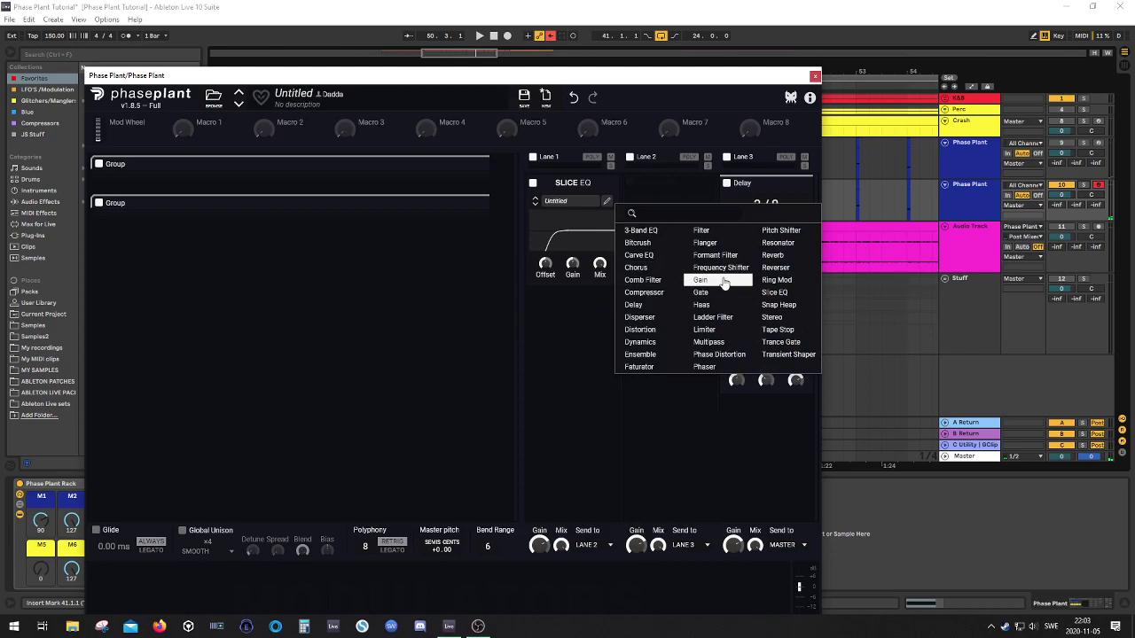
click(778, 243)
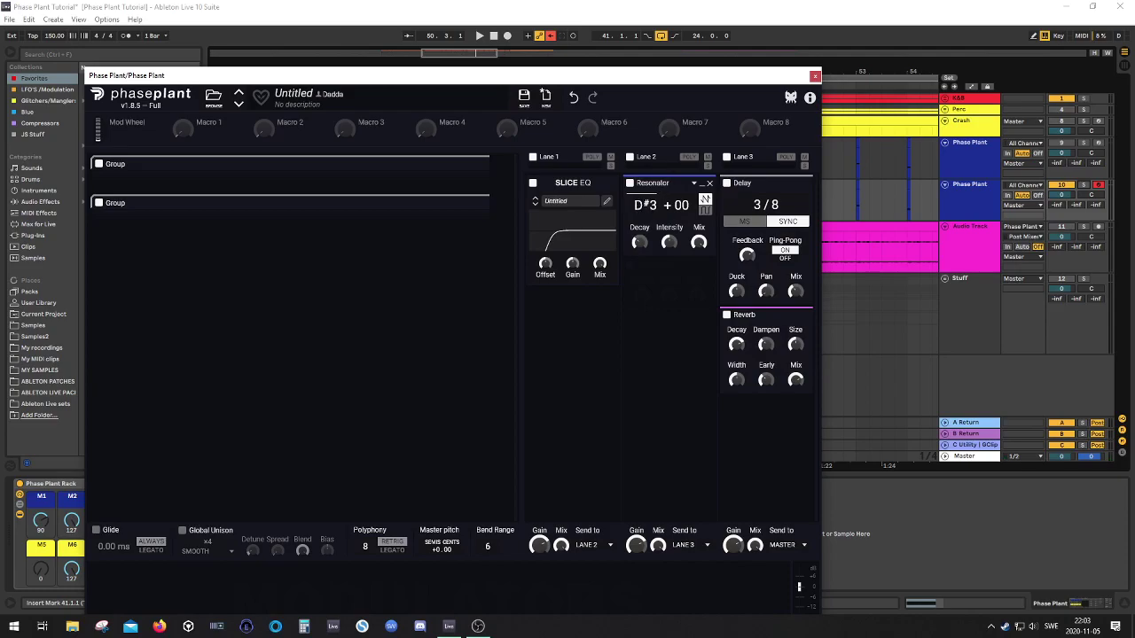
drag(558, 83, 567, 31)
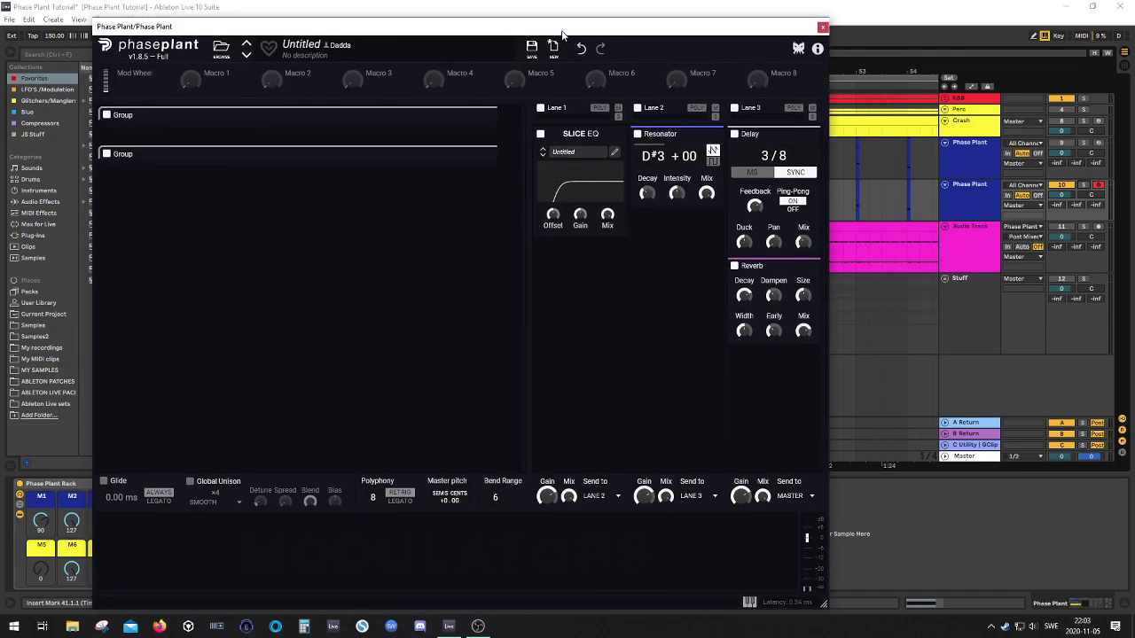
click(169, 565)
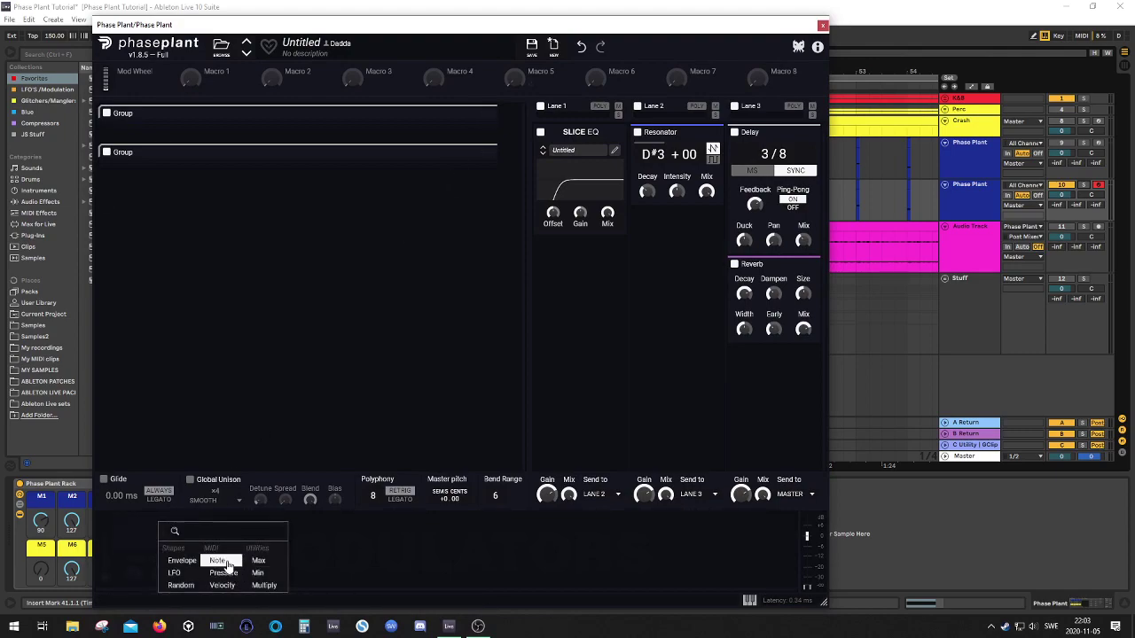
click(217, 561)
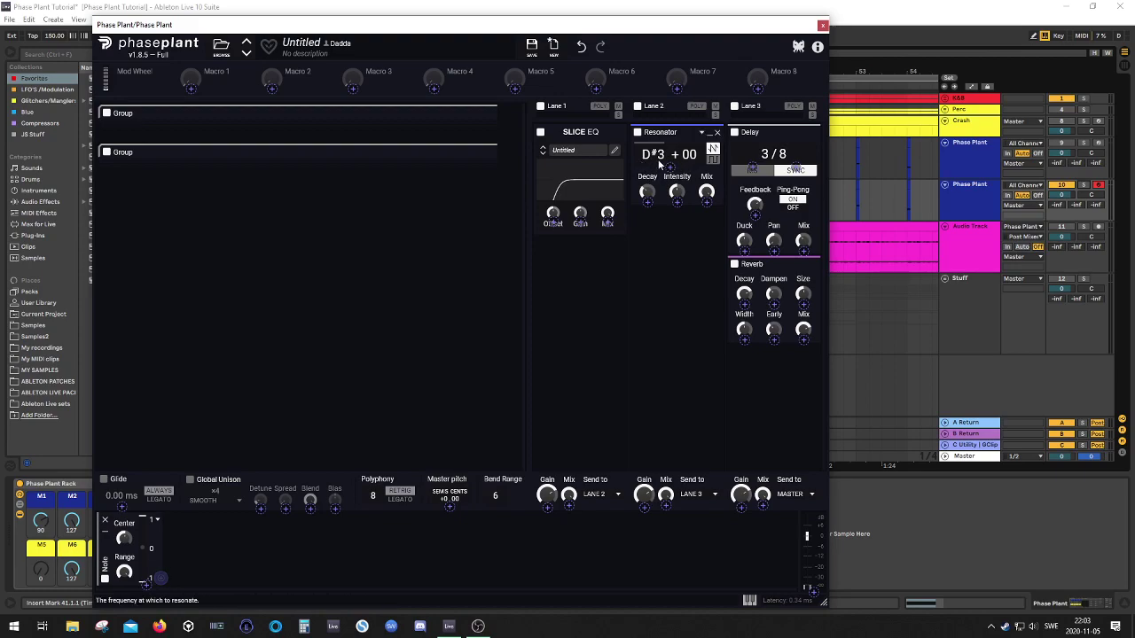
mouse_move(670, 167)
mouse_down()
mouse_move(670, 150)
mouse_move(670, 169)
mouse_up()
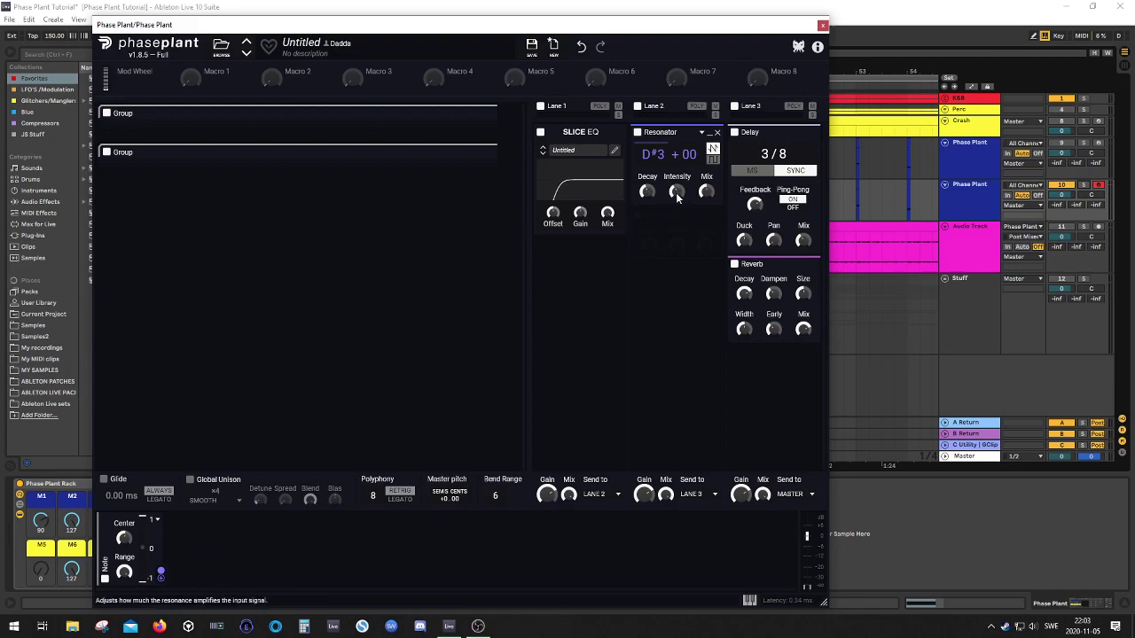
- Adjust the mix of the lane 2 Resonator during playback without adding another effect
drag(706, 194, 706, 194)
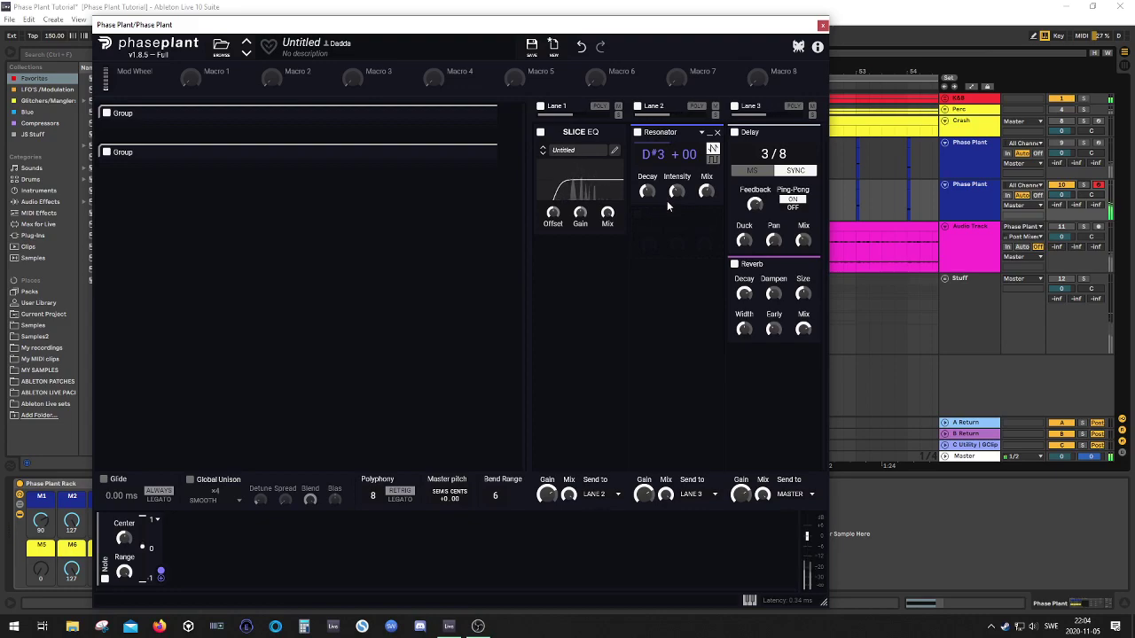
click(667, 232)
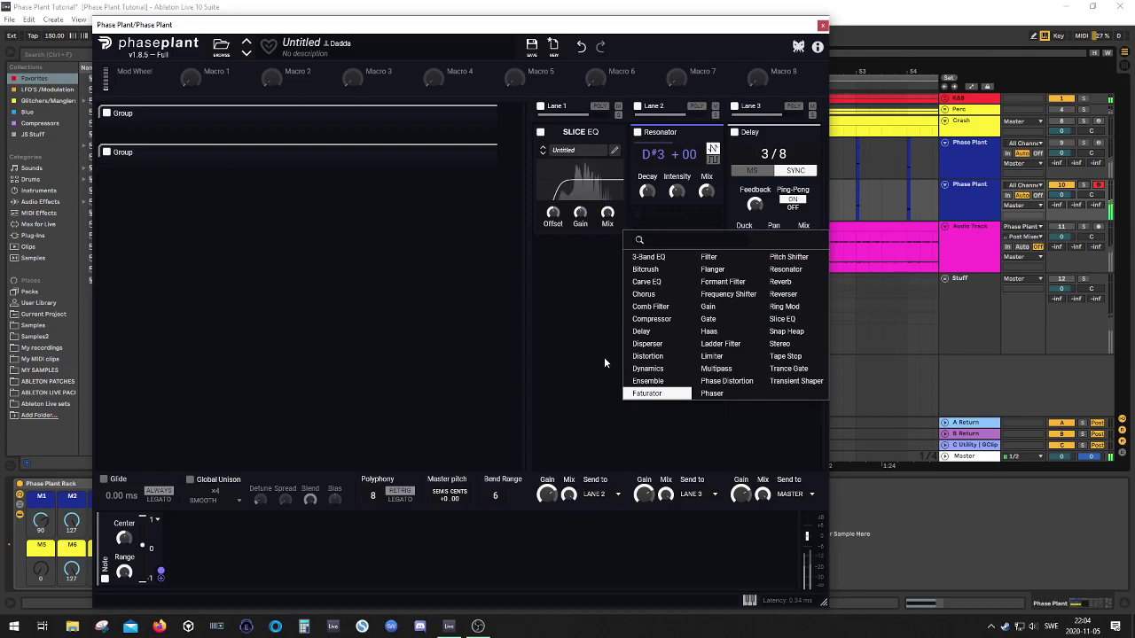
click(602, 310)
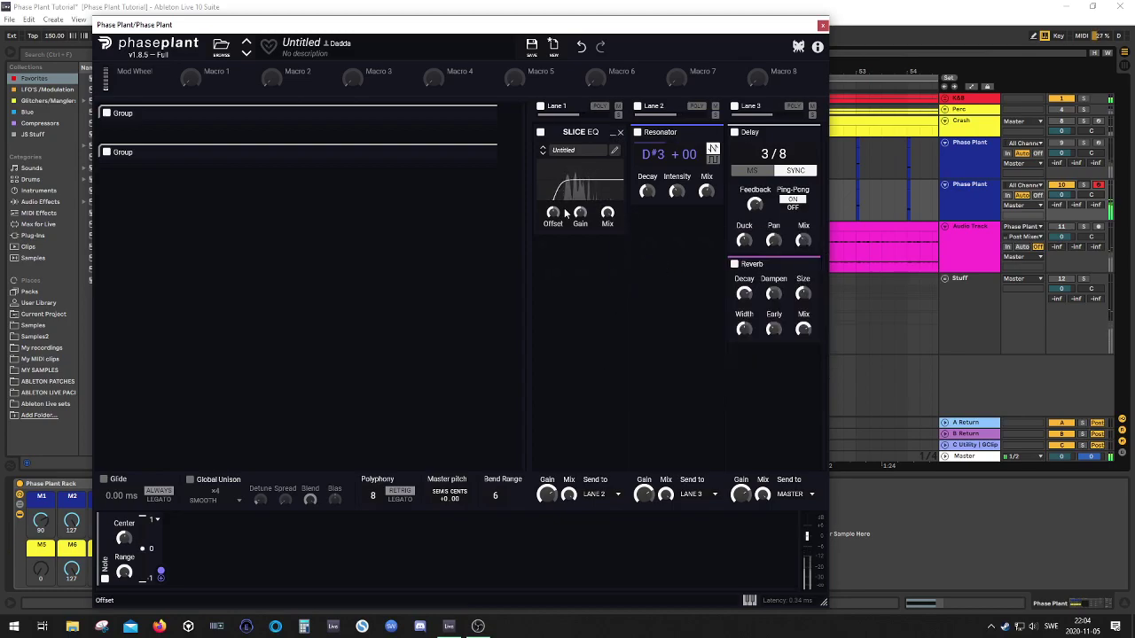
- Raise the lane 1 Slice EQ low cut to 195 Hz with an 18 dB/oct roll-off and close its editor
click(616, 153)
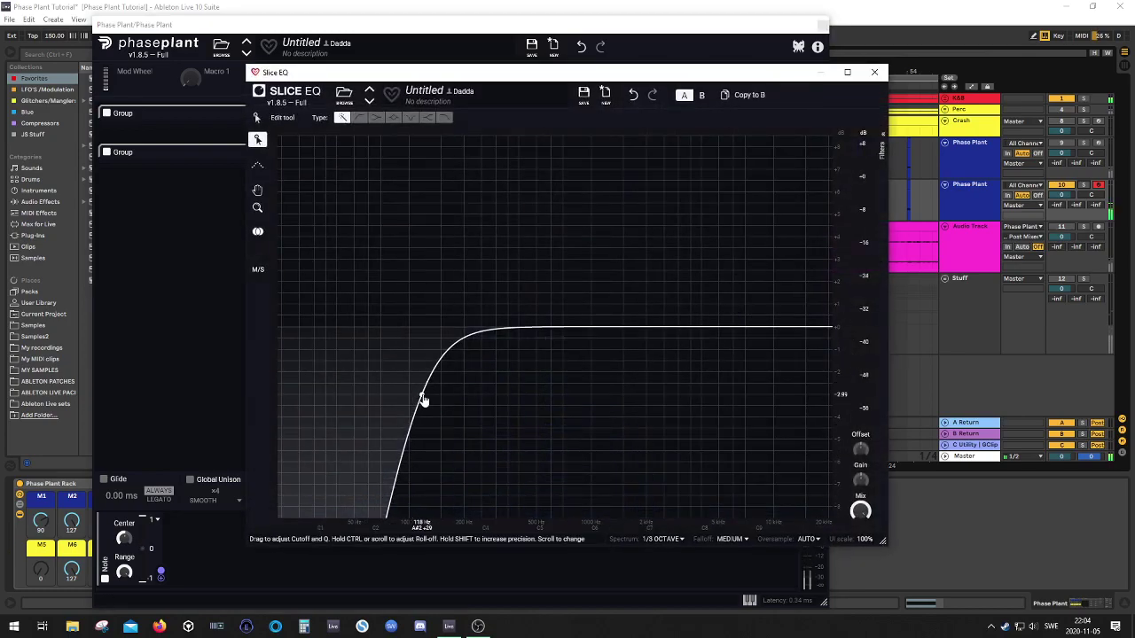
drag(432, 400, 465, 400)
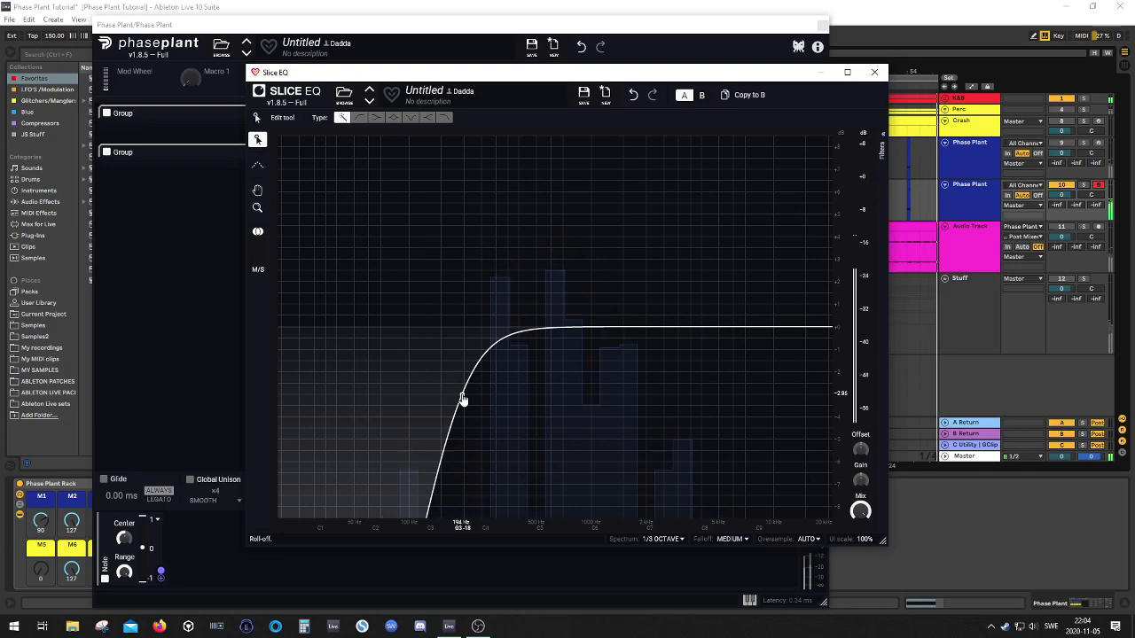
double_click(463, 394)
drag(808, 194, 808, 180)
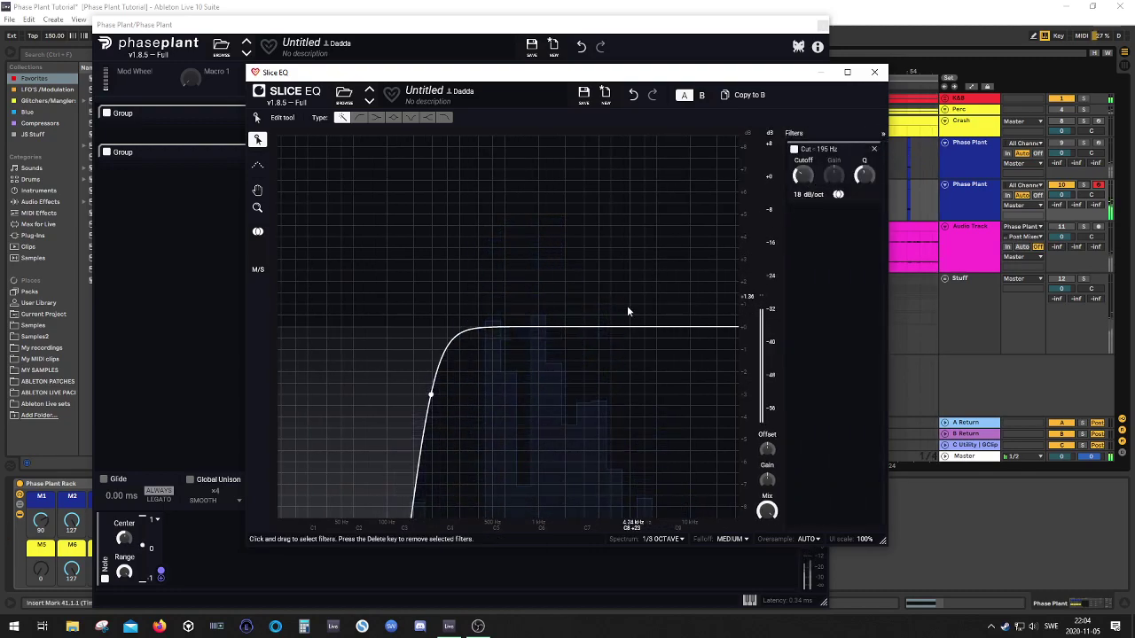
click(874, 72)
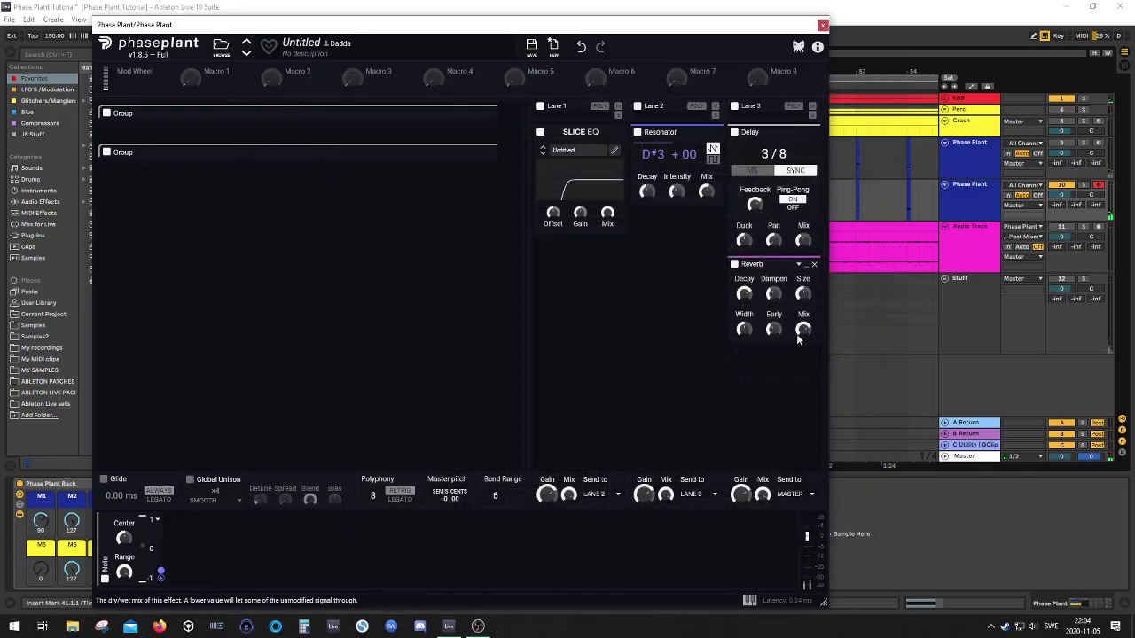
- Add a Slice EQ after the Reverb in lane 3 and open its editor
click(768, 365)
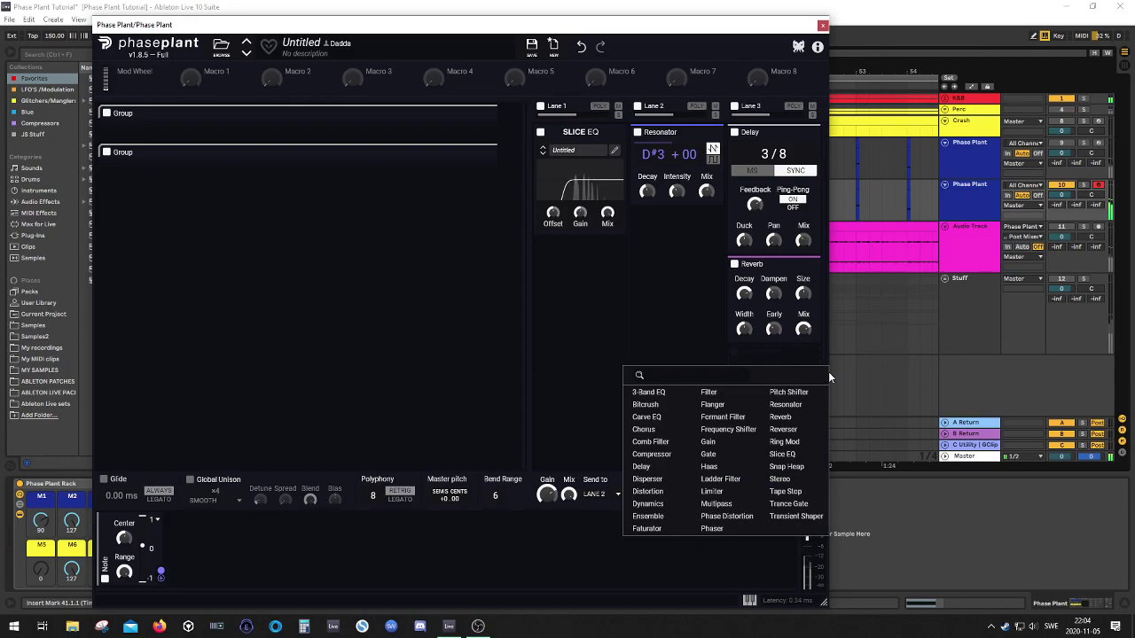
click(783, 454)
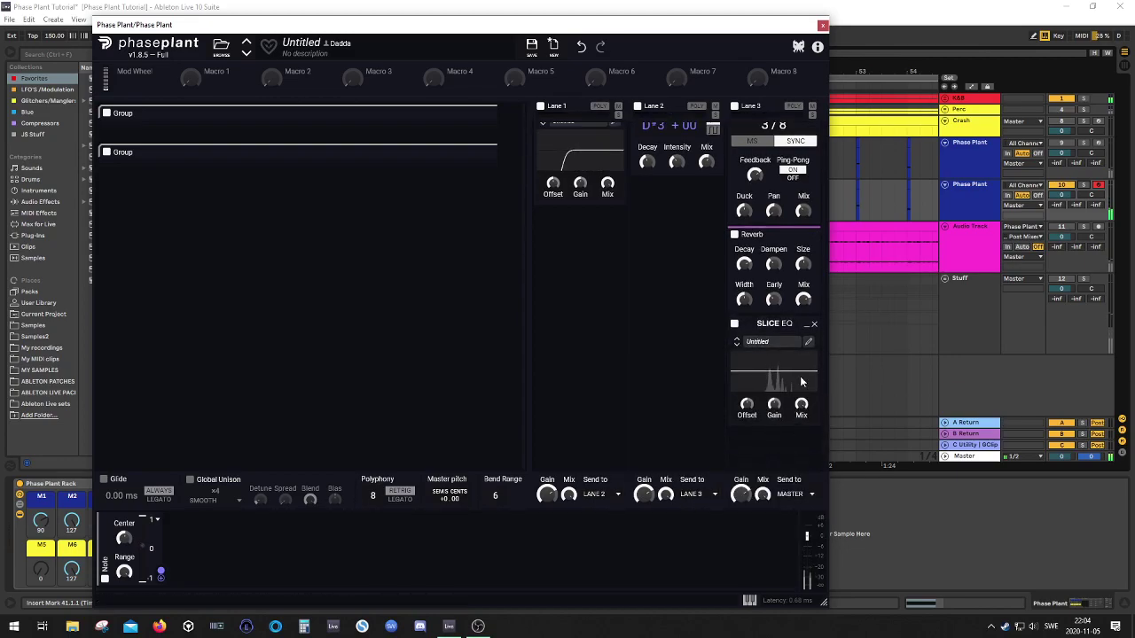
click(810, 343)
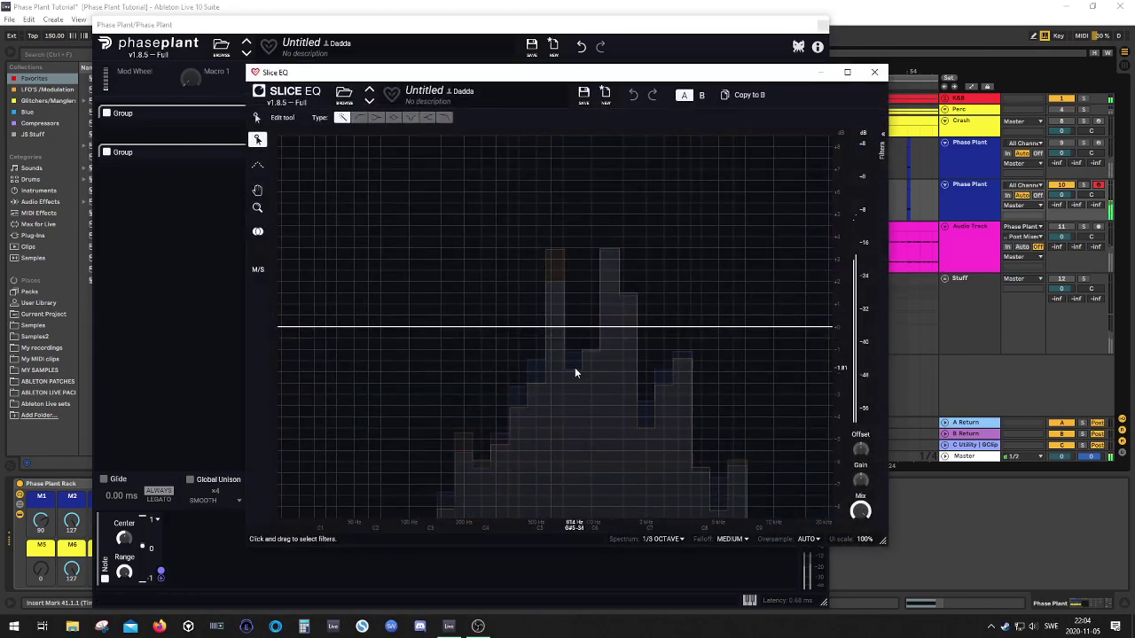
- Shape the lane 3 Slice EQ with a low cut at about 193 Hz and a high-shelf boost around 3 kHz
drag(285, 333, 464, 329)
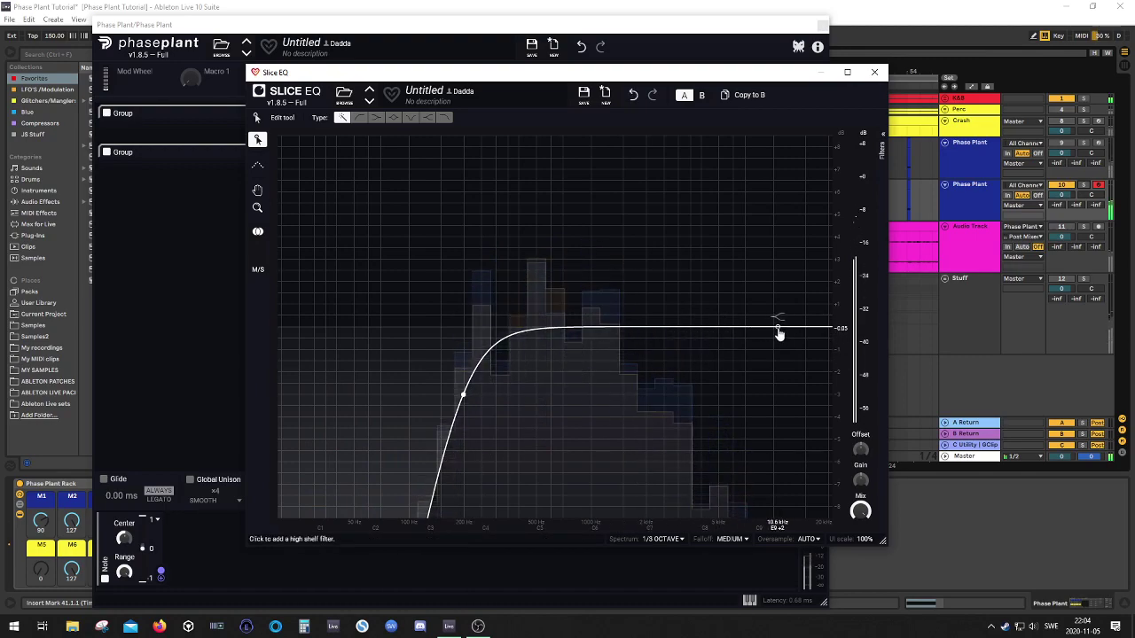
drag(778, 329, 679, 290)
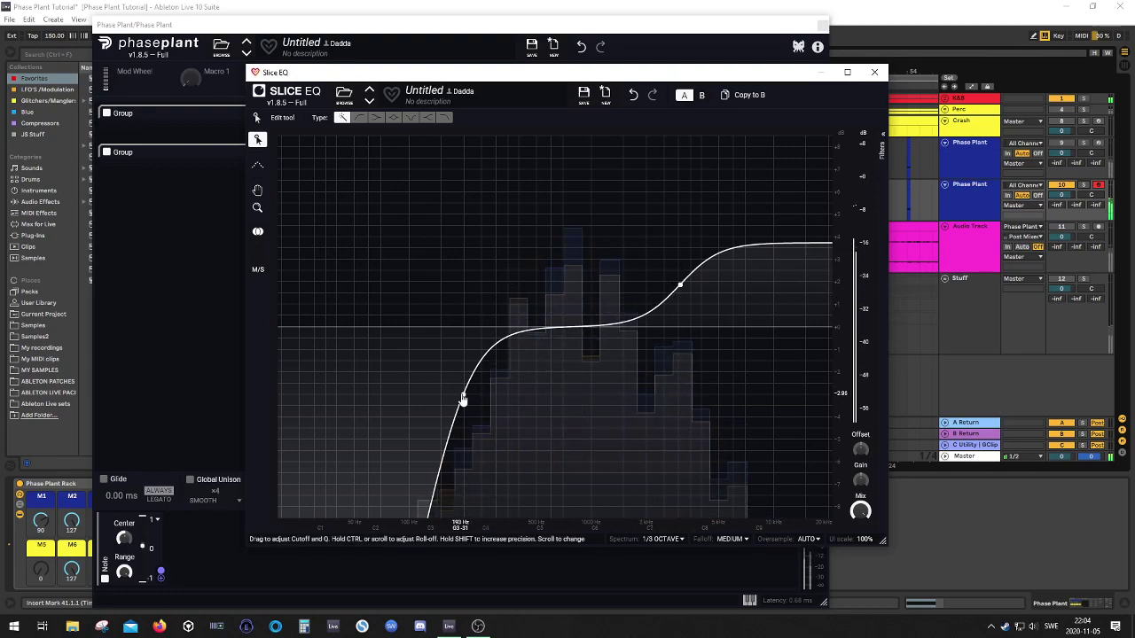
- Lower the lane 3 Slice EQ's low-cut frequency, move its high shelf to about 1.47 kHz, and close its editor
drag(462, 396, 443, 402)
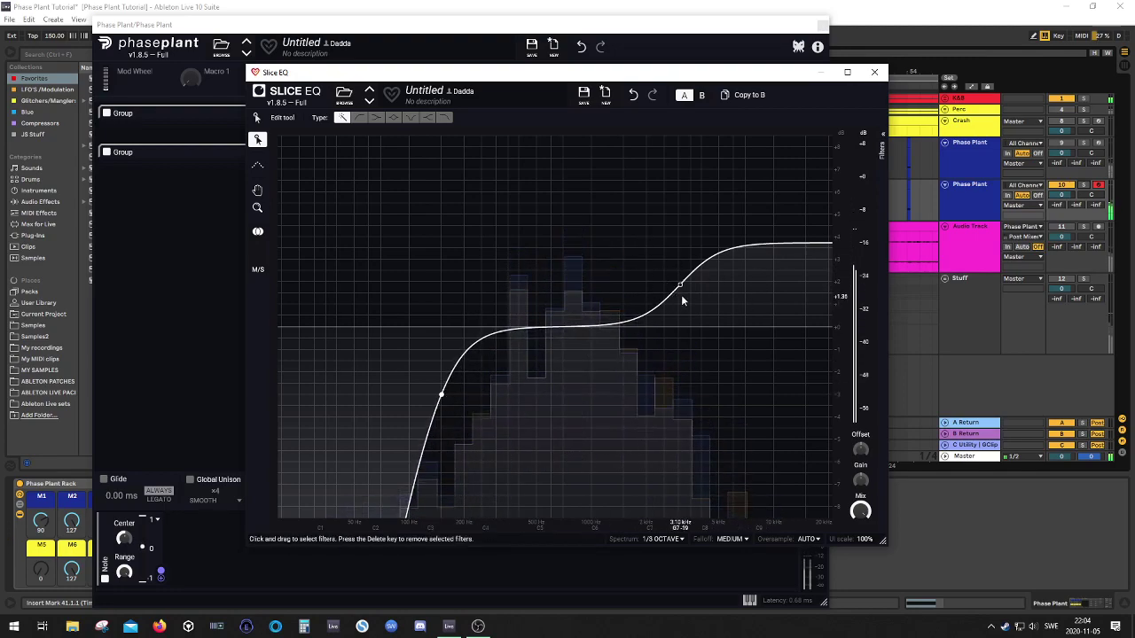
drag(680, 286, 628, 291)
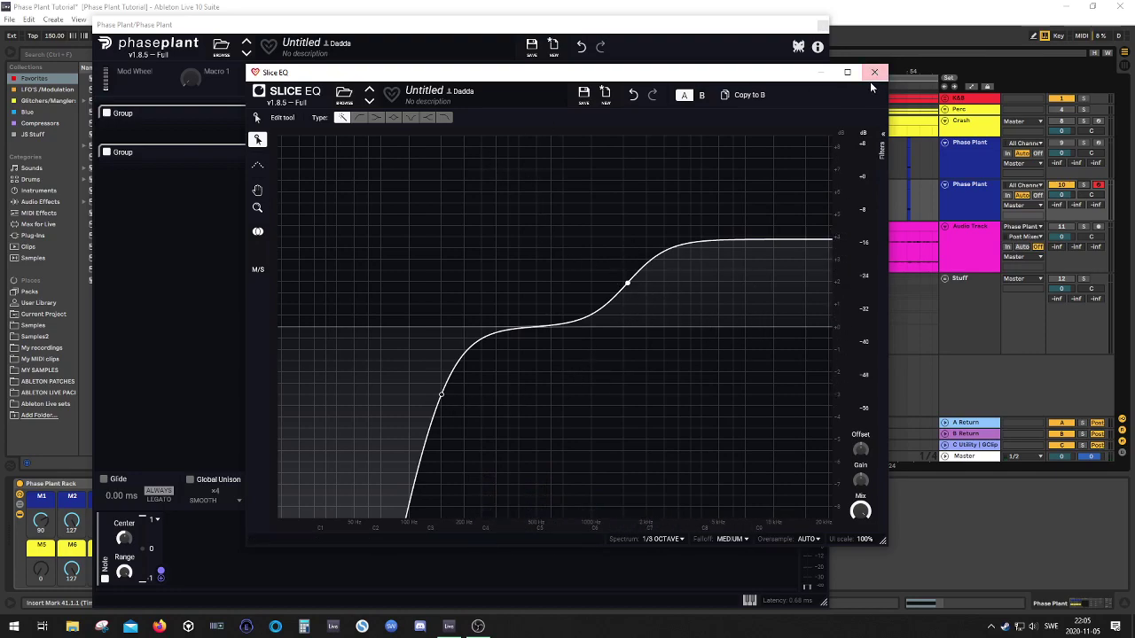
mouse_move(630, 291)
mouse_down()
mouse_move(630, 226)
mouse_move(624, 292)
mouse_up()
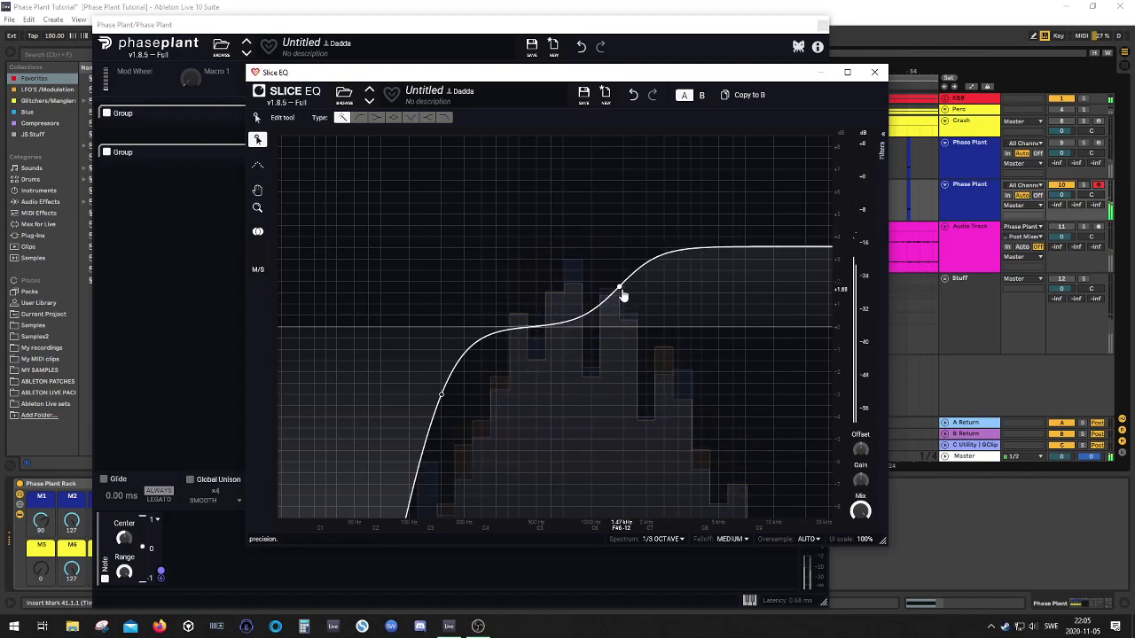
click(875, 72)
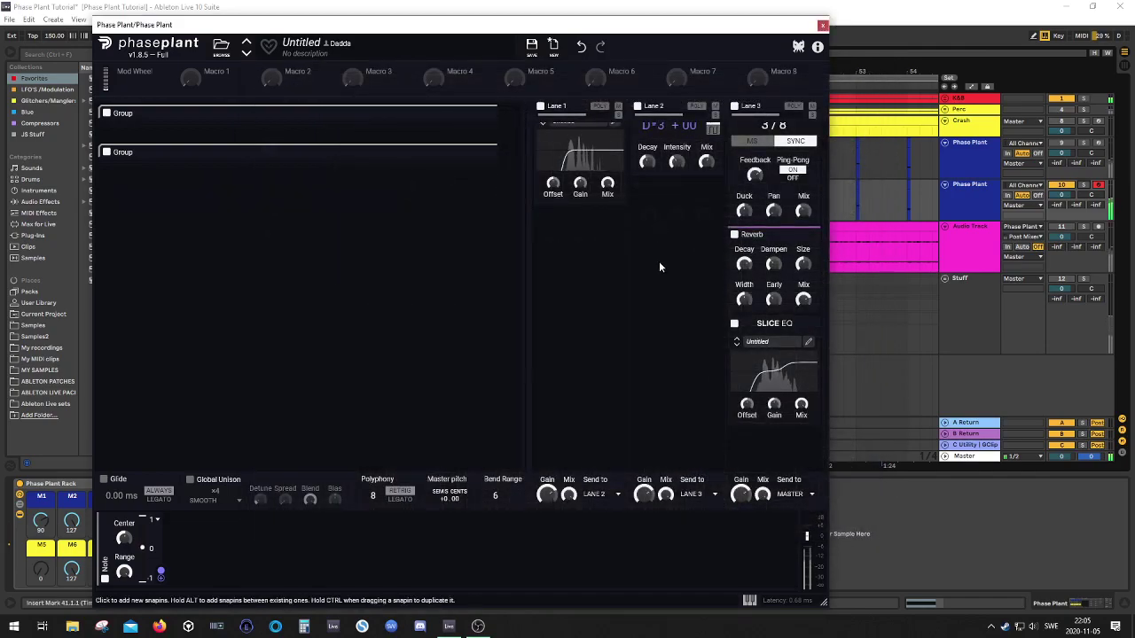
- Adjust the decay and intensity of the lane 2 Resonator during playback
scroll(659, 261, up, 2)
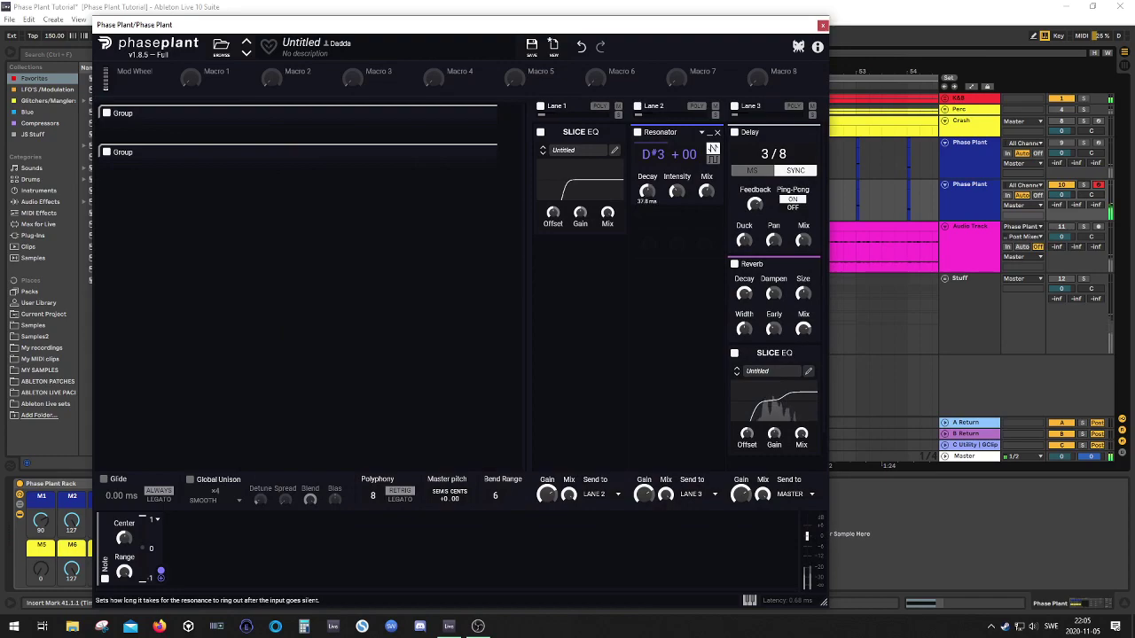
drag(649, 195, 650, 192)
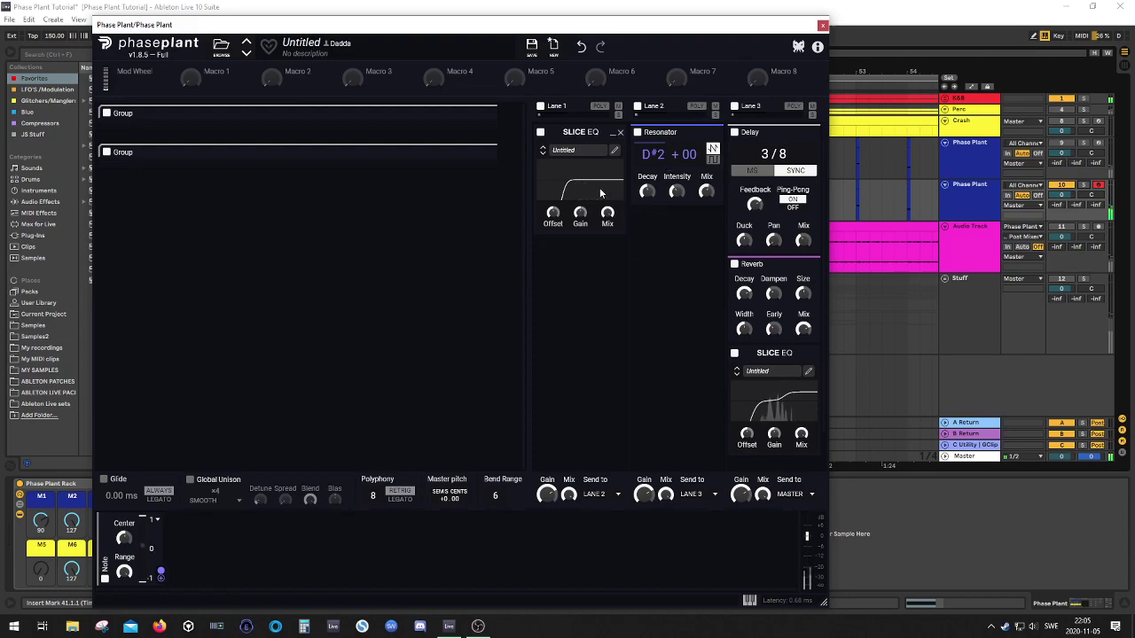
drag(673, 188, 679, 191)
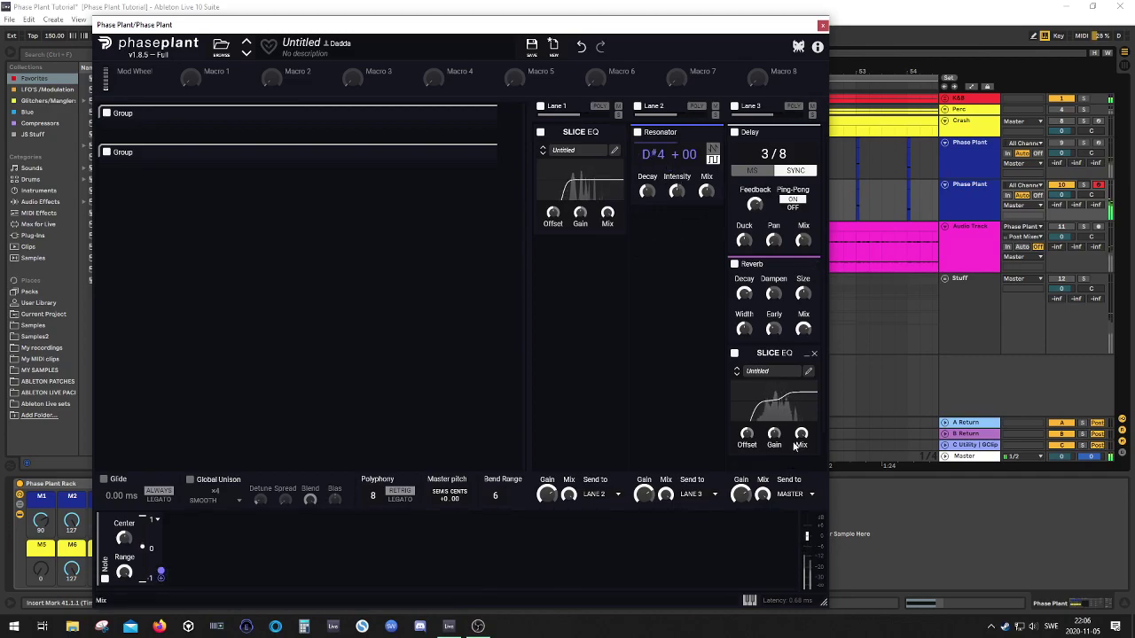
- Reopen the lane 3 Slice EQ, reduce its high-shelf boost to a slight lift, and close the editor
click(808, 374)
drag(625, 295, 620, 317)
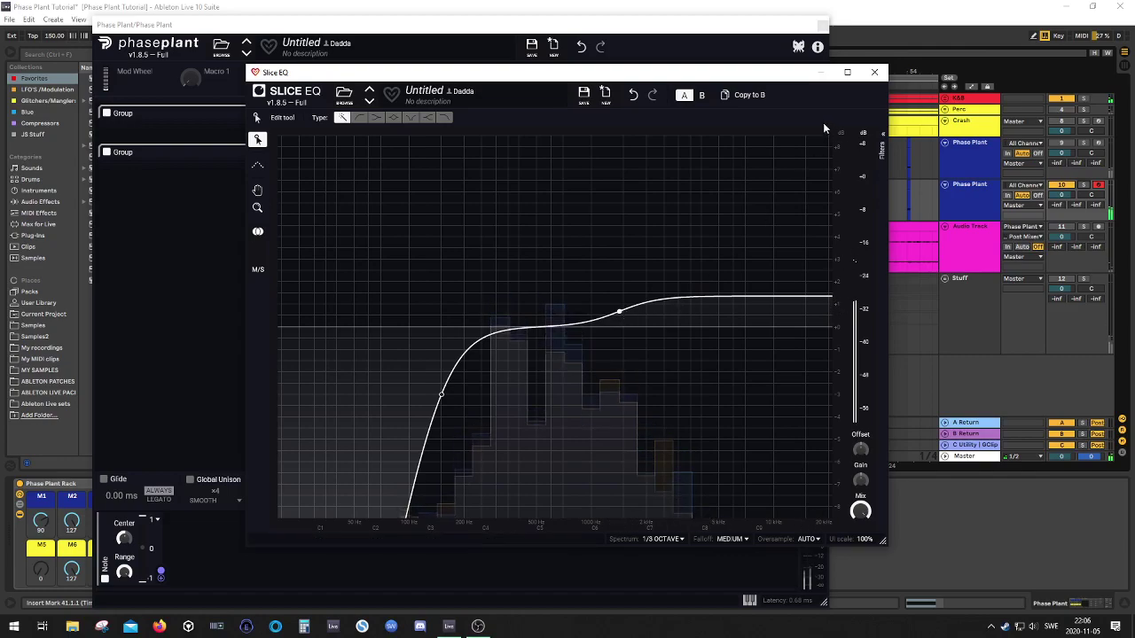
click(873, 73)
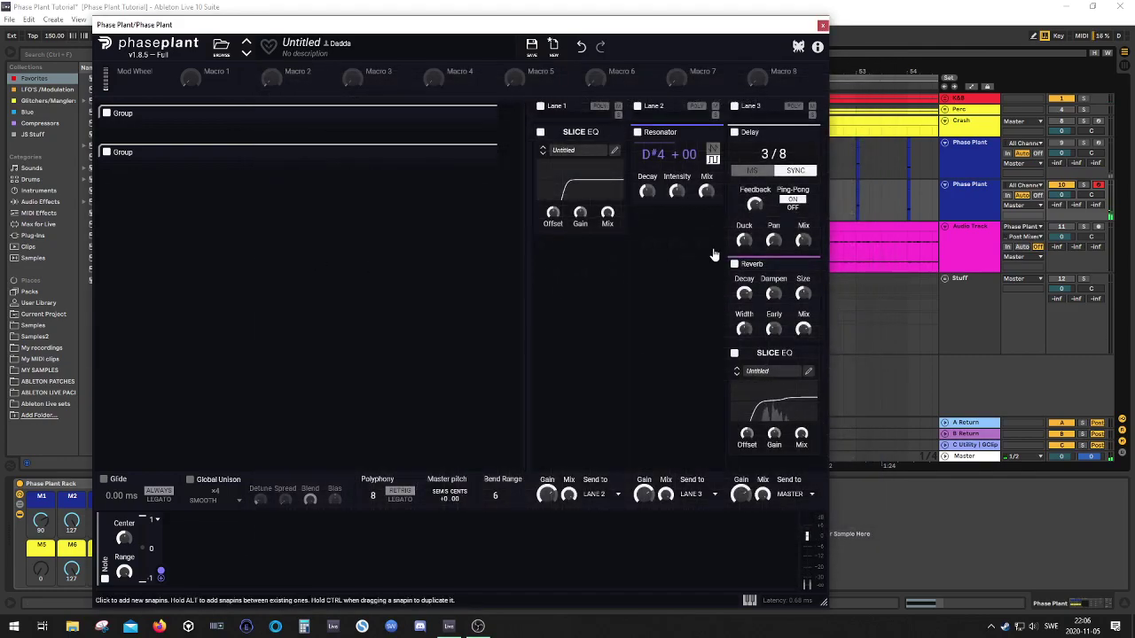
- Collapse the Resonator, Delay, Reverb and both Slice EQ effects in the three lanes
click(709, 133)
click(805, 132)
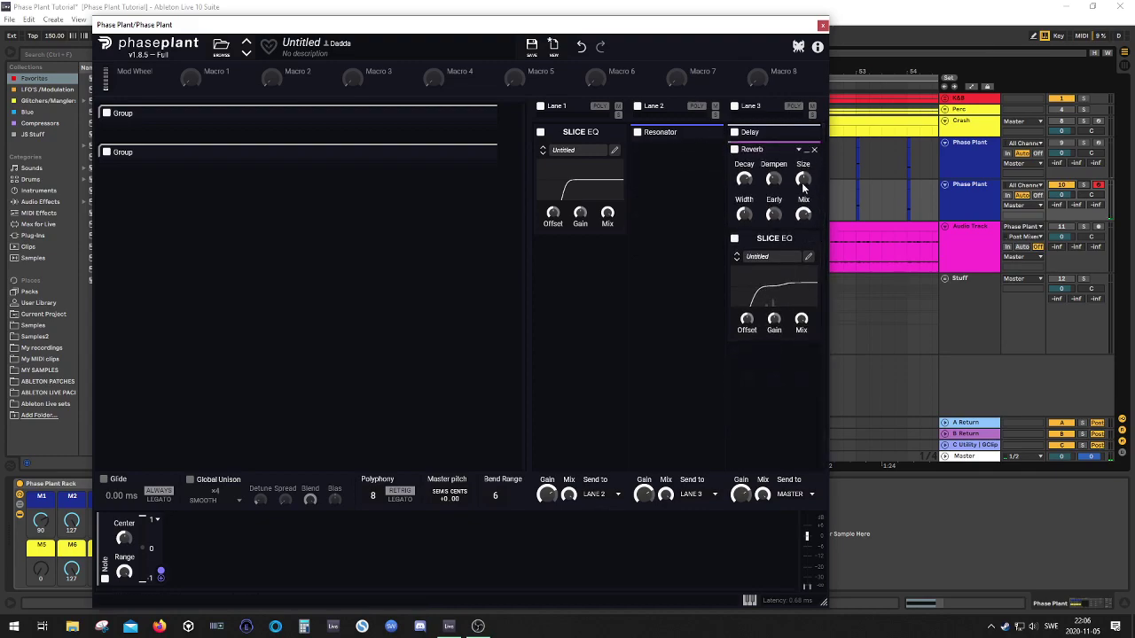
click(806, 149)
click(806, 167)
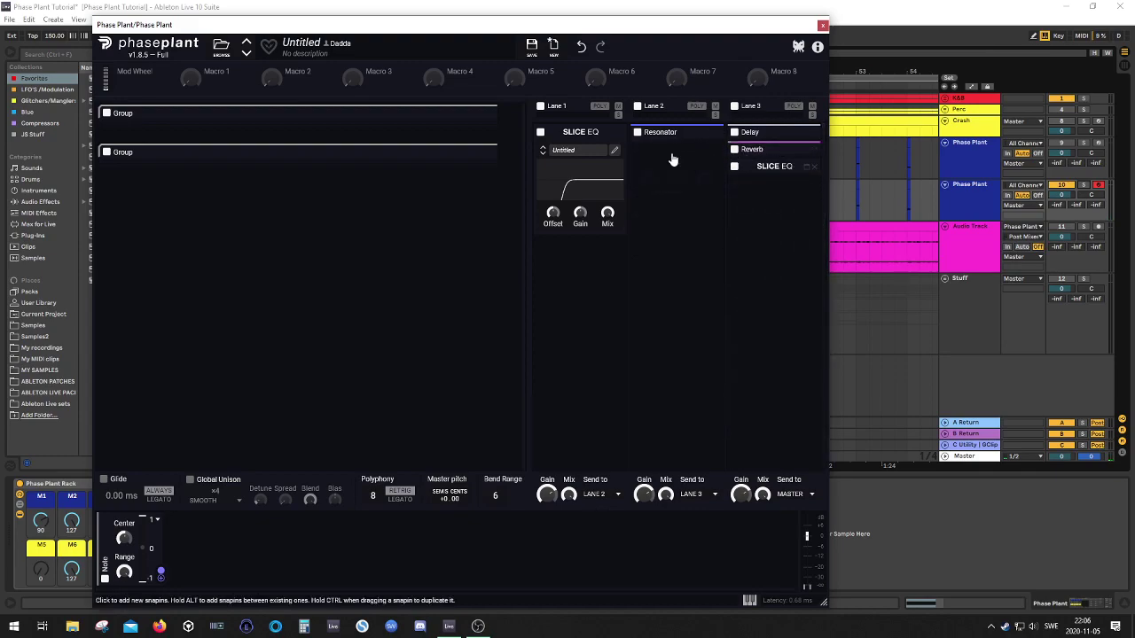
click(612, 132)
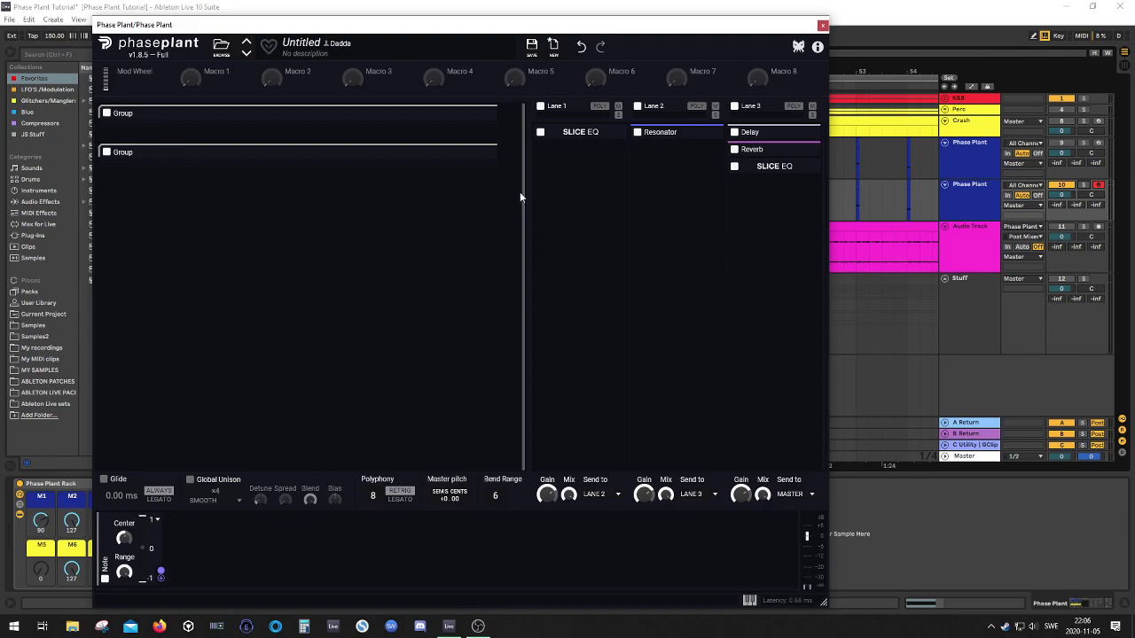
- Reposition the Phase Plant window so it fits fully on screen and show its on-screen keyboard
drag(555, 27, 809, 61)
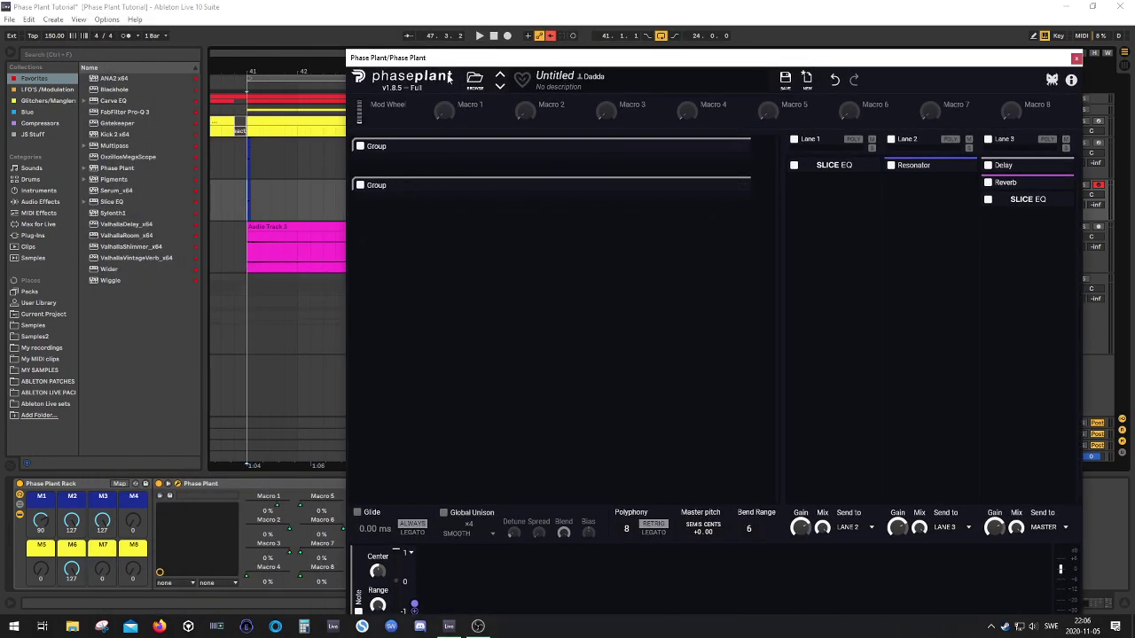
drag(452, 60, 426, 32)
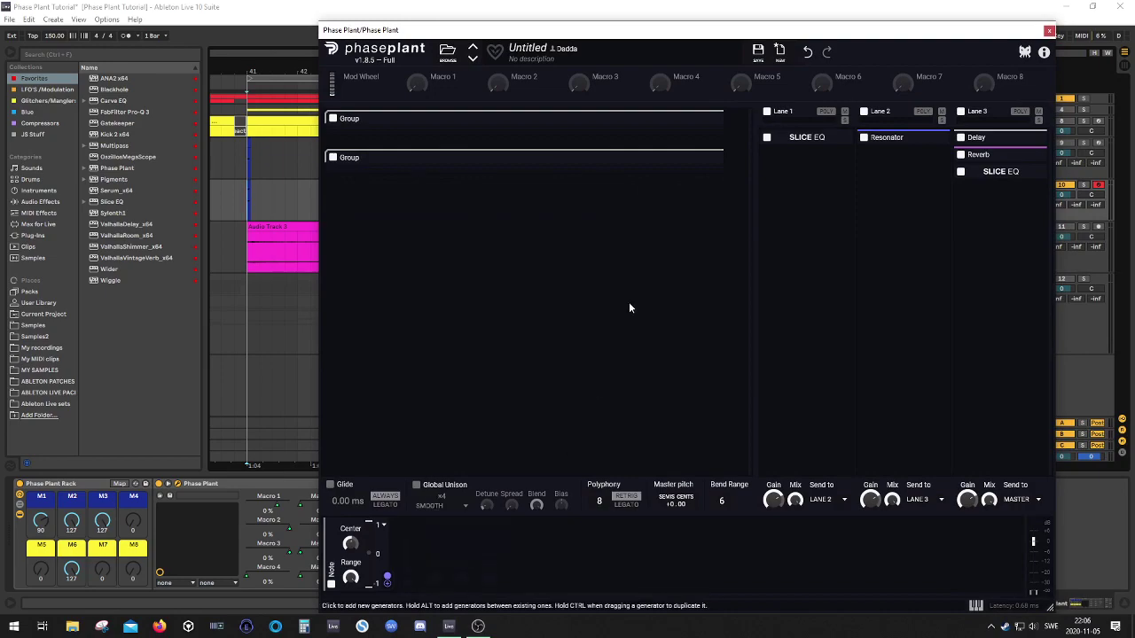
drag(762, 35, 743, 14)
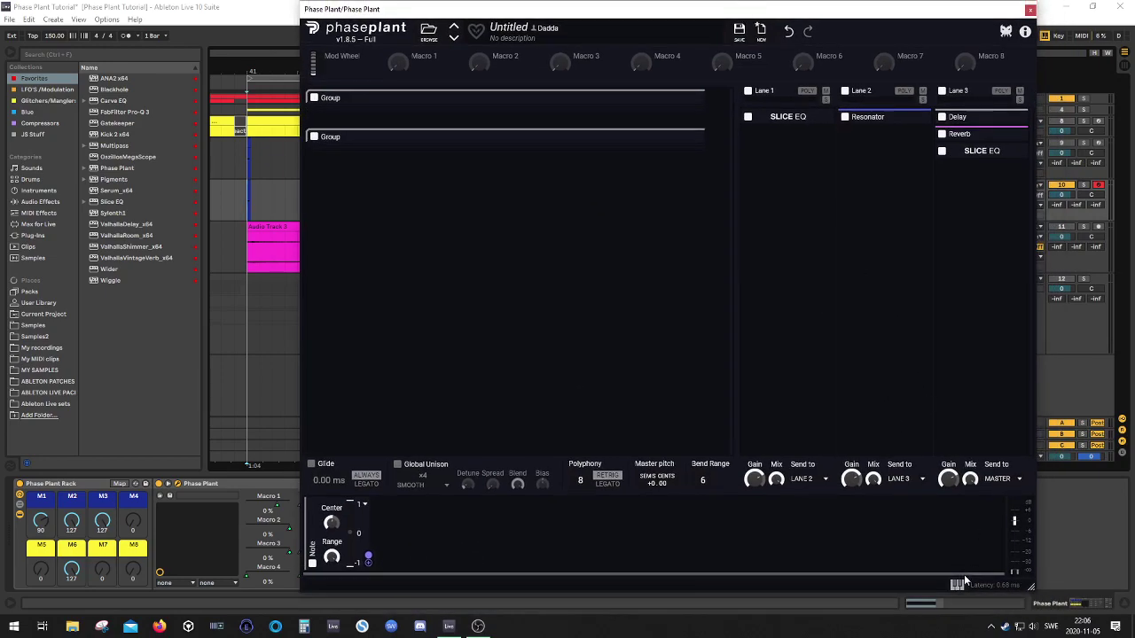
click(957, 585)
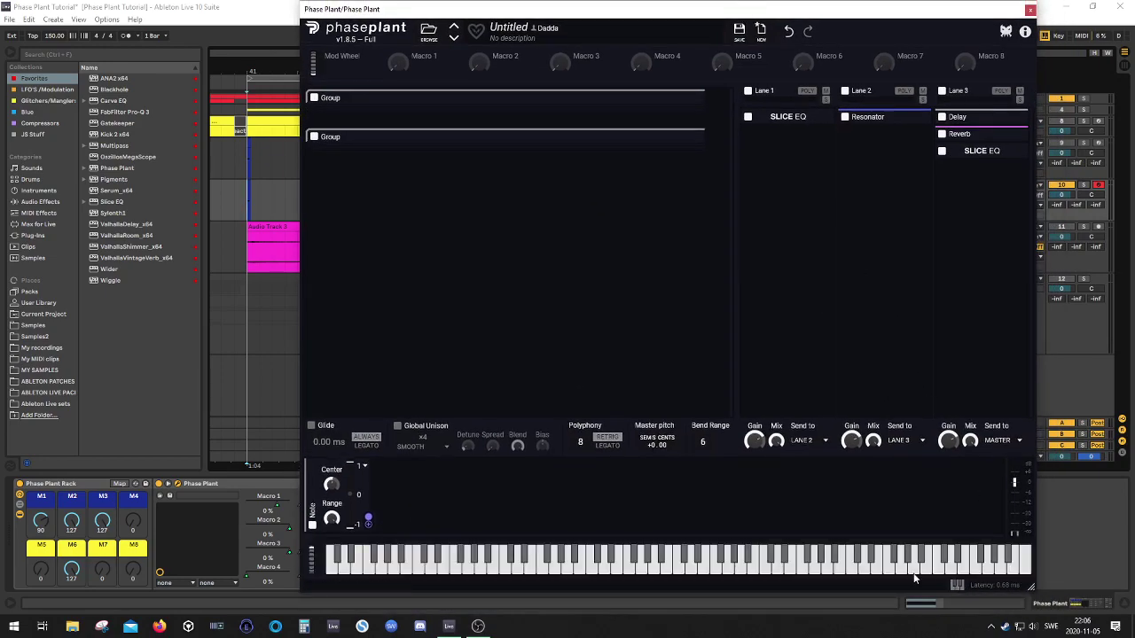
click(957, 587)
click(957, 588)
click(957, 588)
click(956, 588)
click(956, 588)
click(957, 588)
click(956, 586)
click(957, 585)
click(957, 586)
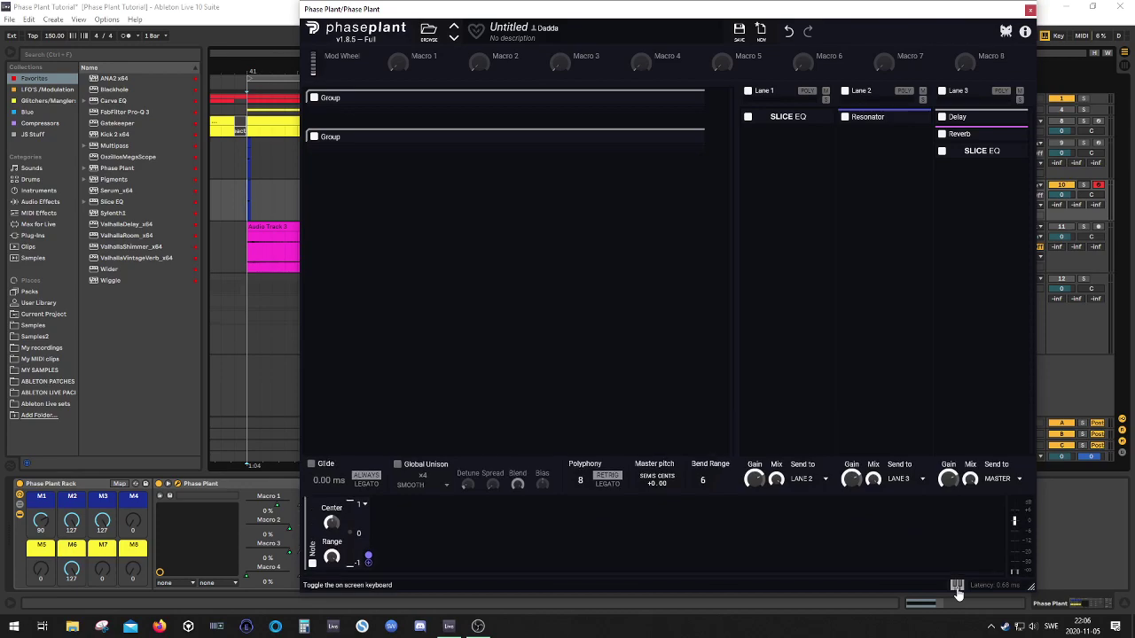
click(956, 587)
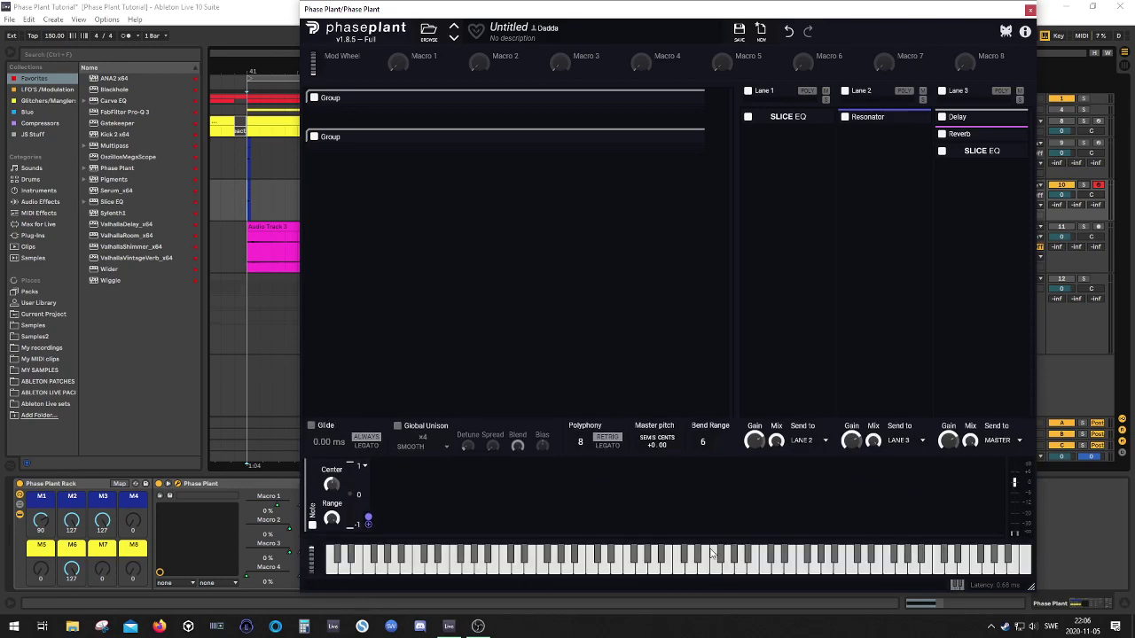
click(574, 570)
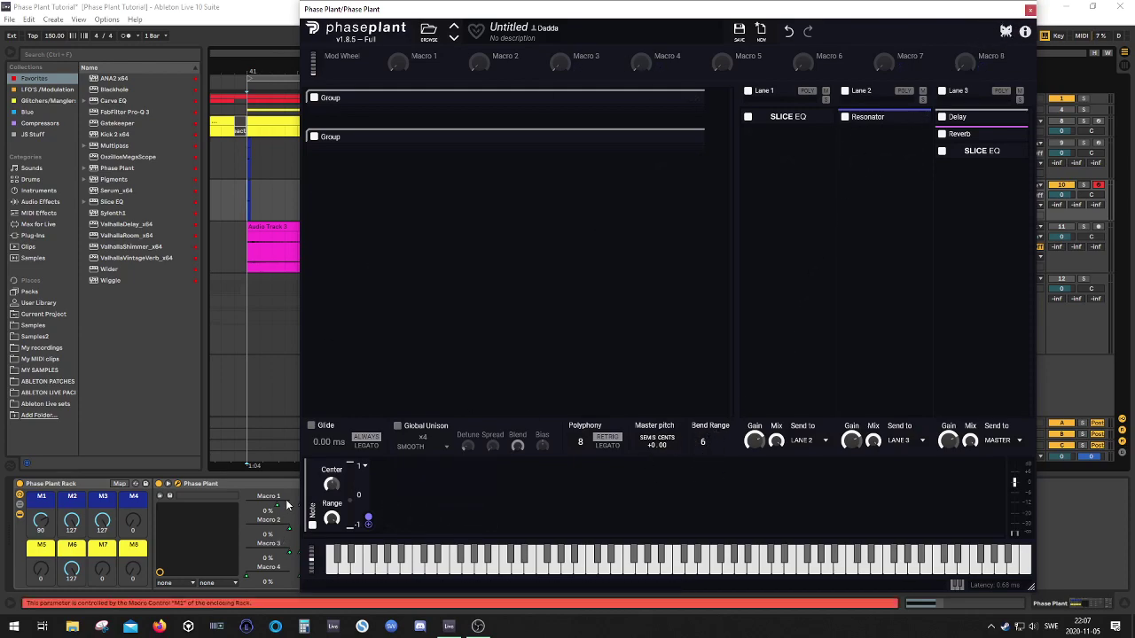
- Examine the mapping options of the Pitch Wheel and Gate parameters in the Ableton rack, moving the Phase Plant window aside and back
drag(441, 15, 576, 15)
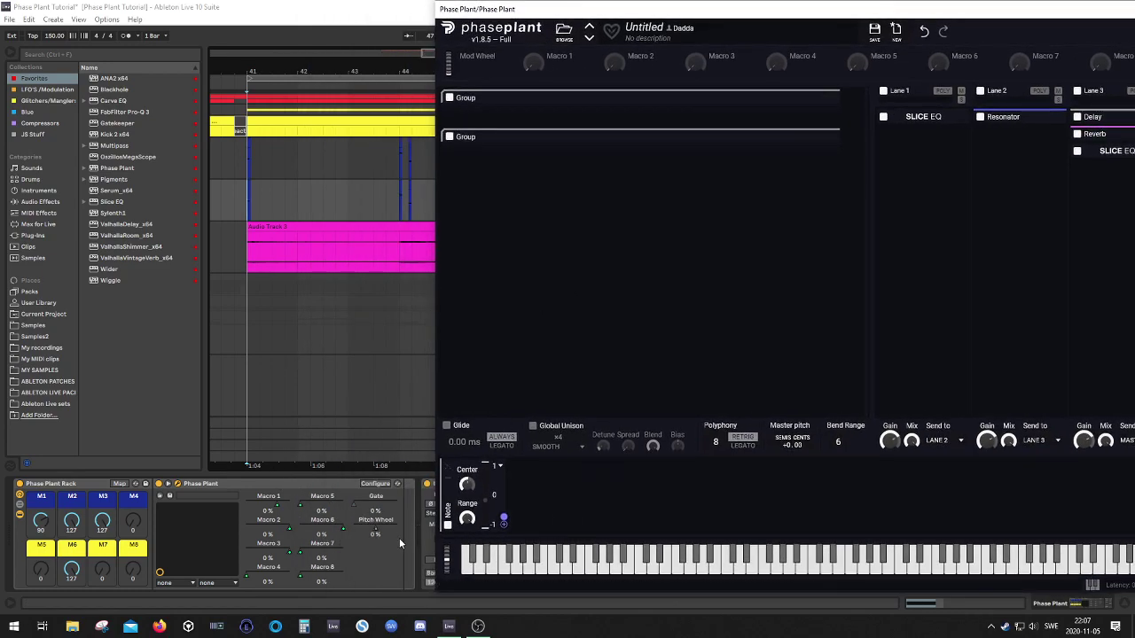
right_click(374, 529)
click(422, 415)
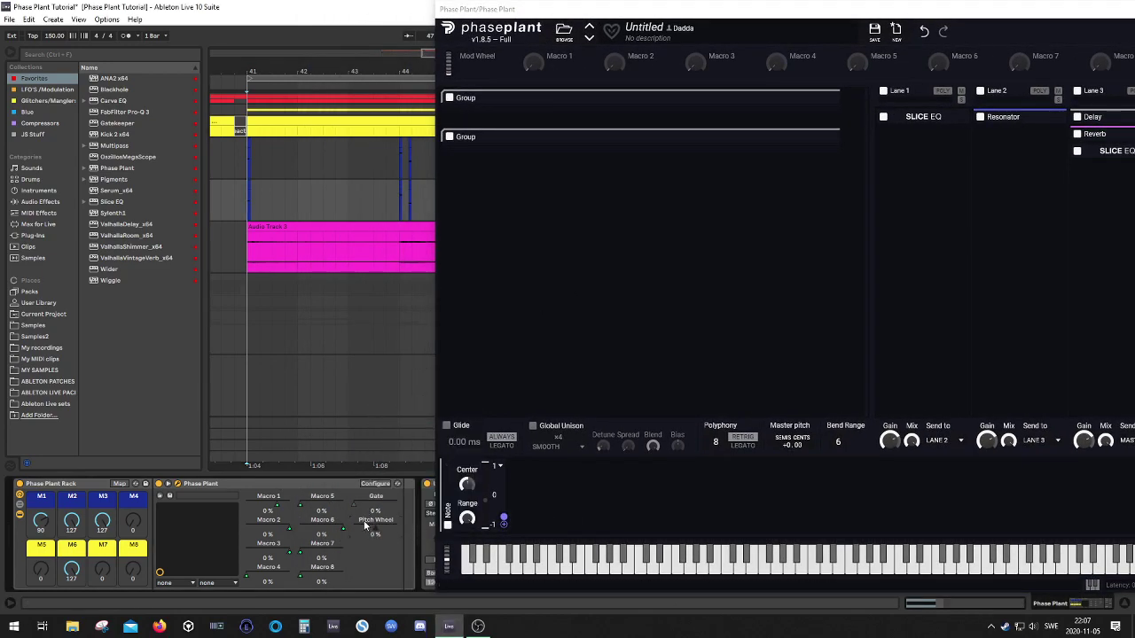
right_click(363, 502)
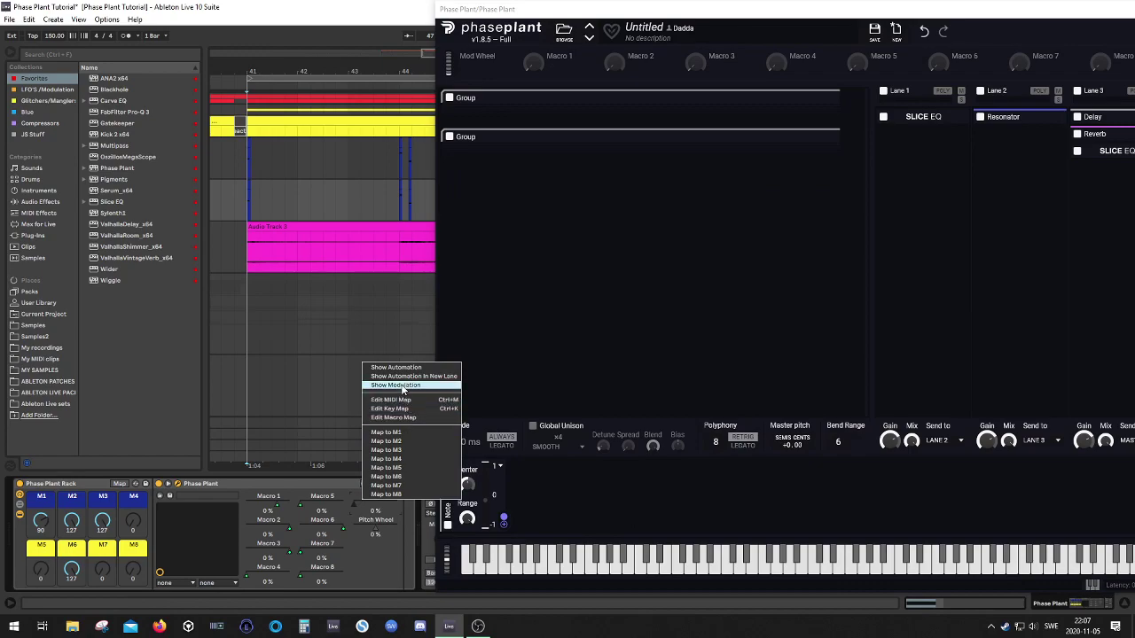
click(396, 459)
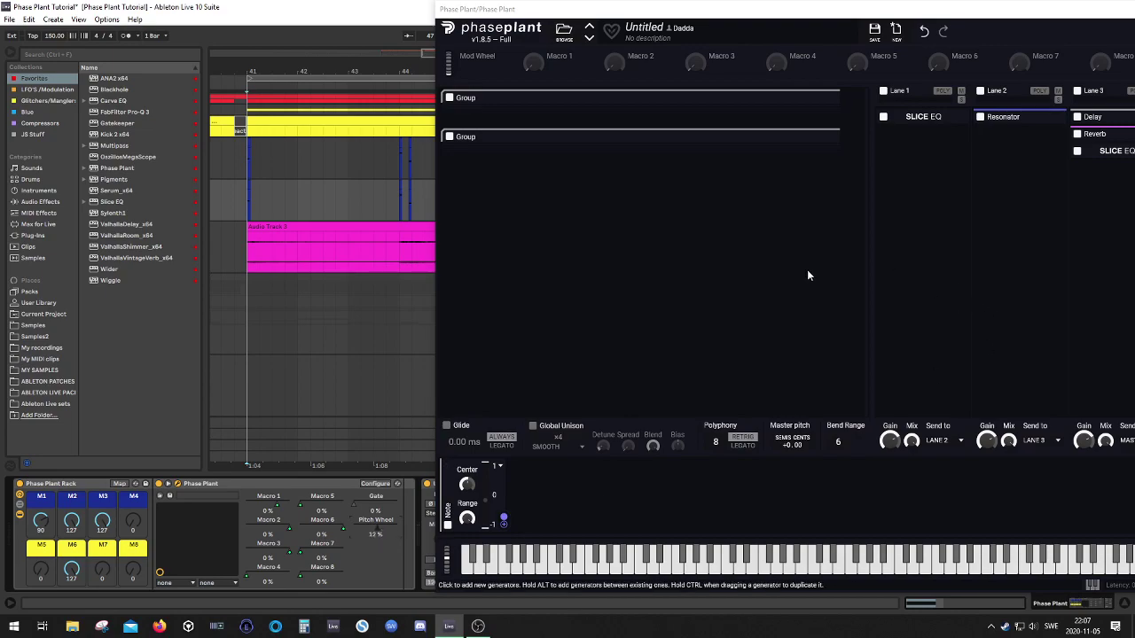
drag(684, 10, 542, 13)
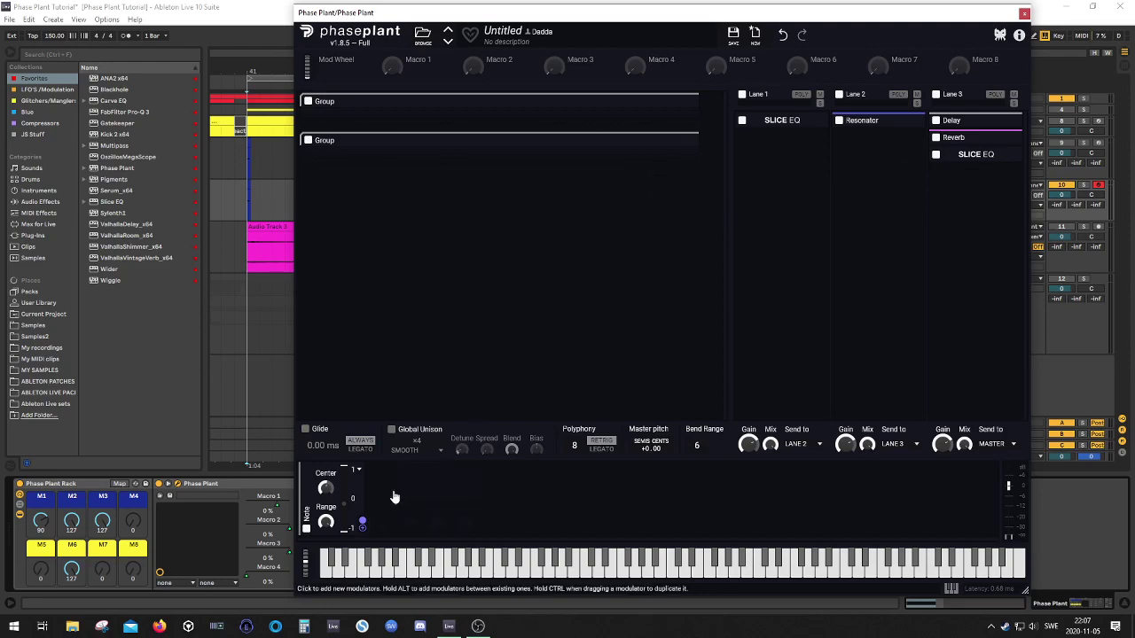
- Add a Trance Gate after the Slice EQ in lane 3, select its pattern 3 during playback, and turn its mix down
click(955, 186)
click(953, 180)
click(951, 189)
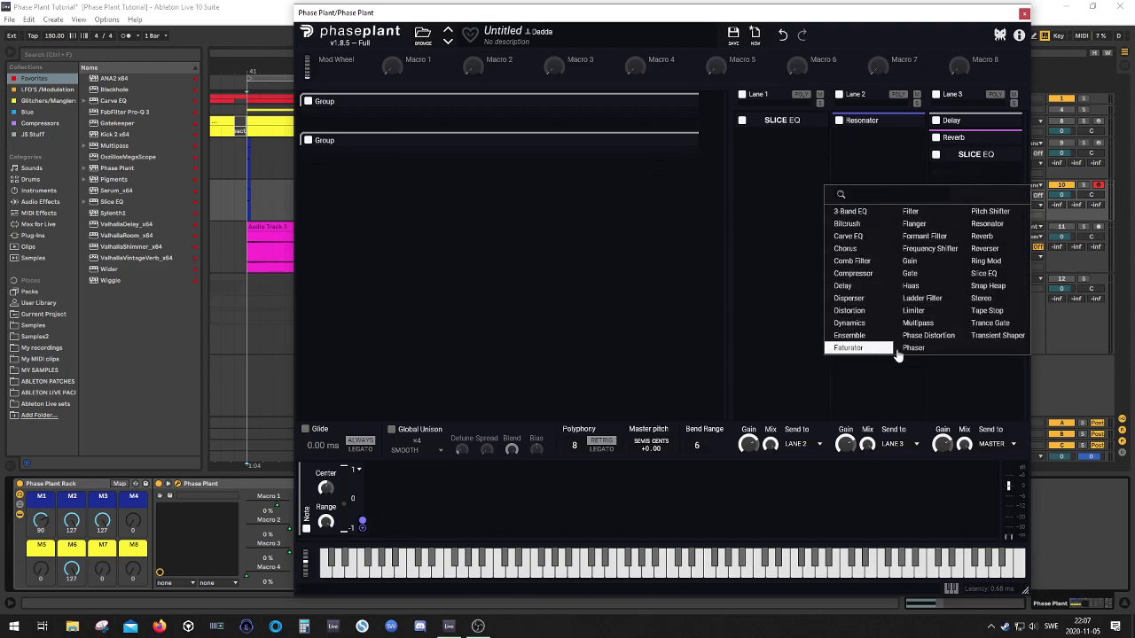
click(992, 324)
key(space)
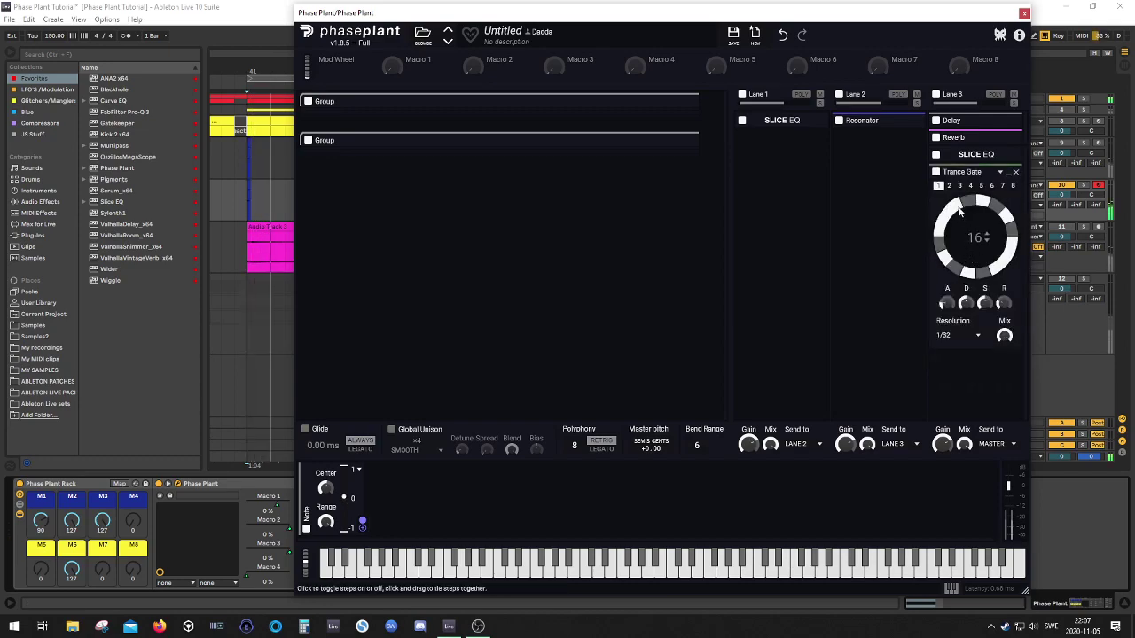
click(959, 185)
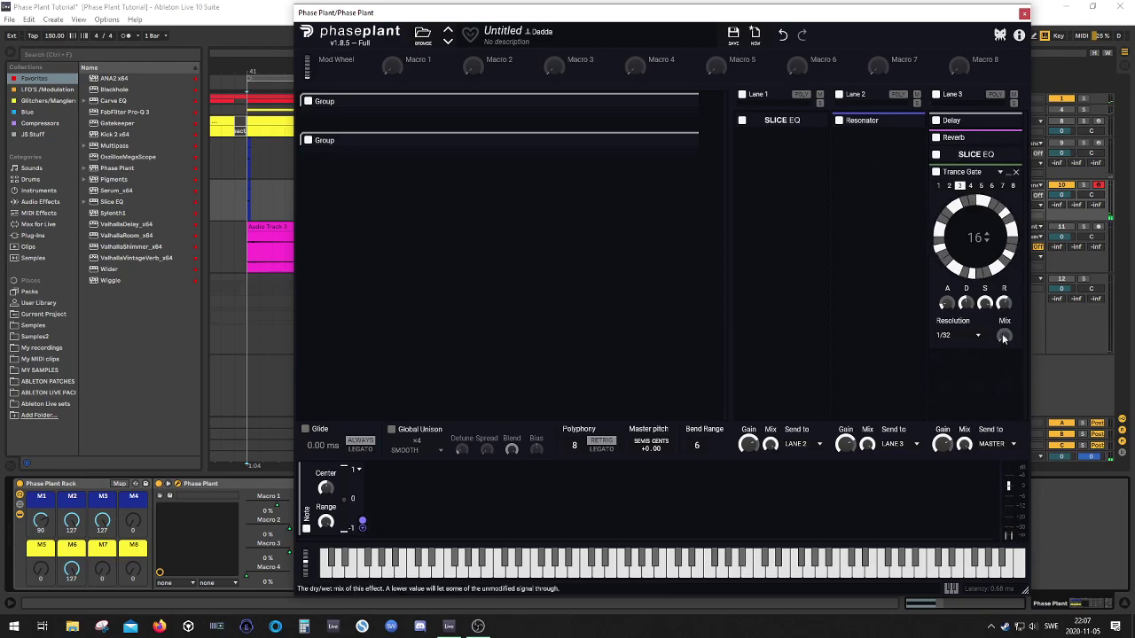
- Assign Macro 1 to modulate the Trance Gate's mix and rename the macro Gate
click(409, 70)
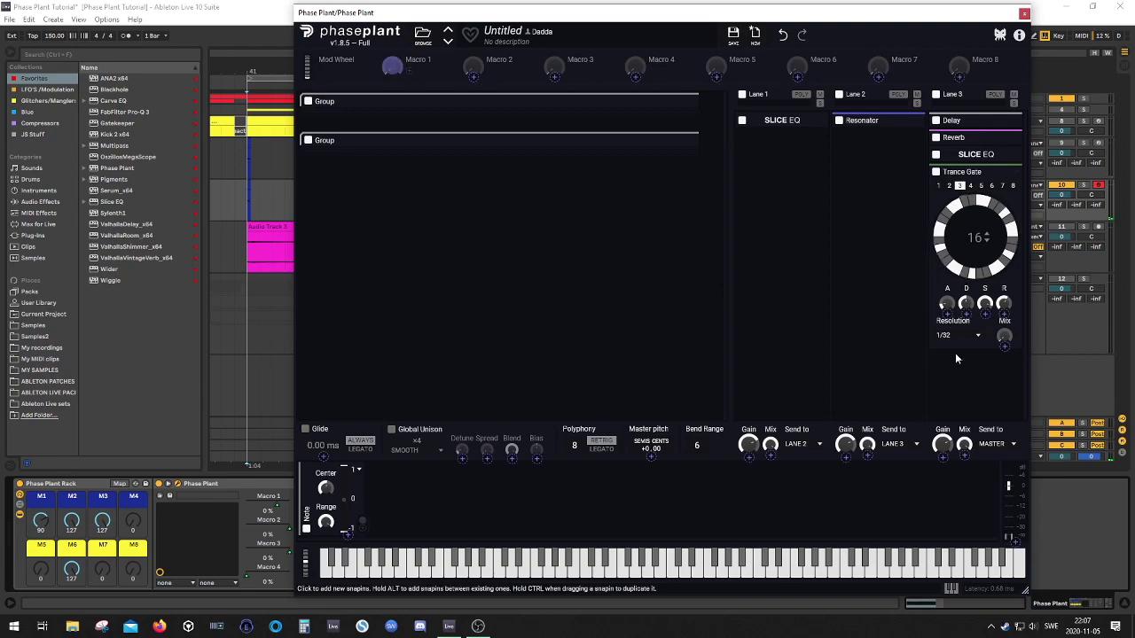
click(1005, 345)
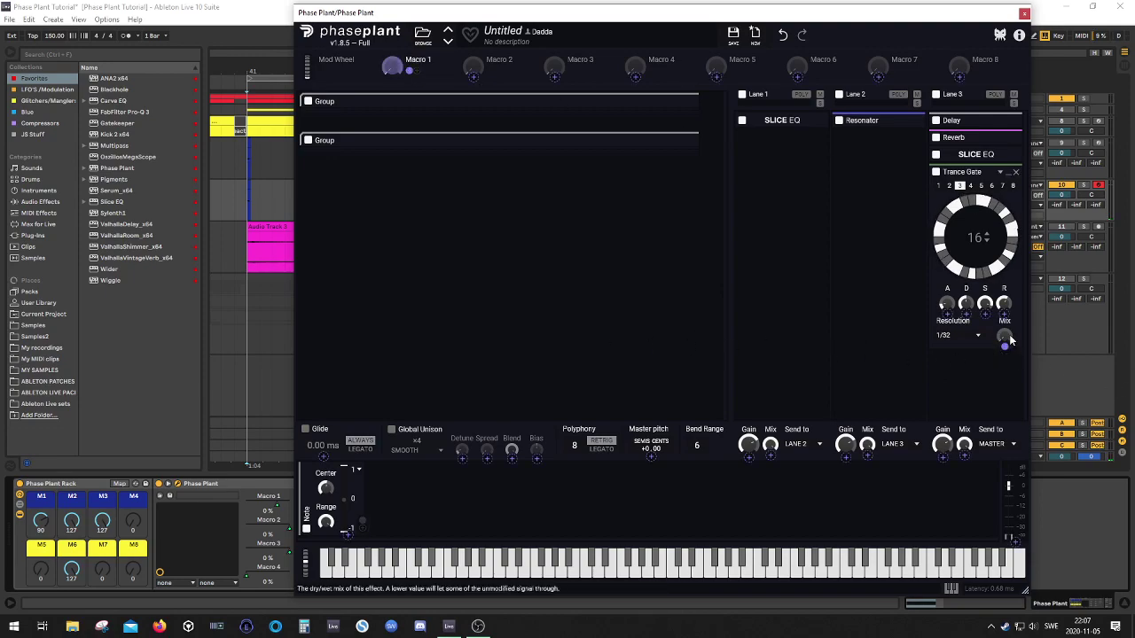
click(813, 294)
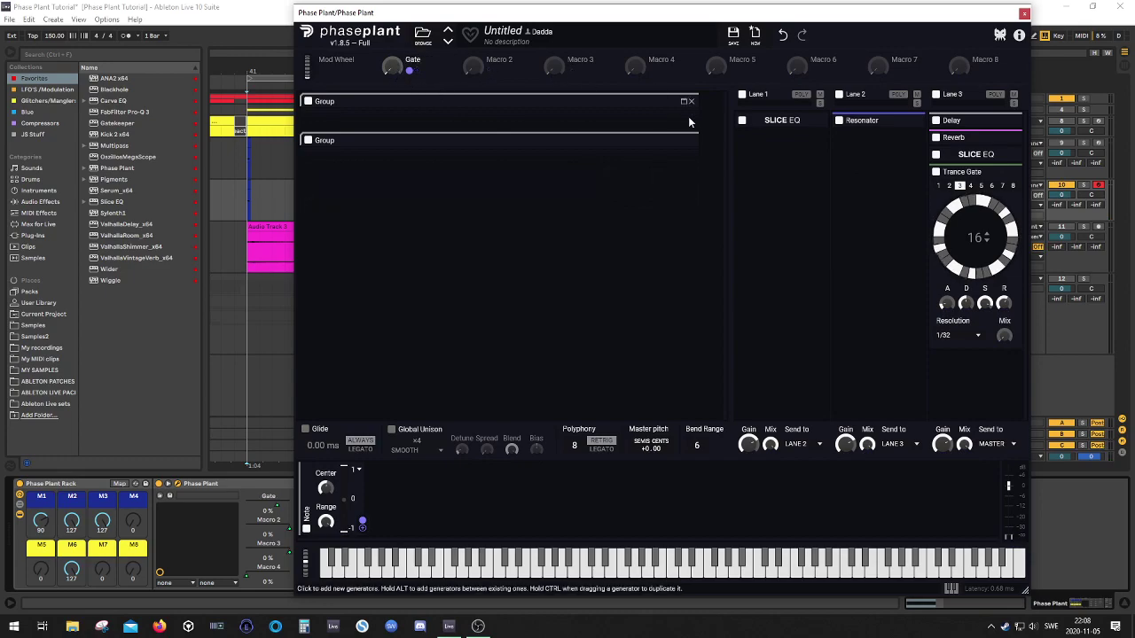
- Expand the lane 3 Reverb, assign Macro 2 to its mix, rename the macro Reverb, and set it to 100%
click(1006, 140)
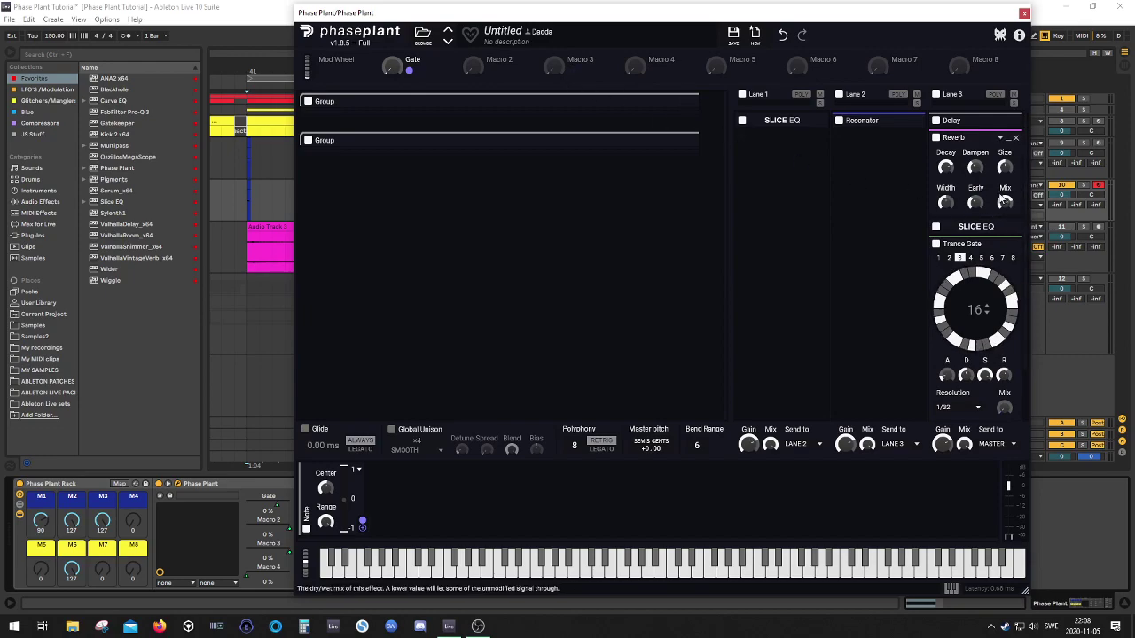
drag(409, 70, 489, 71)
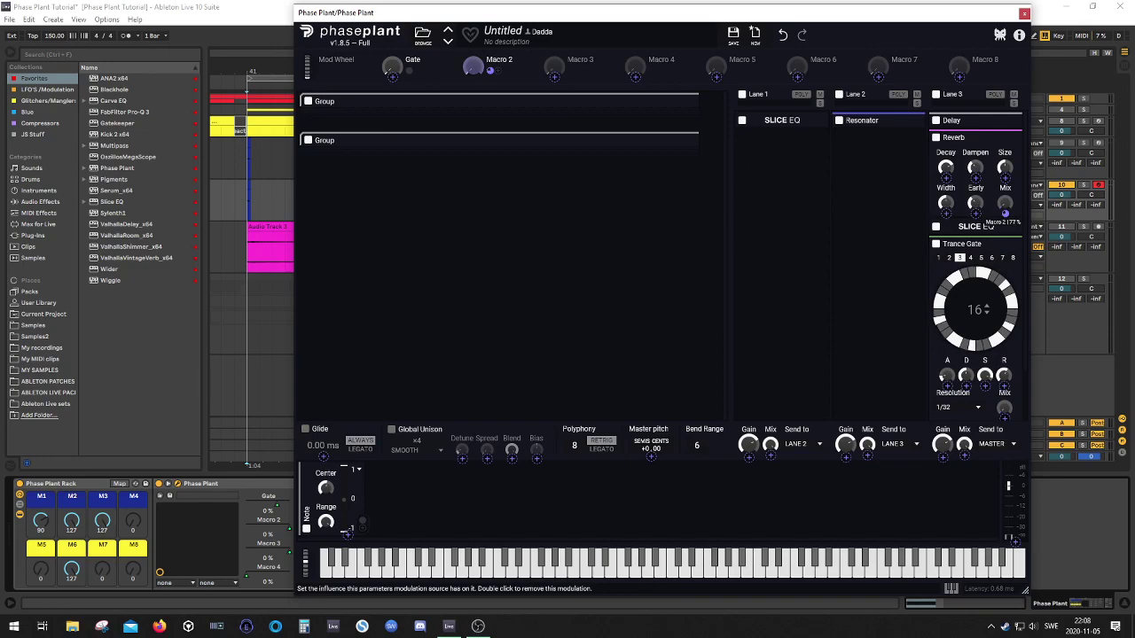
click(498, 70)
drag(473, 67, 473, 27)
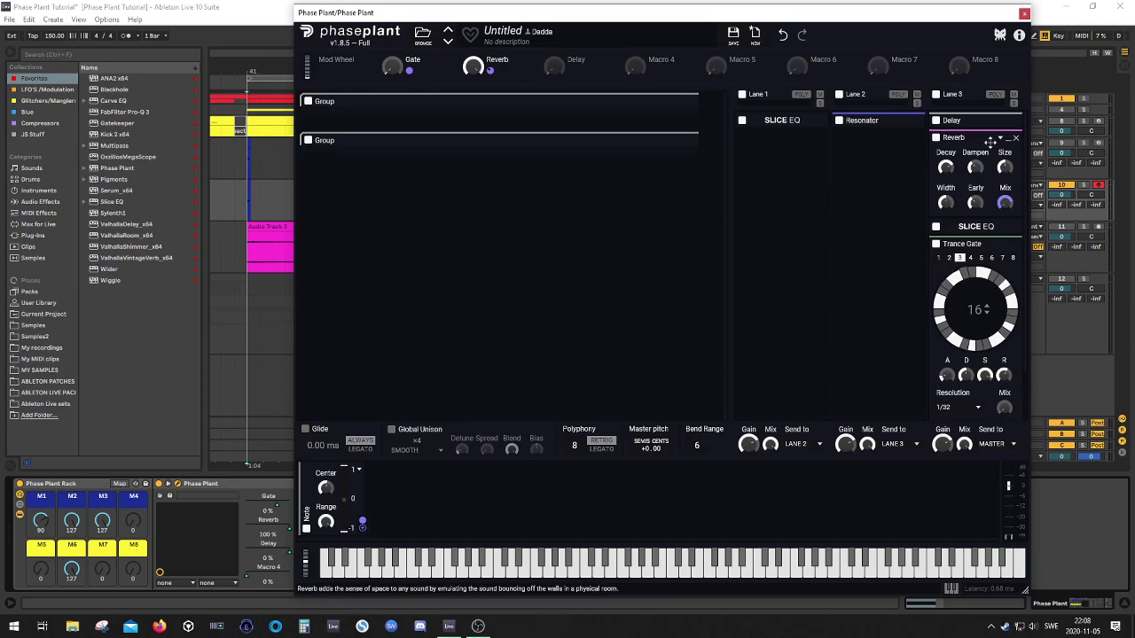
- Expand the lane 3 Delay, assign the Delay macro to its mix, and turn that macro up
click(1000, 120)
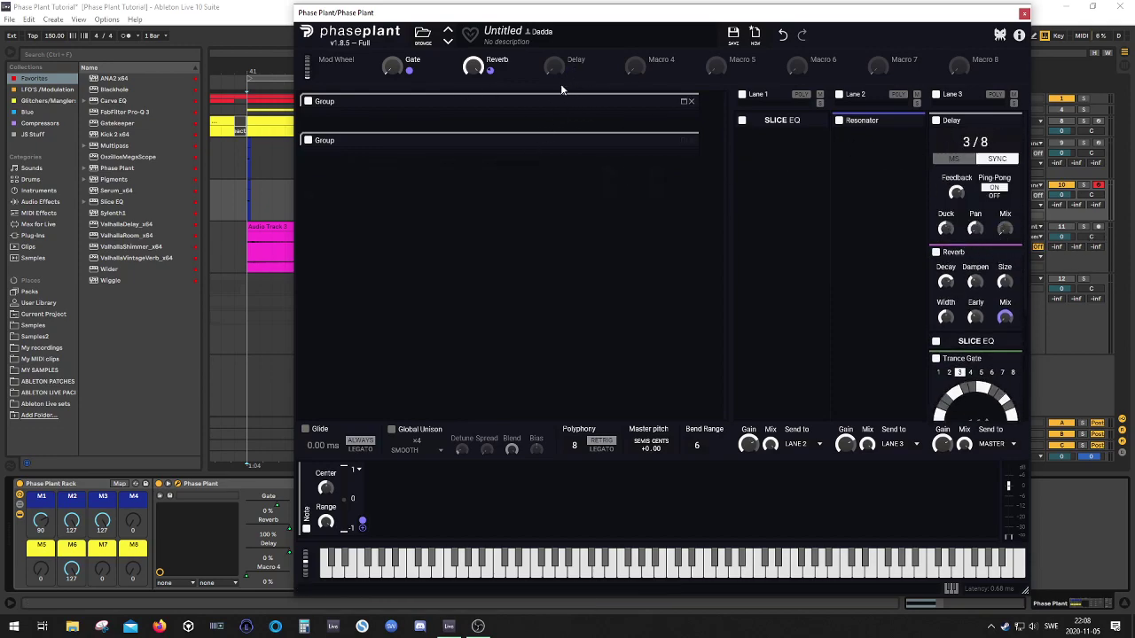
click(571, 71)
drag(1006, 240, 1005, 236)
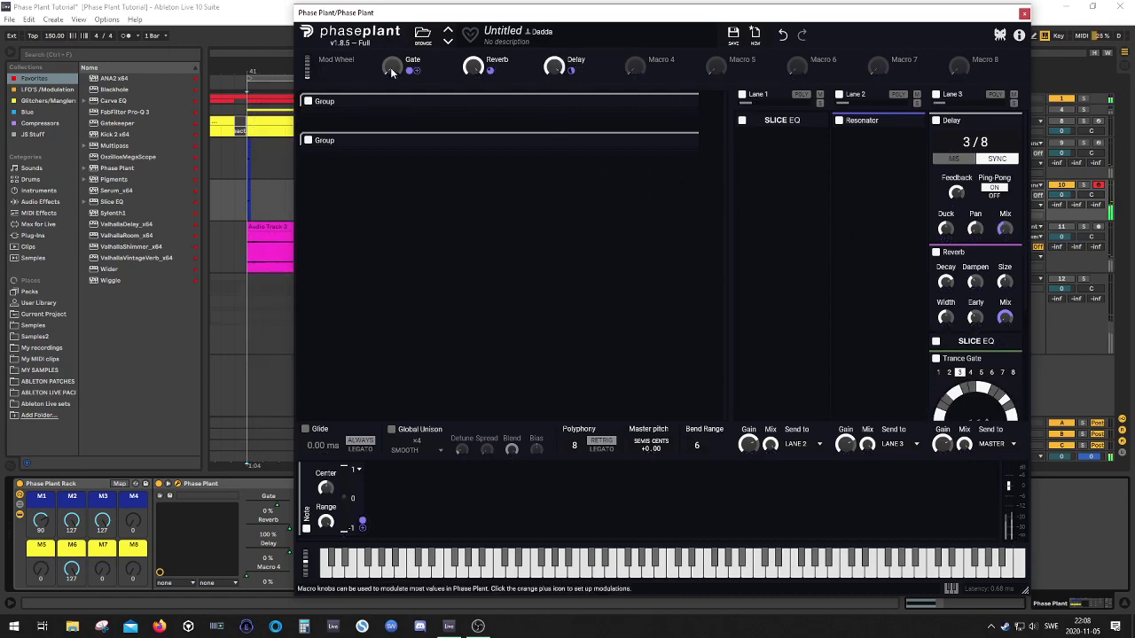
- Collapse the Trance Gate, Reverb and Delay modules in lane 3, and close the Phase Plant window
scroll(879, 289, down, 3)
scroll(923, 293, up, 3)
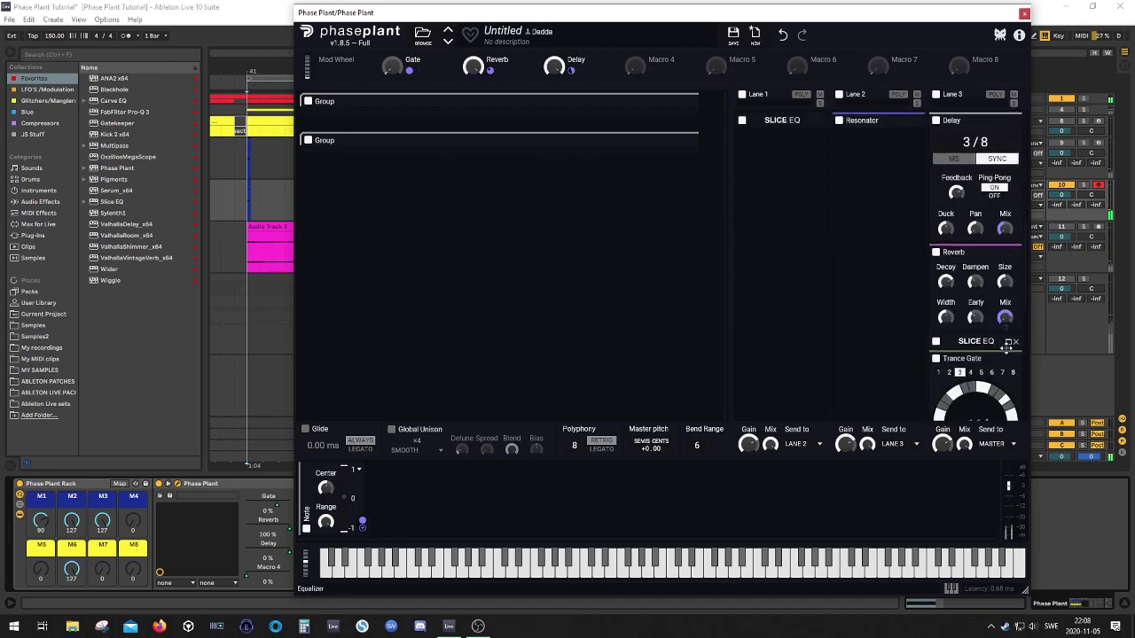
click(1010, 361)
click(1010, 254)
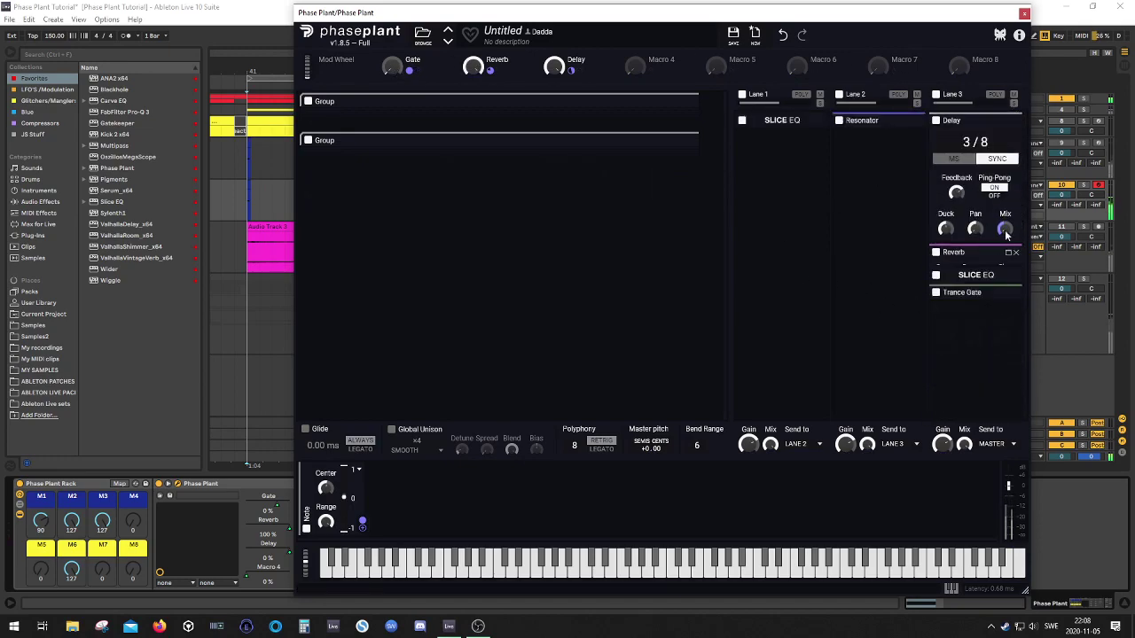
click(1009, 122)
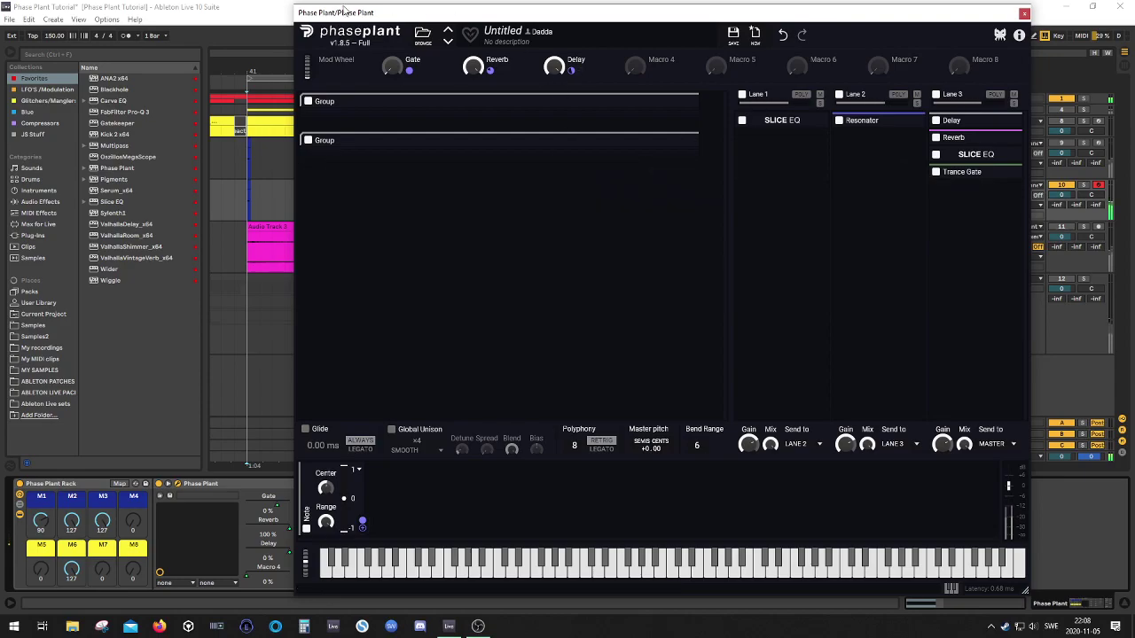
drag(497, 15, 376, 44)
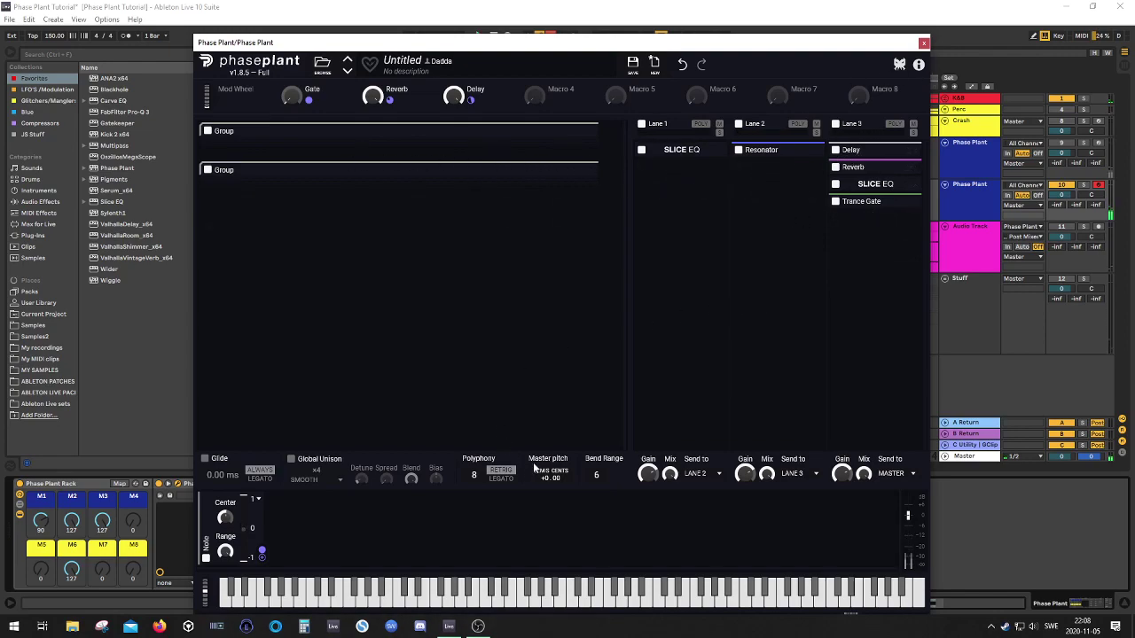
click(922, 43)
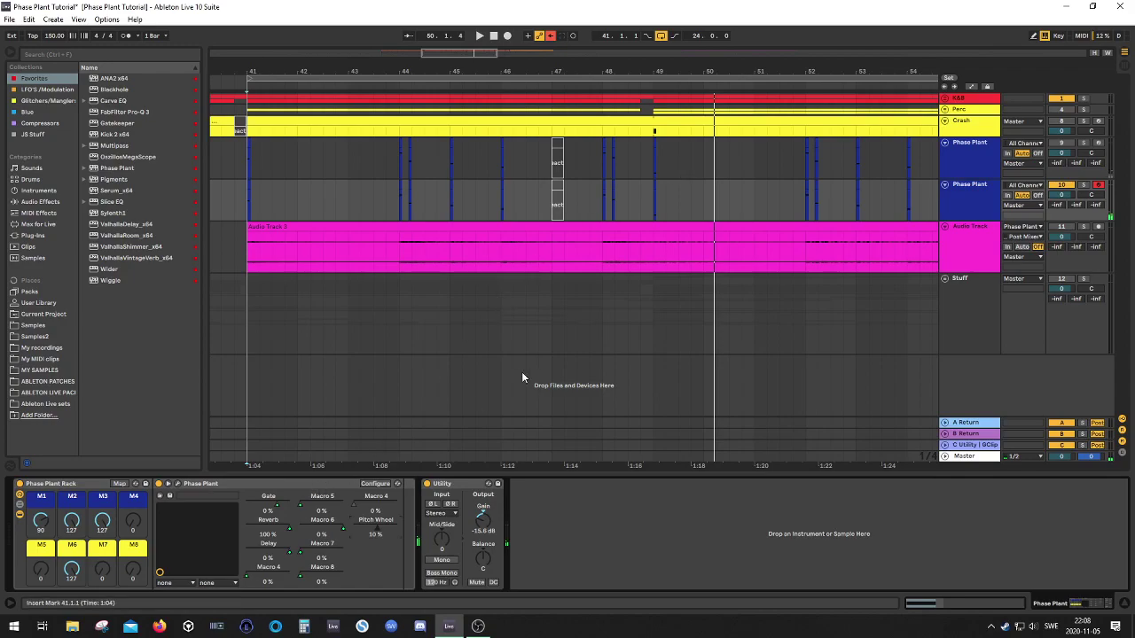
- Show the arrangement's automation lanes and display the Pitch Wheel parameter on the second Phase Plant track
click(298, 197)
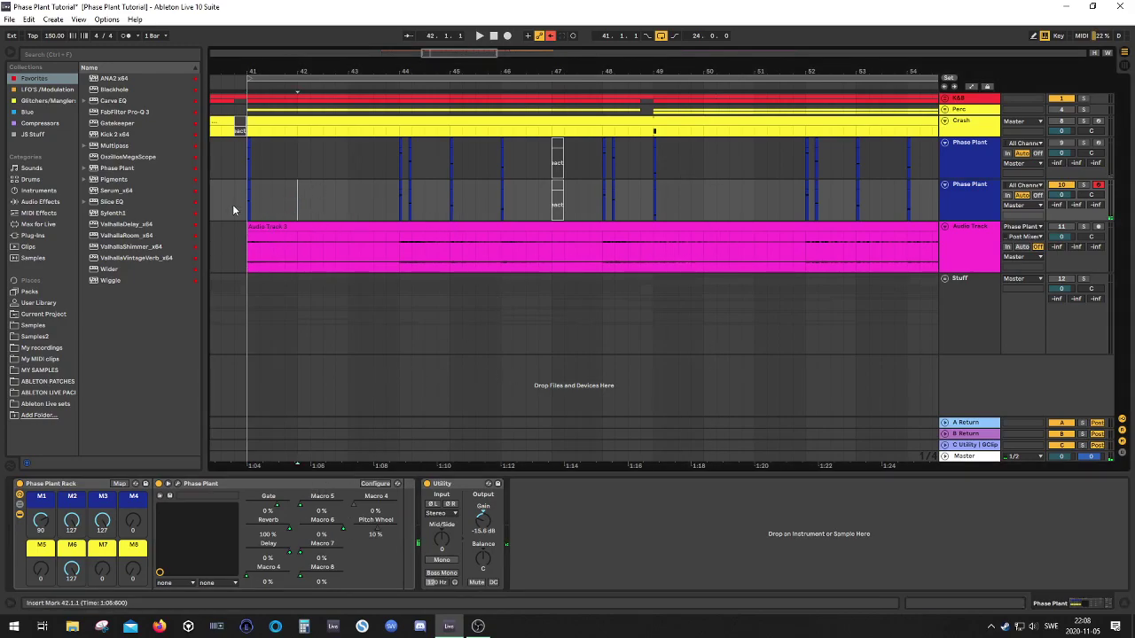
scroll(236, 204, up, 5)
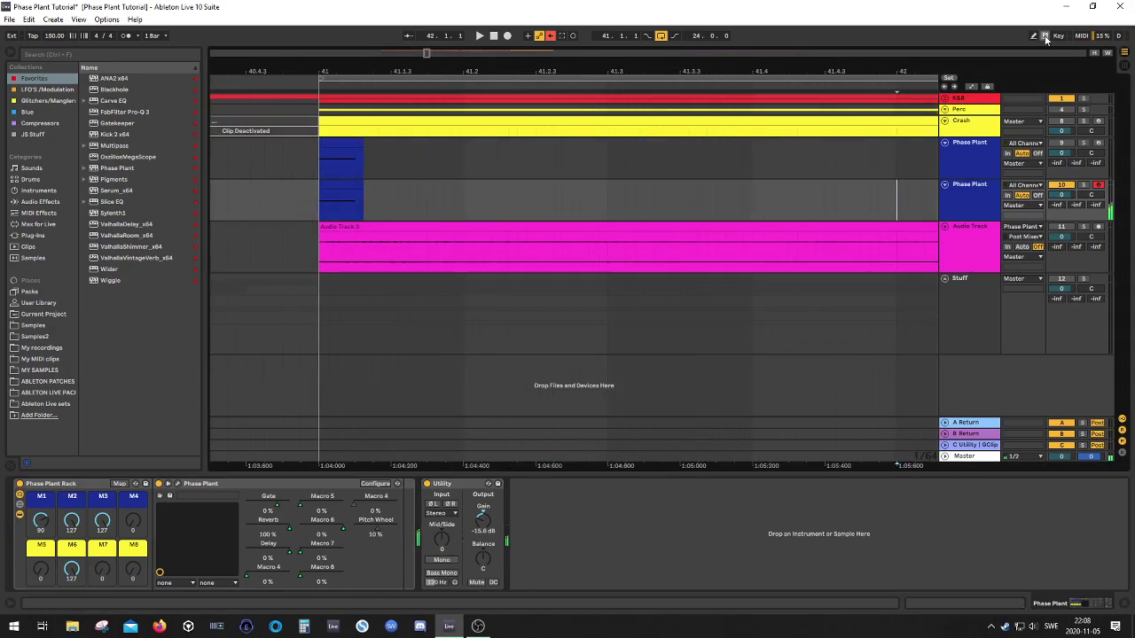
key(a)
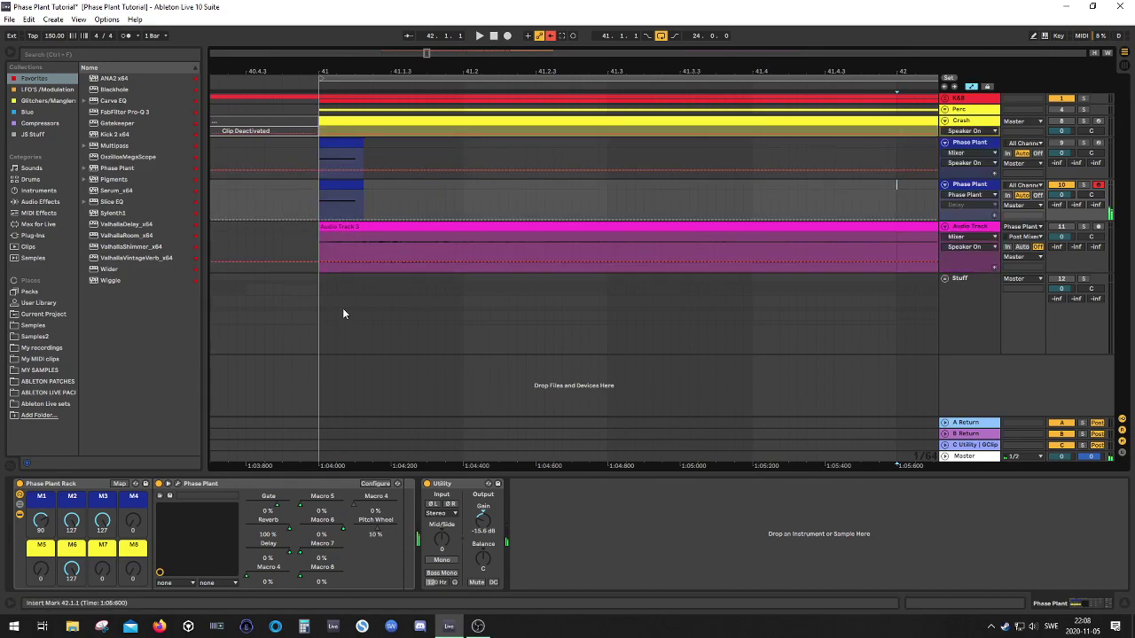
click(374, 533)
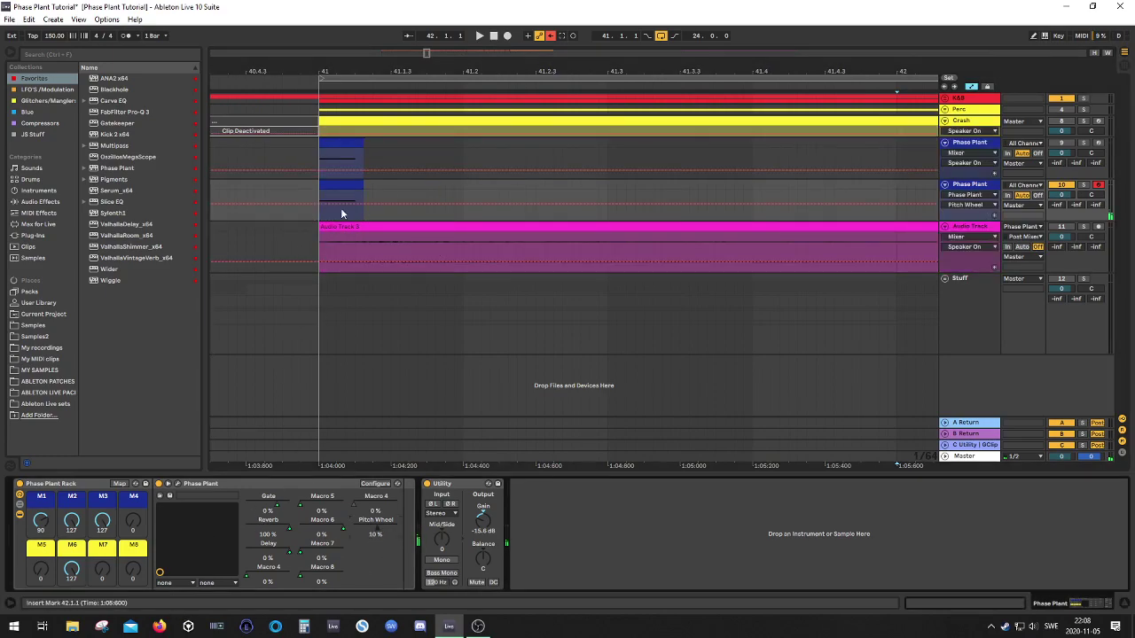
- Draw a rising Pitch Wheel automation ramp from bar 41 to just before 41.2, and play it back
drag(321, 209, 445, 192)
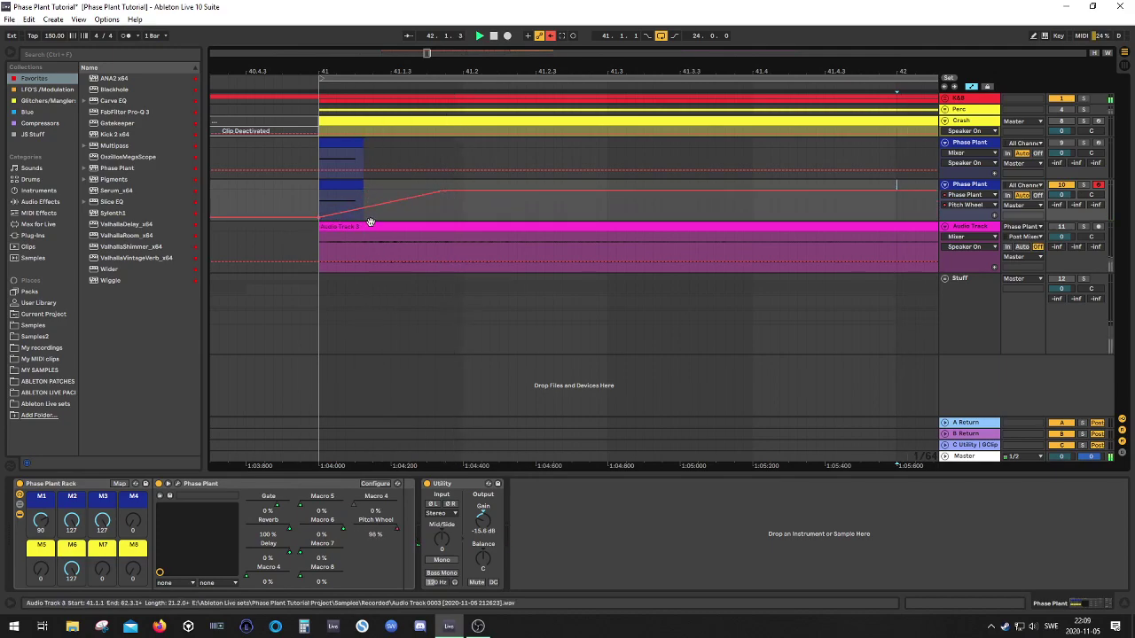
click(291, 207)
key(space)
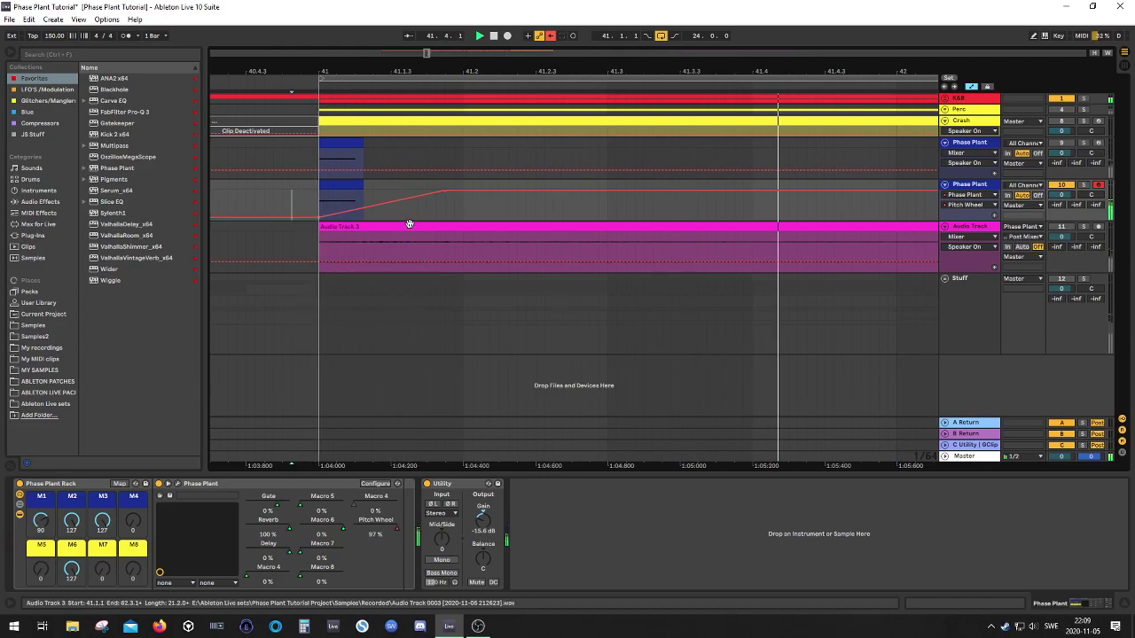
- Lower the upper breakpoint of the Pitch Wheel ramp after bar 41 to about 0.68
scroll(413, 225, down, 5)
scroll(426, 213, down, 5)
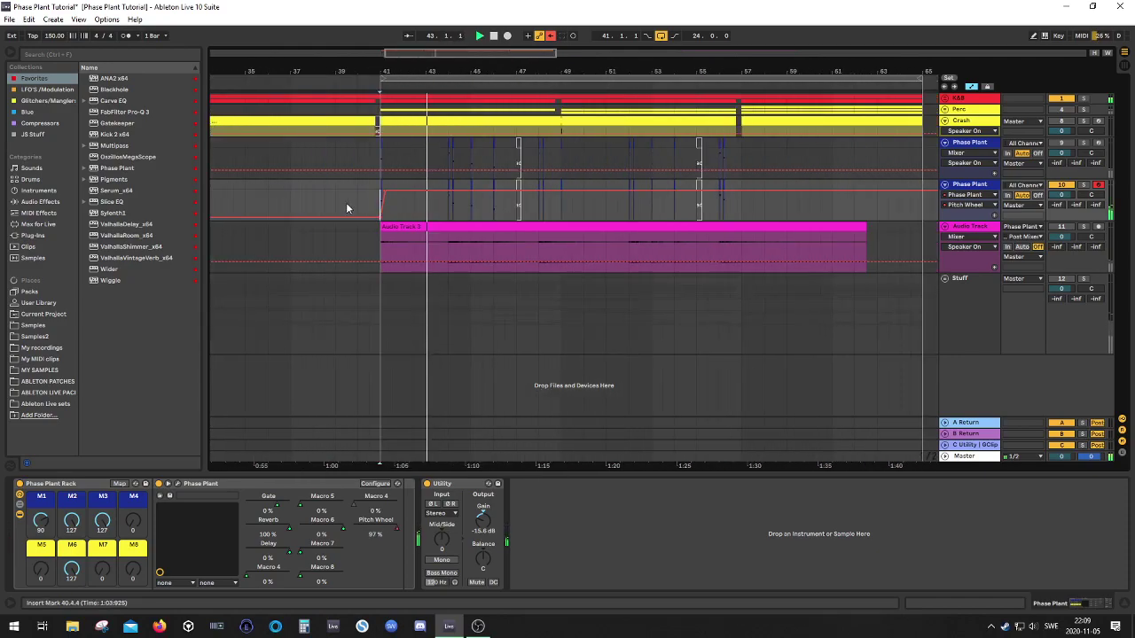
scroll(379, 208, up, 8)
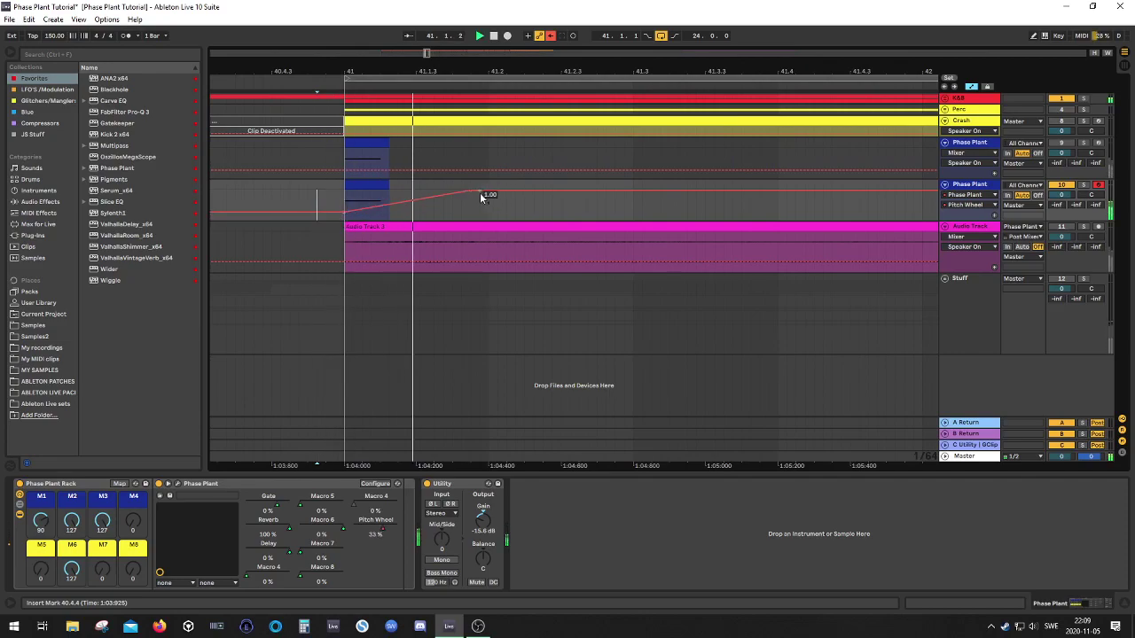
drag(468, 191, 470, 199)
scroll(470, 202, down, 7)
scroll(470, 207, up, 6)
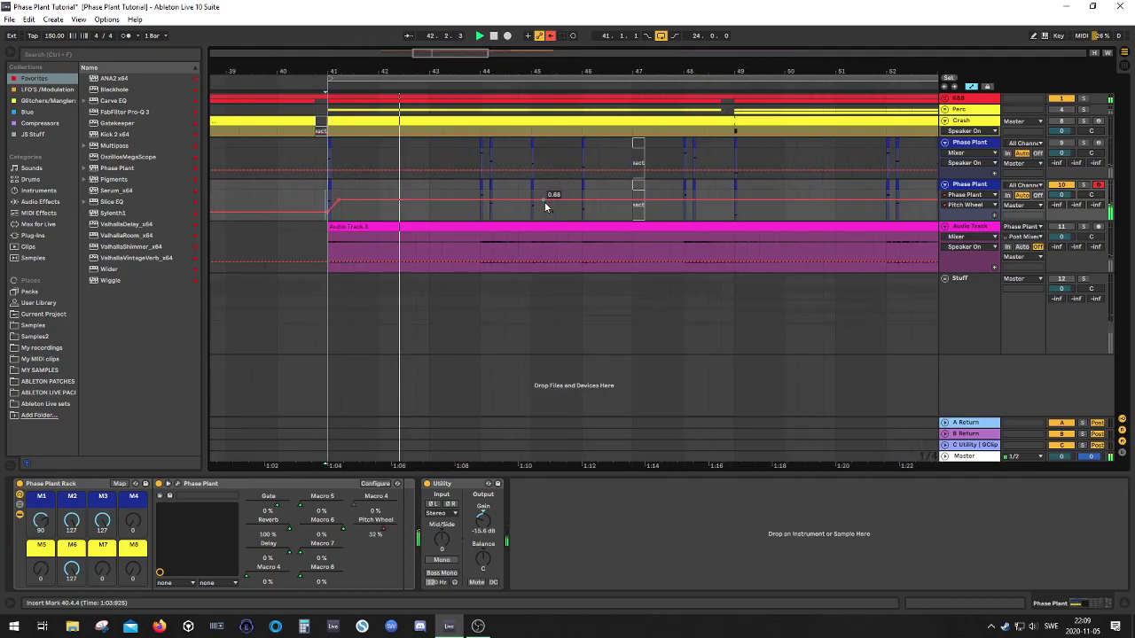
- Shape the Pitch Wheel curve with a dip at bar 44, a peak near bar 46, a 0.50 low after bar 48 and a rise to bar 50
drag(549, 210, 601, 215)
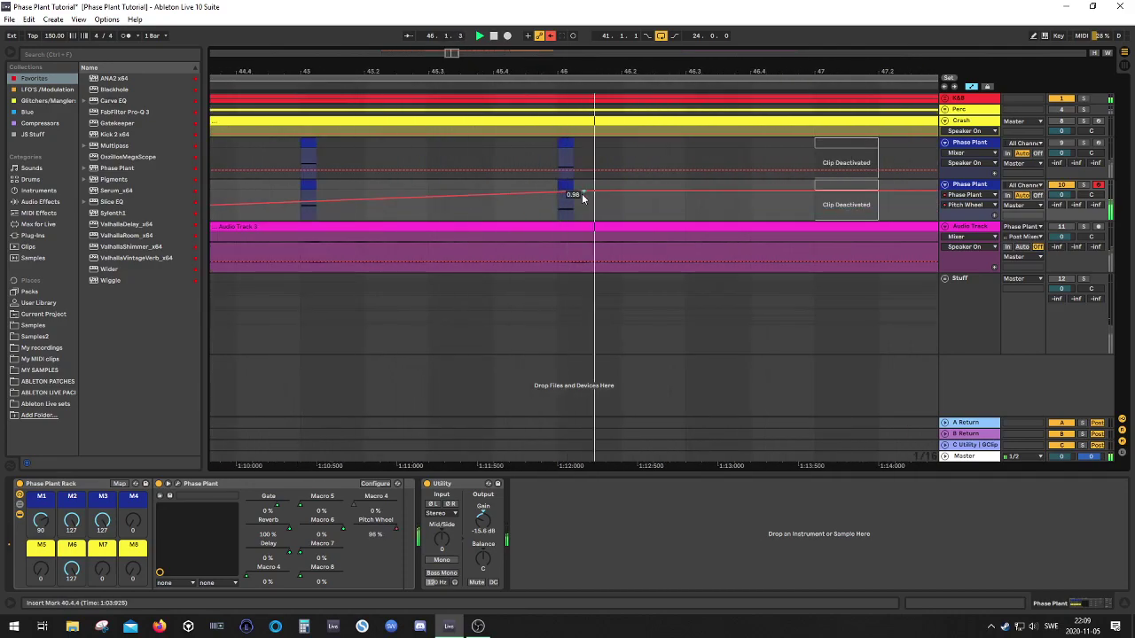
scroll(557, 203, down, 6)
drag(683, 195, 723, 209)
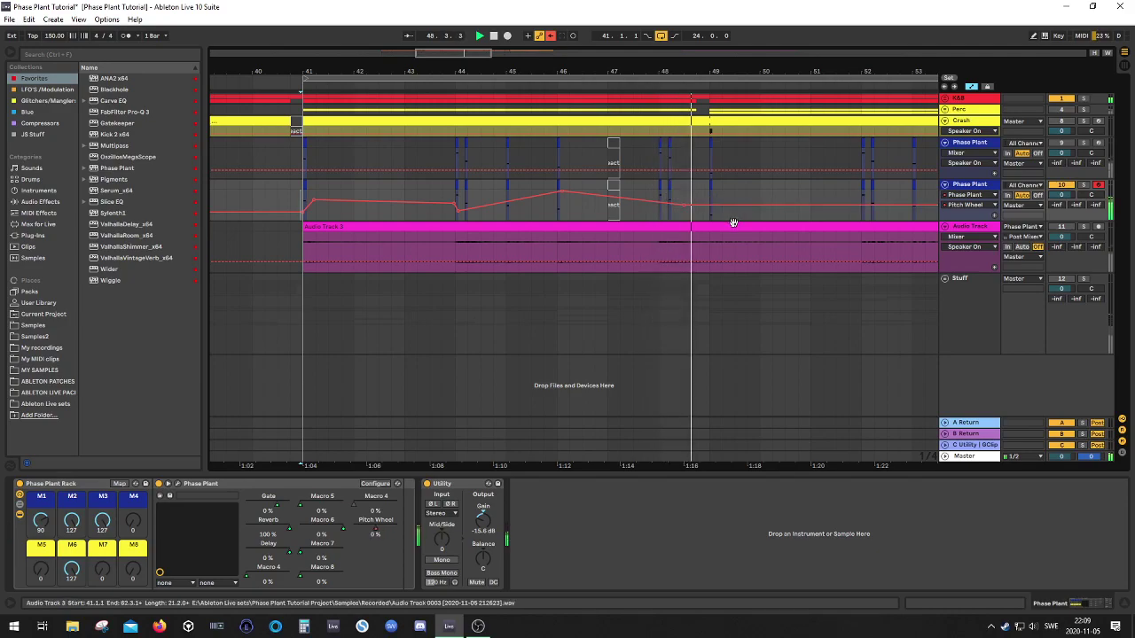
click(689, 192)
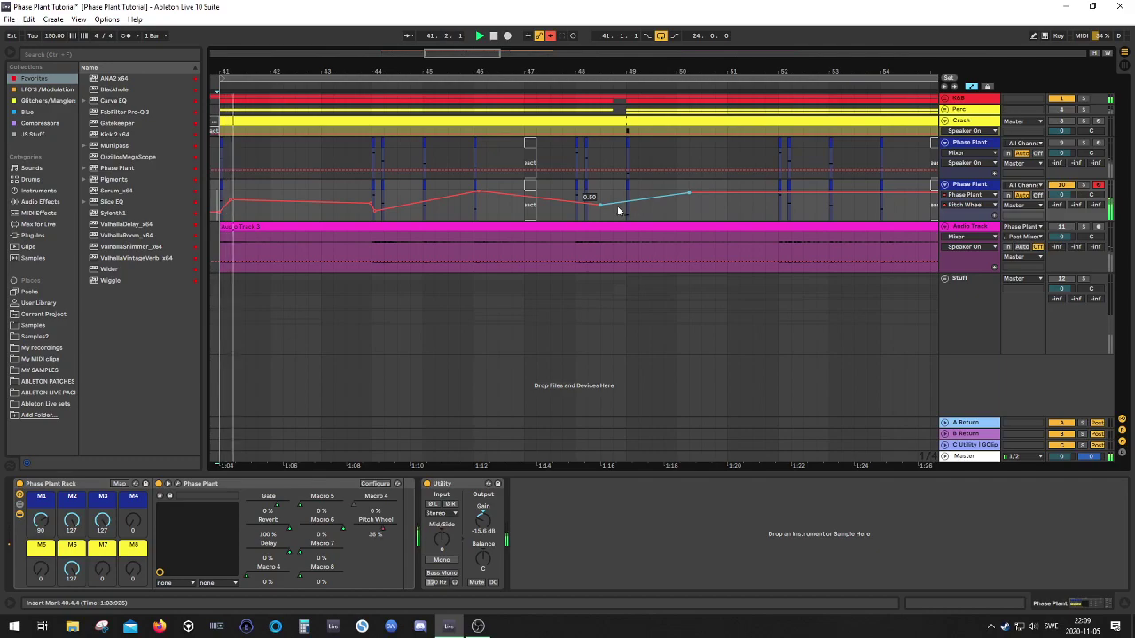
- Reshape the Pitch Wheel curve at bar 41 to fall from about 0.77 into a lower sustained level, and play it back
ctrl+scroll(286, 208, up, 3)
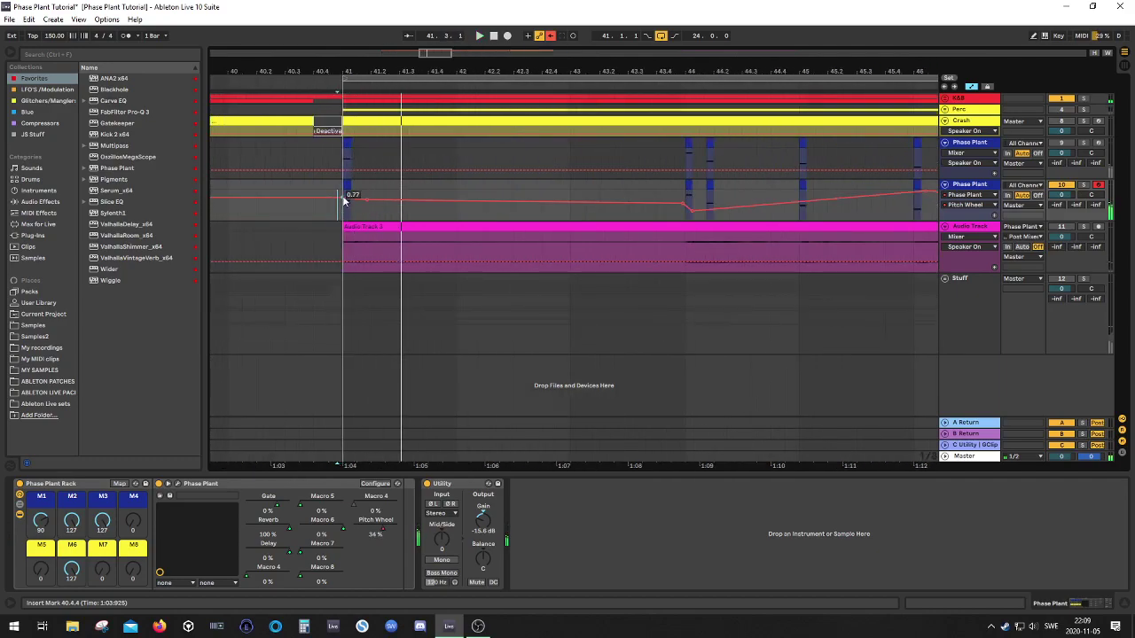
drag(366, 200, 368, 206)
key(space)
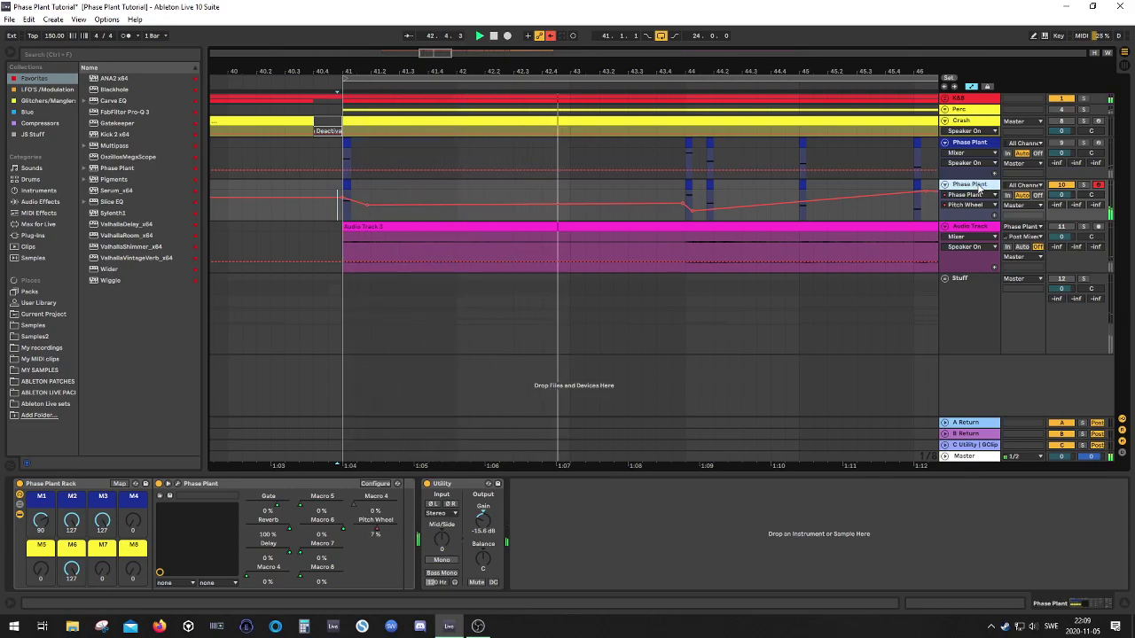
ctrl+scroll(499, 253, down, 3)
ctrl+scroll(727, 265, up, 3)
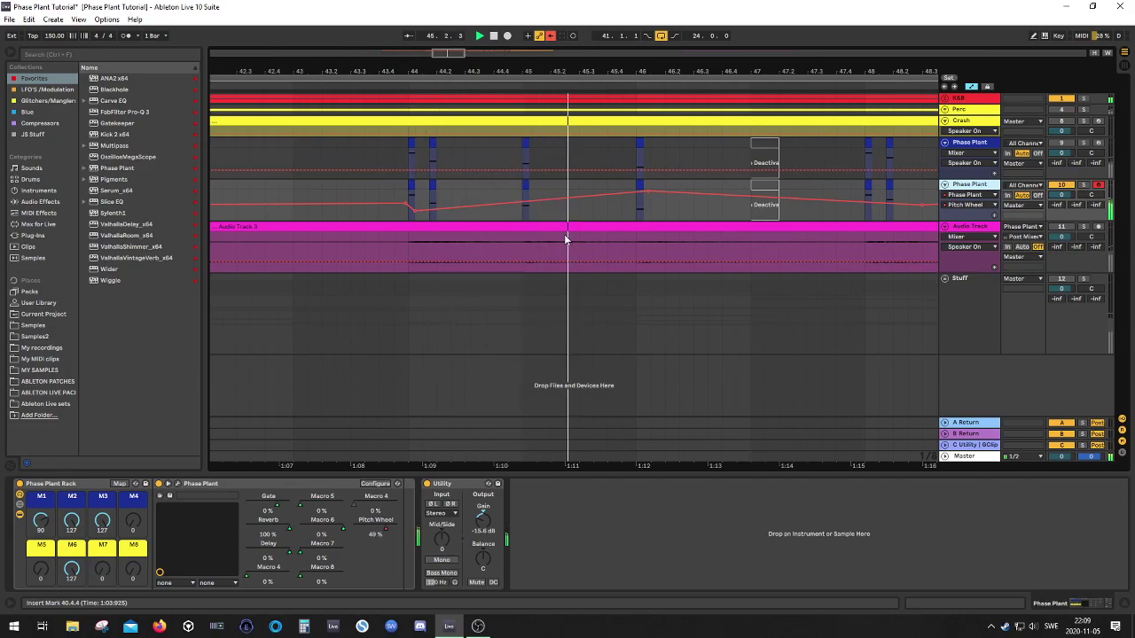
- Lower the Pitch Wheel peak near bar 46 to about 0.76 and add a short drop on the bar 46 note
scroll(660, 234, down, 5)
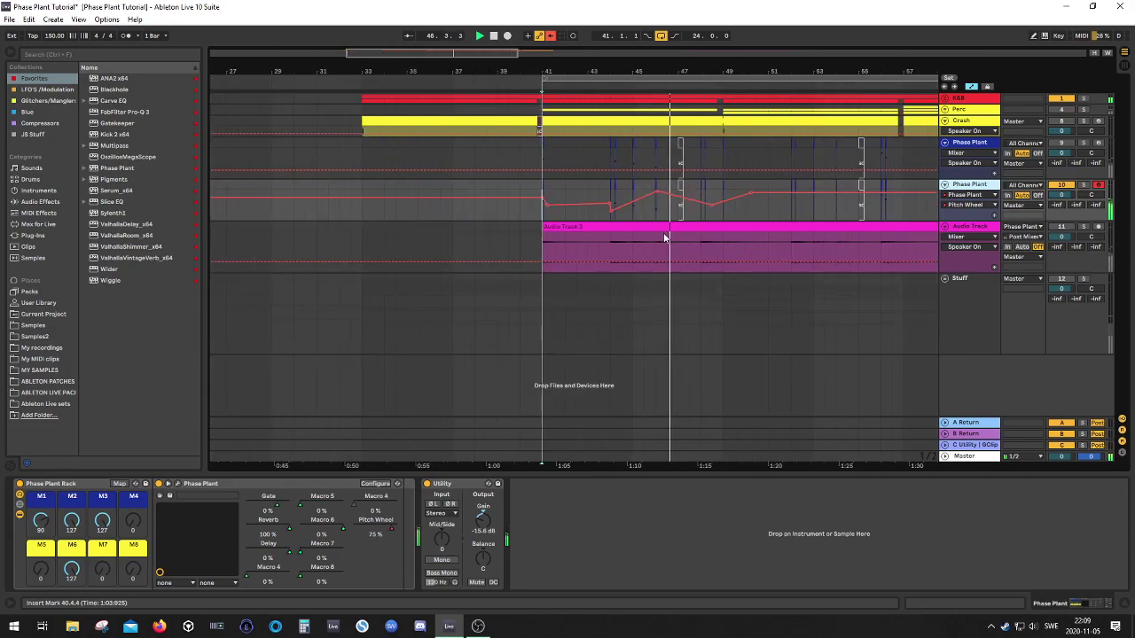
scroll(666, 237, up, 5)
drag(469, 191, 469, 197)
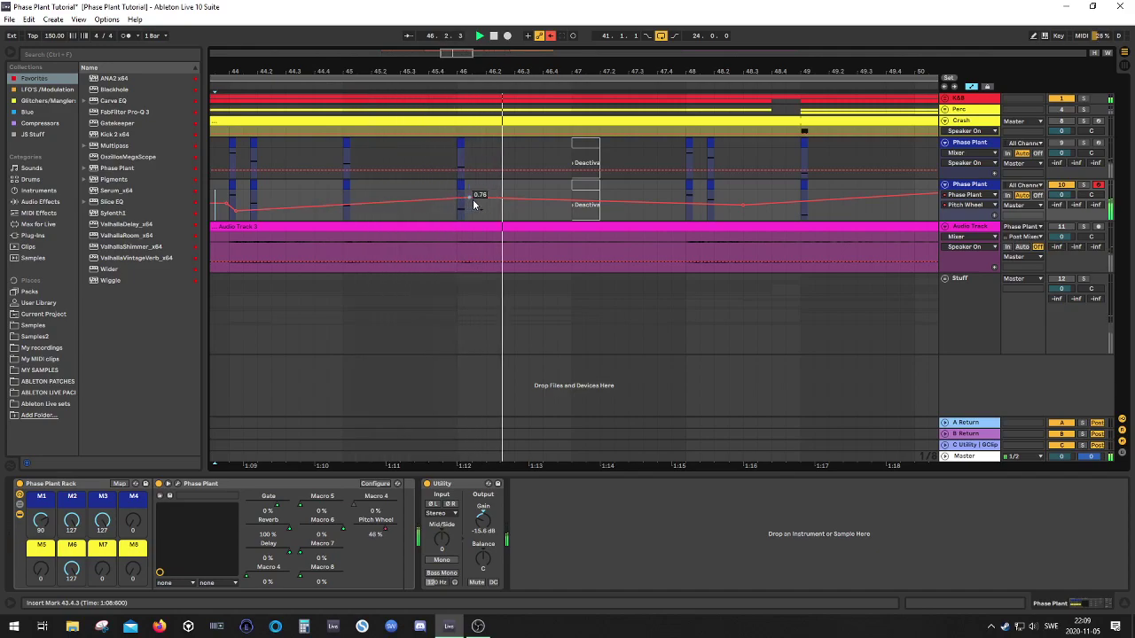
drag(456, 202, 486, 201)
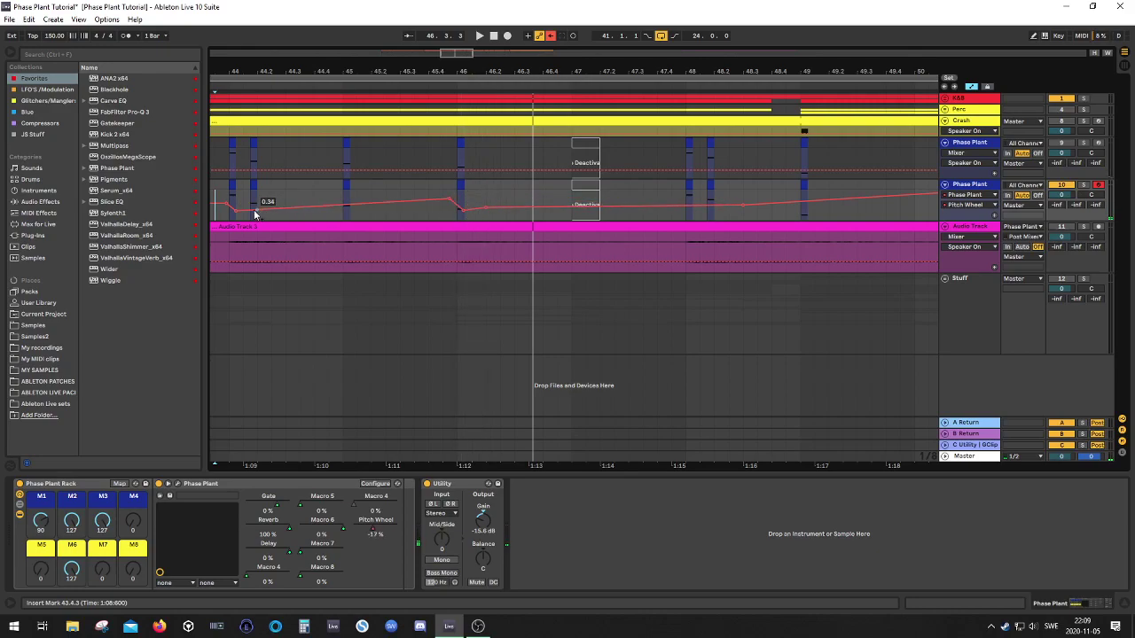
- Deepen the Pitch Wheel dip across the two notes at bar 44, and add another dip just after bar 49
drag(254, 210, 236, 213)
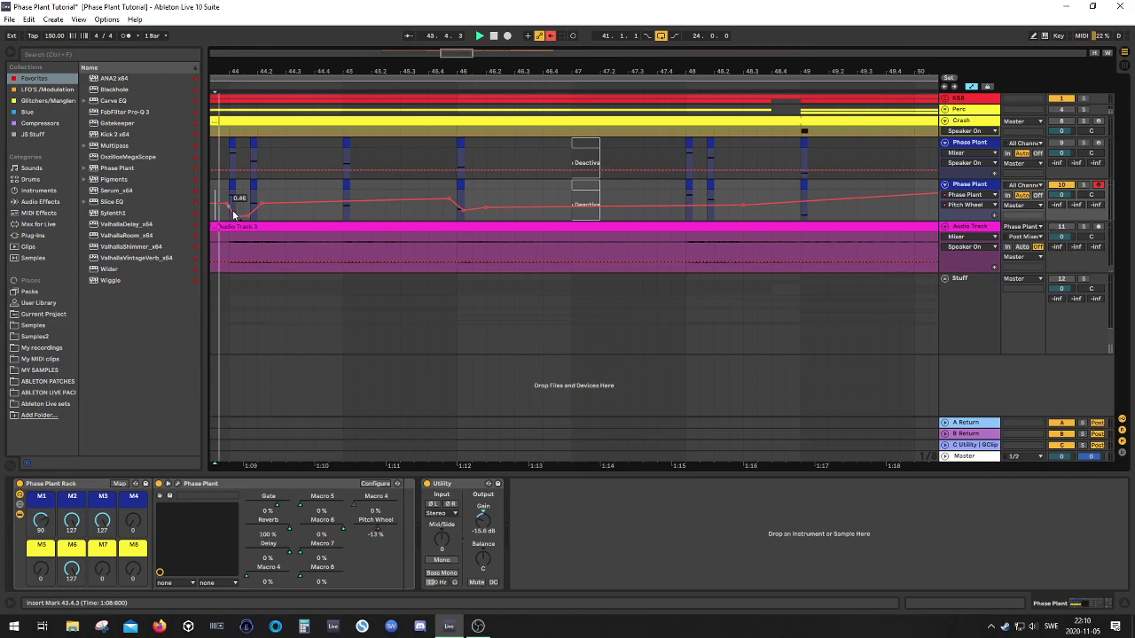
key(space)
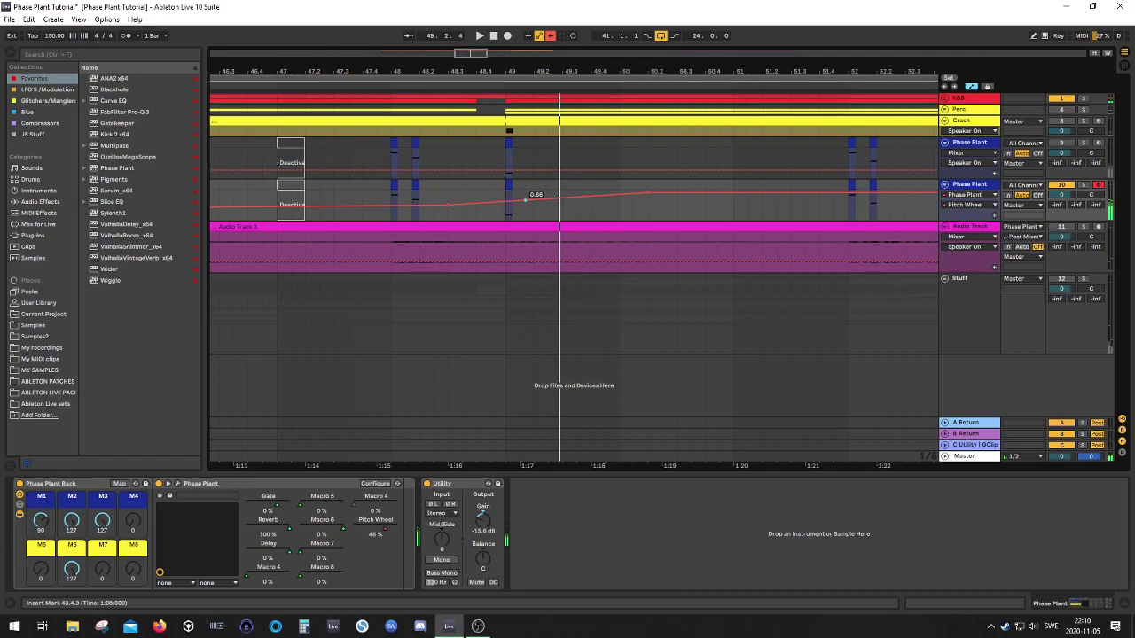
drag(525, 201, 525, 213)
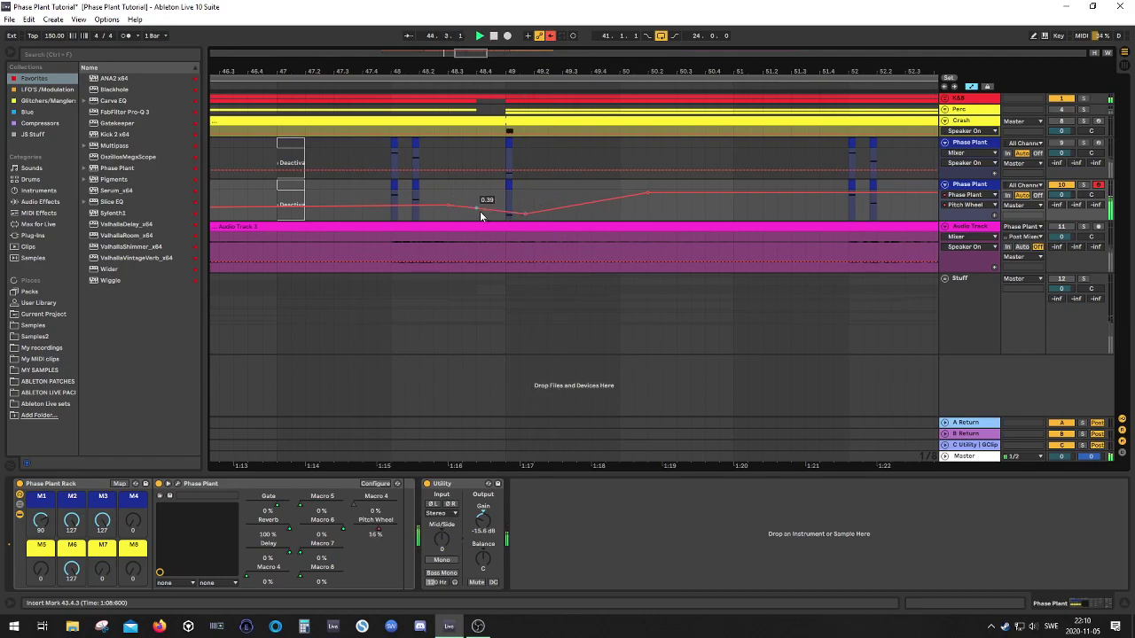
- Lower the Pitch Wheel breakpoints on both sides of the bar 44 dip, setting the one after it to about 0.34
scroll(395, 222, down, 5)
scroll(396, 221, up, 3)
key(plus)
key(plus)
key(plus)
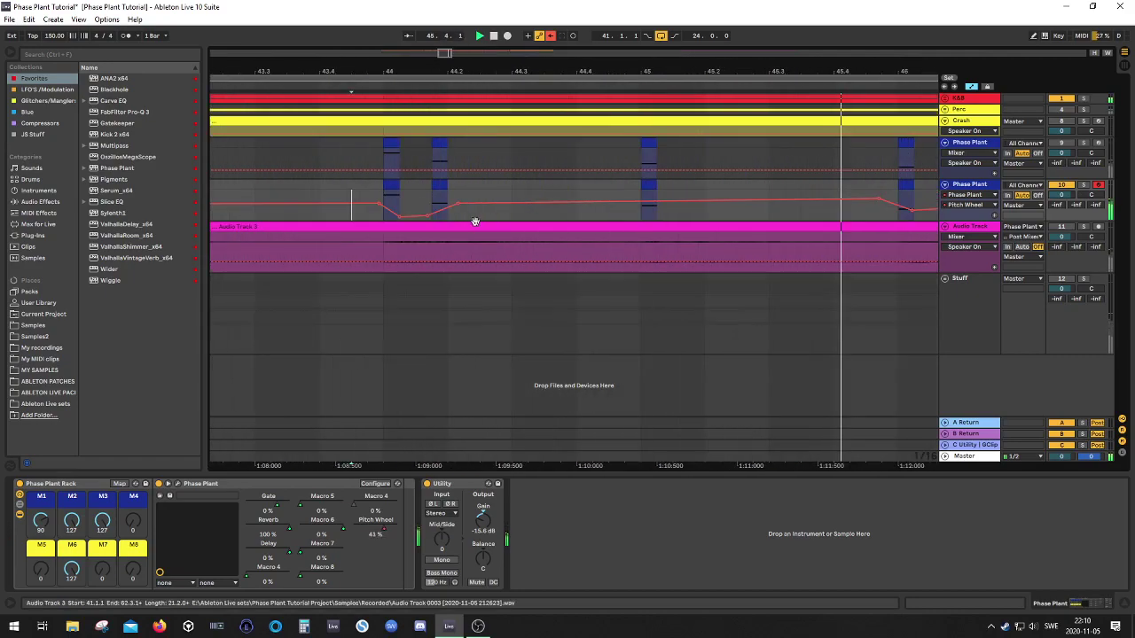
drag(377, 204, 457, 211)
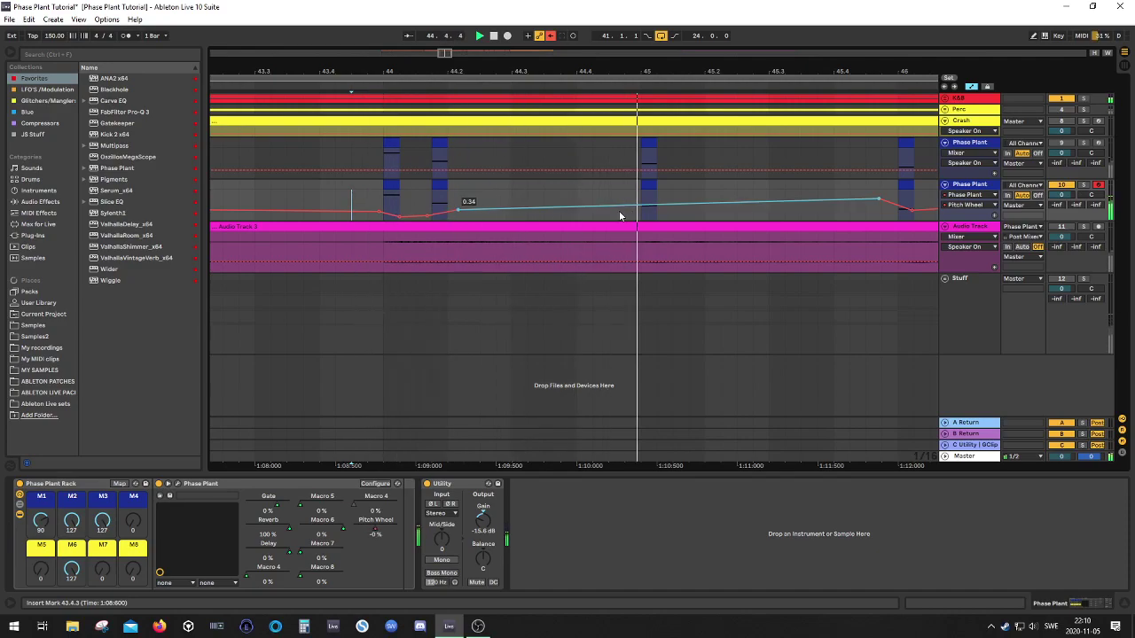
- Play back and review the Pitch Wheel automation from bar 44 onward against the notes that follow
scroll(609, 217, down, 5)
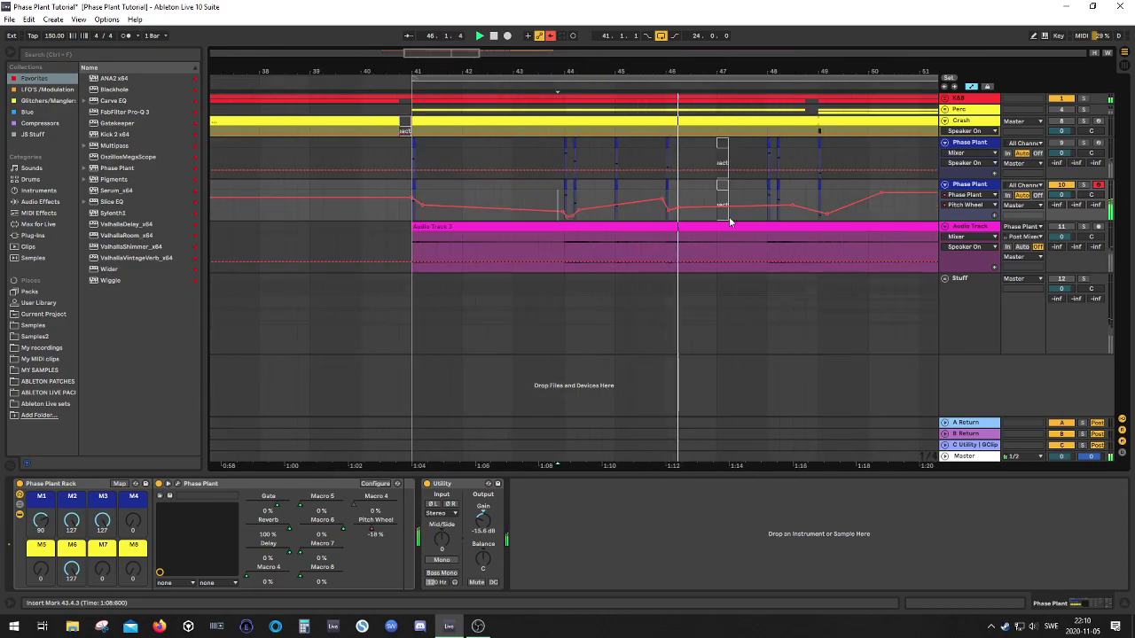
scroll(730, 221, down, 3)
scroll(820, 221, up, 3)
scroll(779, 221, up, 3)
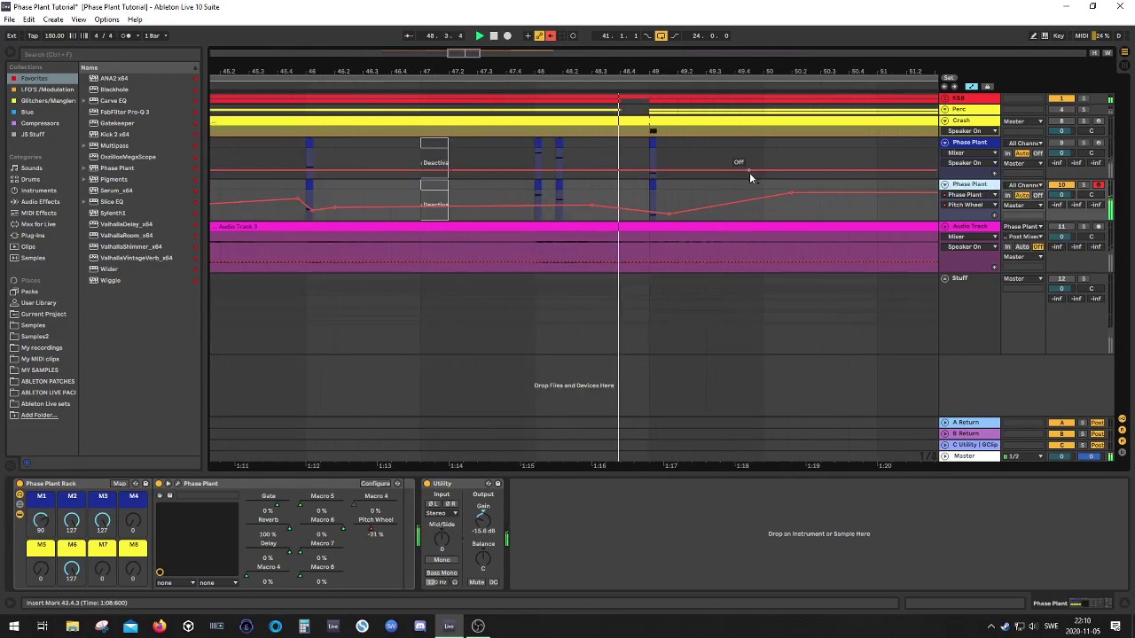
scroll(763, 180, down, 4)
scroll(788, 186, up, 4)
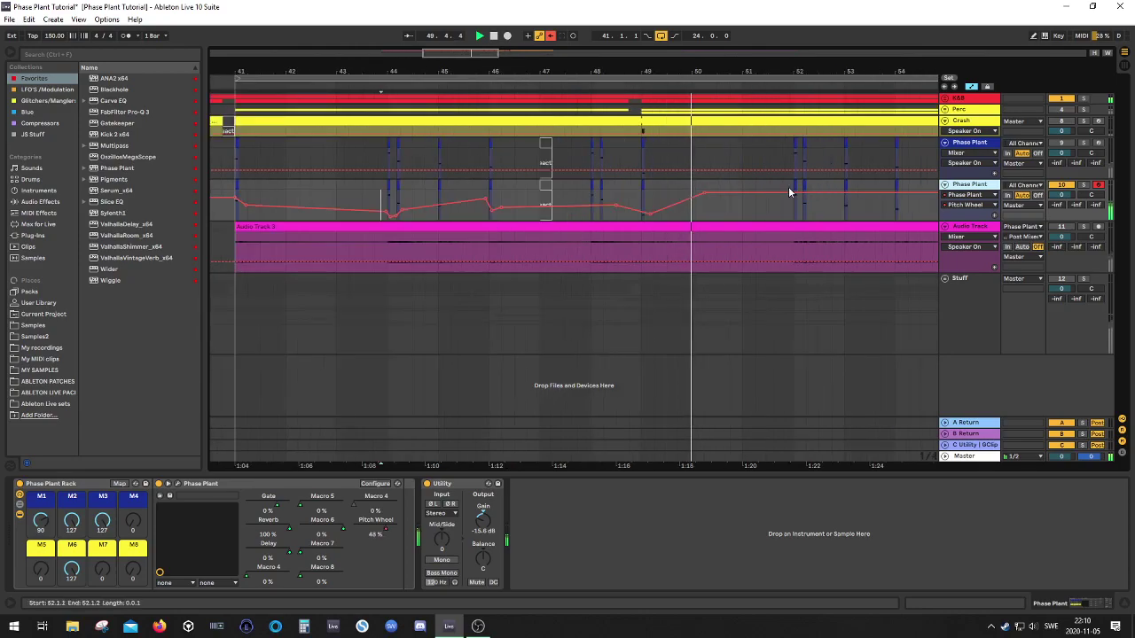
scroll(710, 201, up, 2)
scroll(721, 206, down, 5)
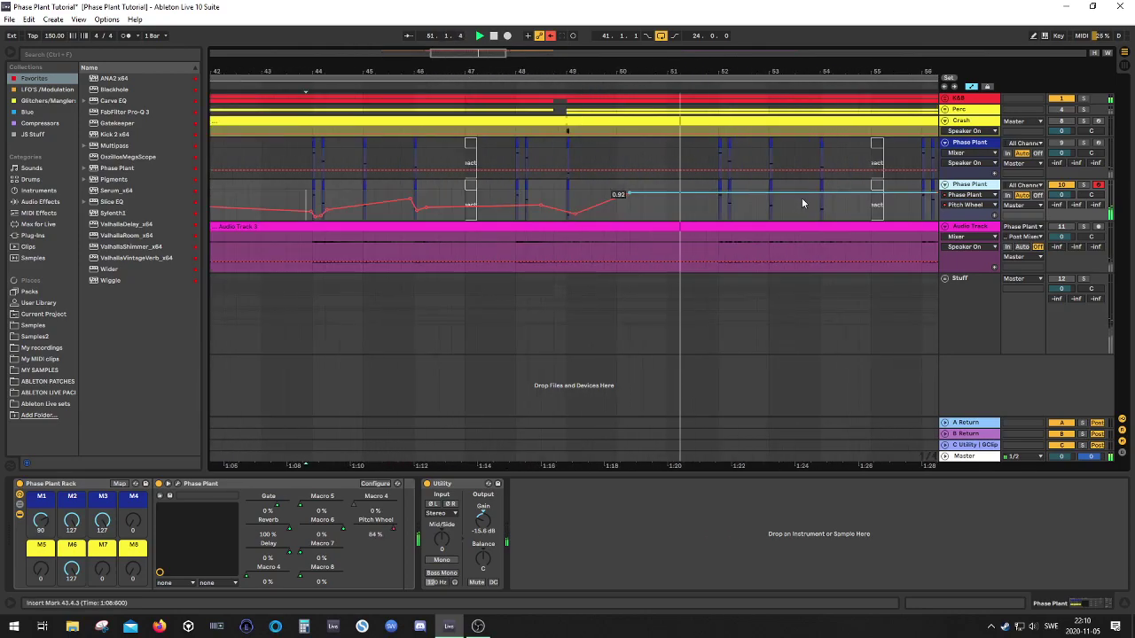
click(642, 210)
key(space)
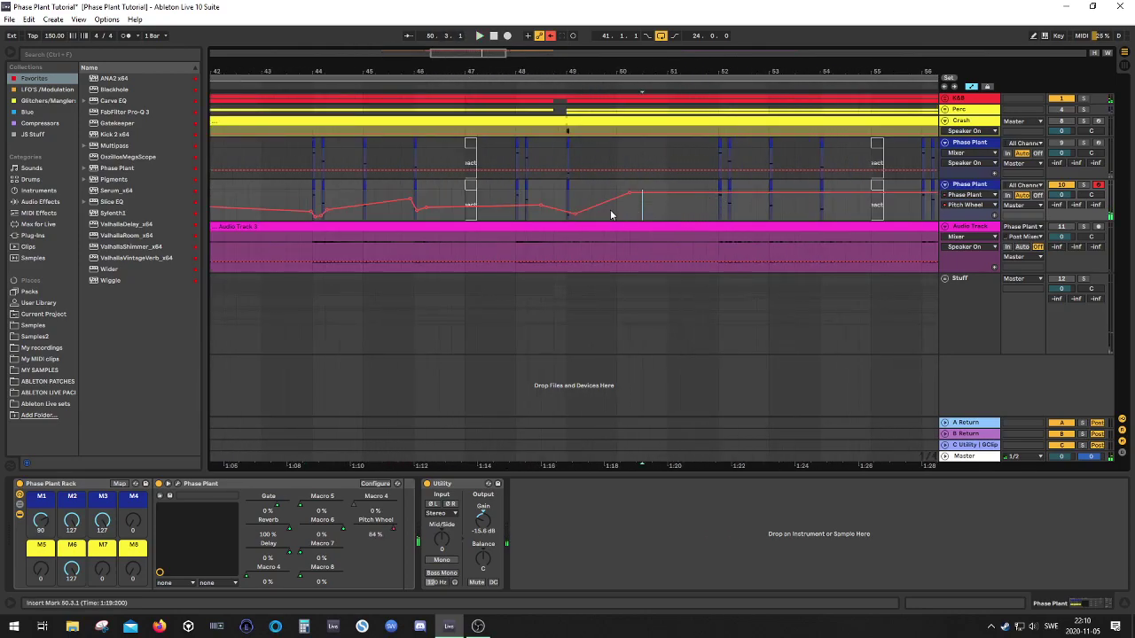
- Copy the Pitch Wheel automation from just before bar 41 to about bar 50 and paste it midway through bar 51
drag(627, 208, 434, 200)
scroll(362, 192, down, 6)
scroll(347, 202, up, 3)
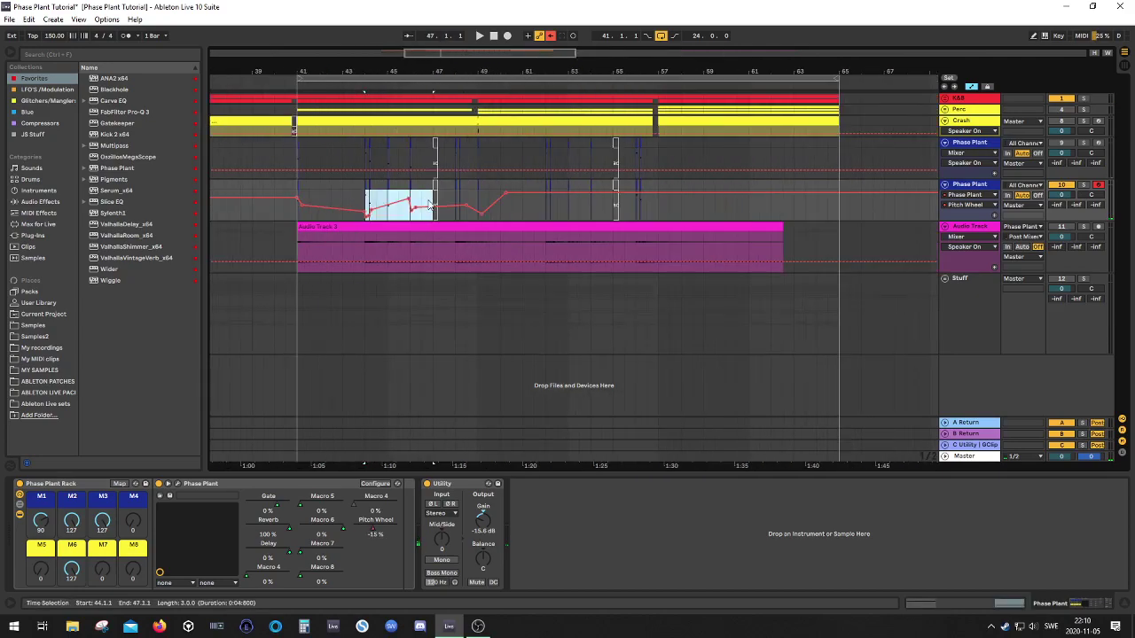
click(351, 200)
drag(353, 197, 435, 209)
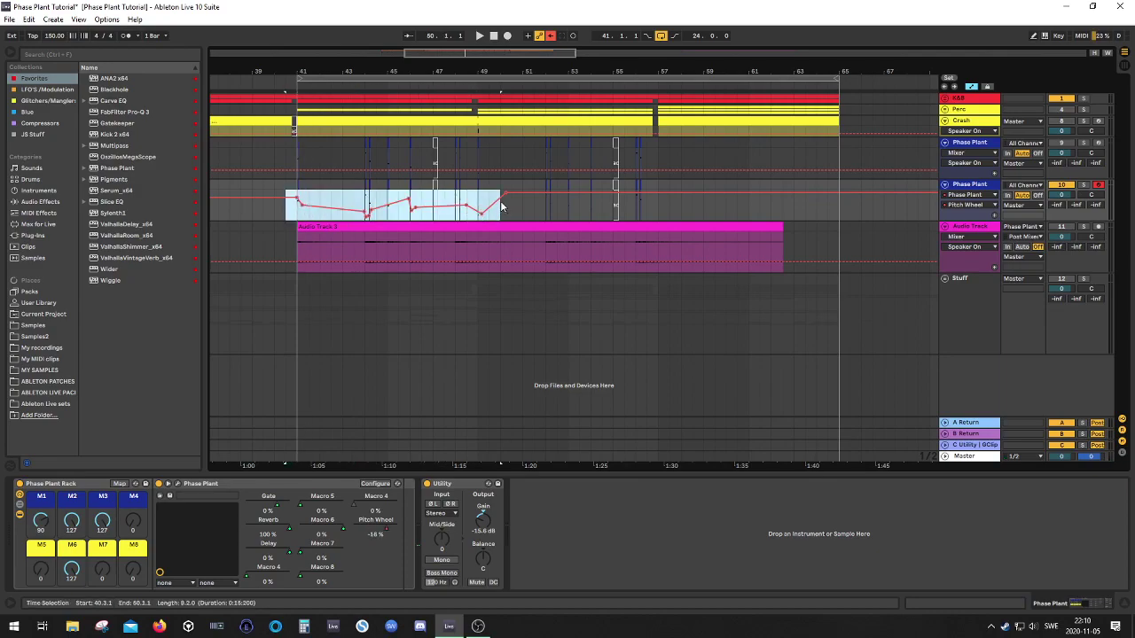
click(540, 210)
key(ctrl+v)
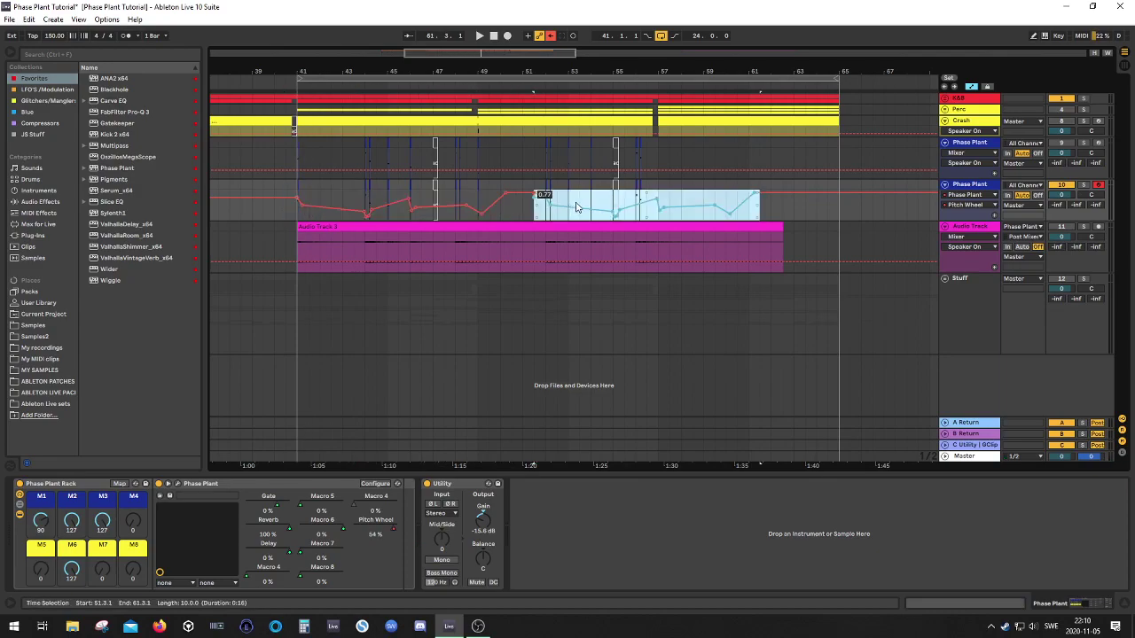
- Paste the copied Pitch Wheel automation again, starting at bar 49
scroll(572, 215, up, 5)
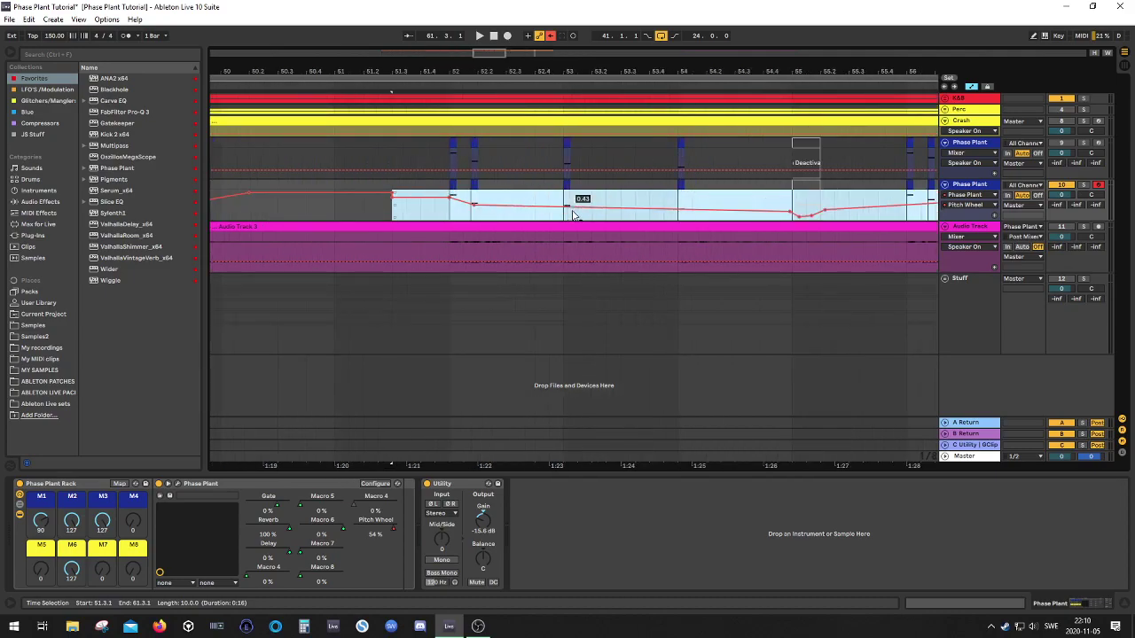
scroll(450, 225, down, 5)
scroll(396, 226, up, 3)
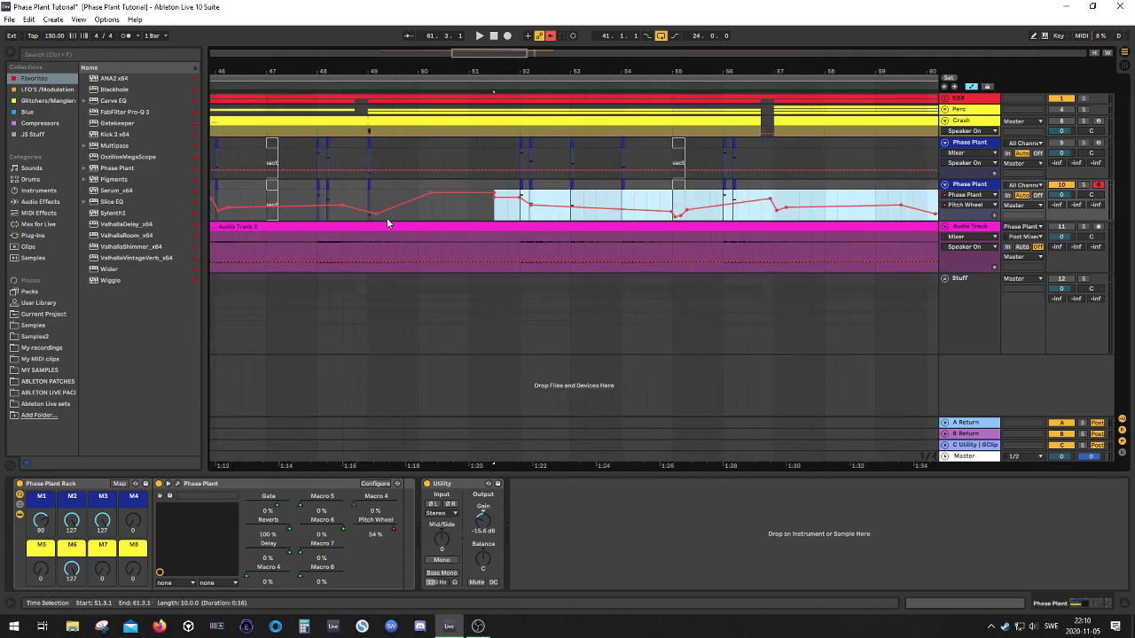
click(366, 203)
key(ctrl+v)
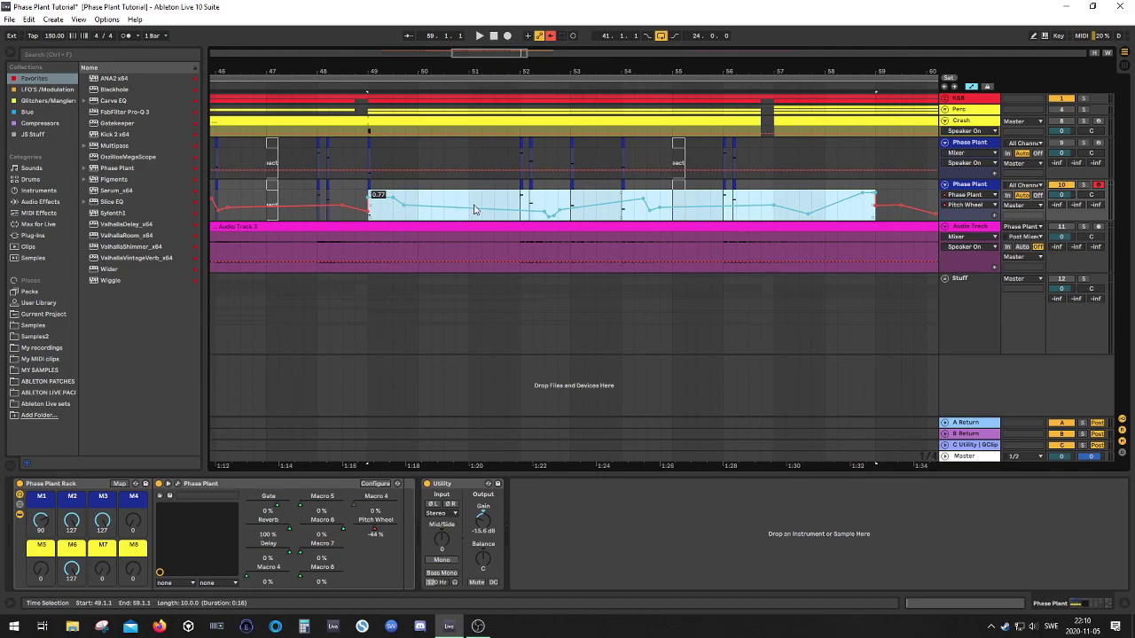
- Play back the pasted automation from bar 48 and lower the Pitch Wheel breakpoint midway through bar 49
click(347, 197)
key(space)
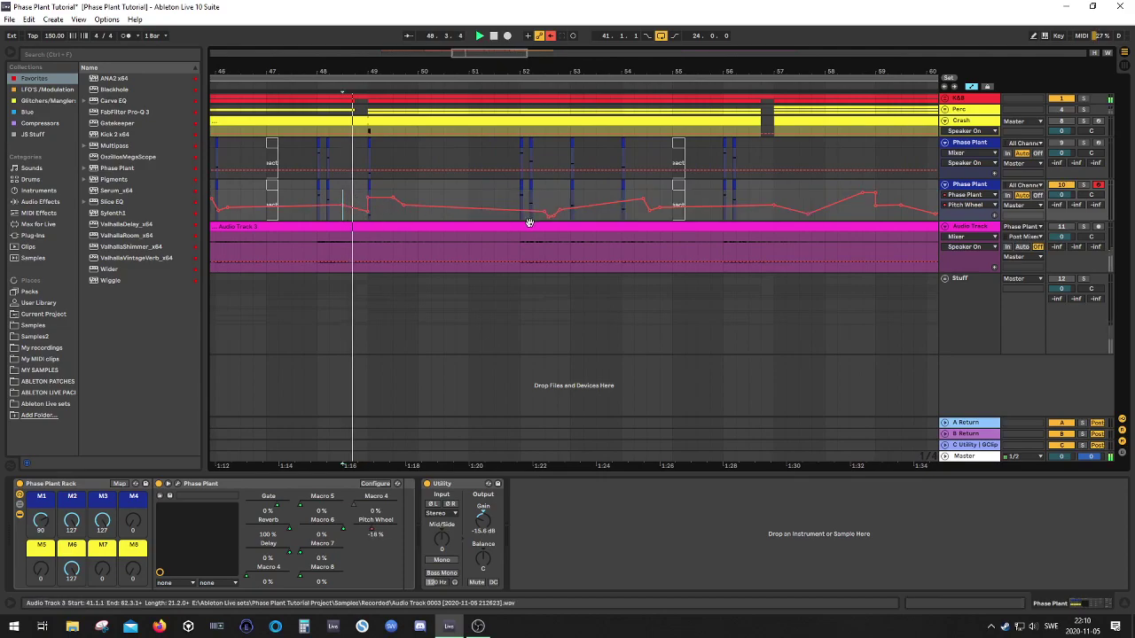
scroll(538, 223, down, 5)
scroll(537, 223, up, 5)
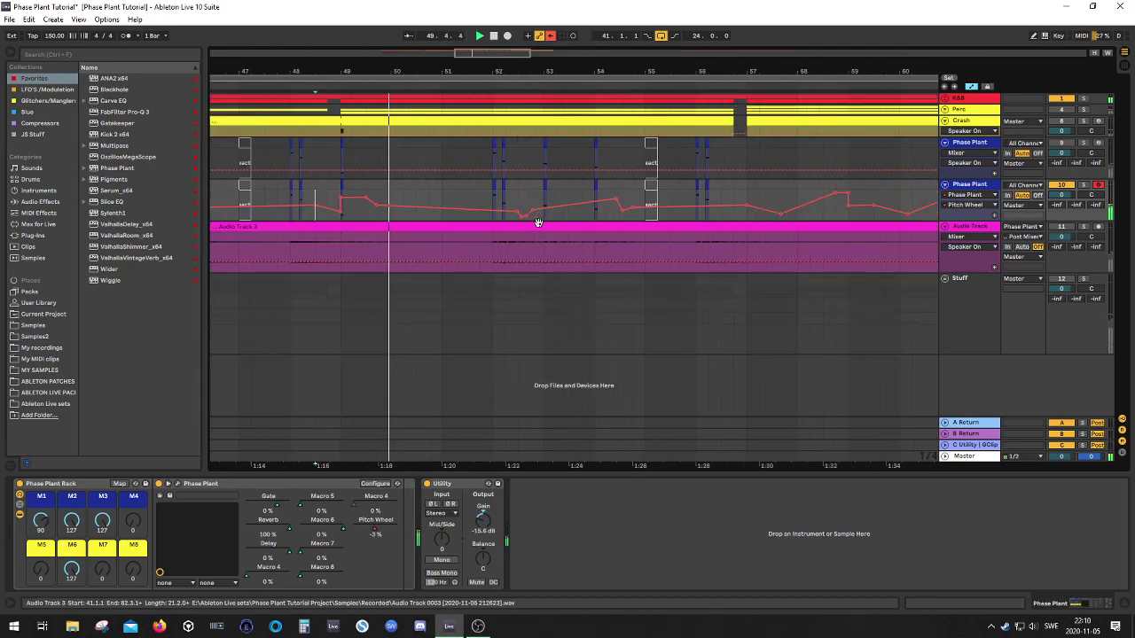
drag(368, 200, 366, 207)
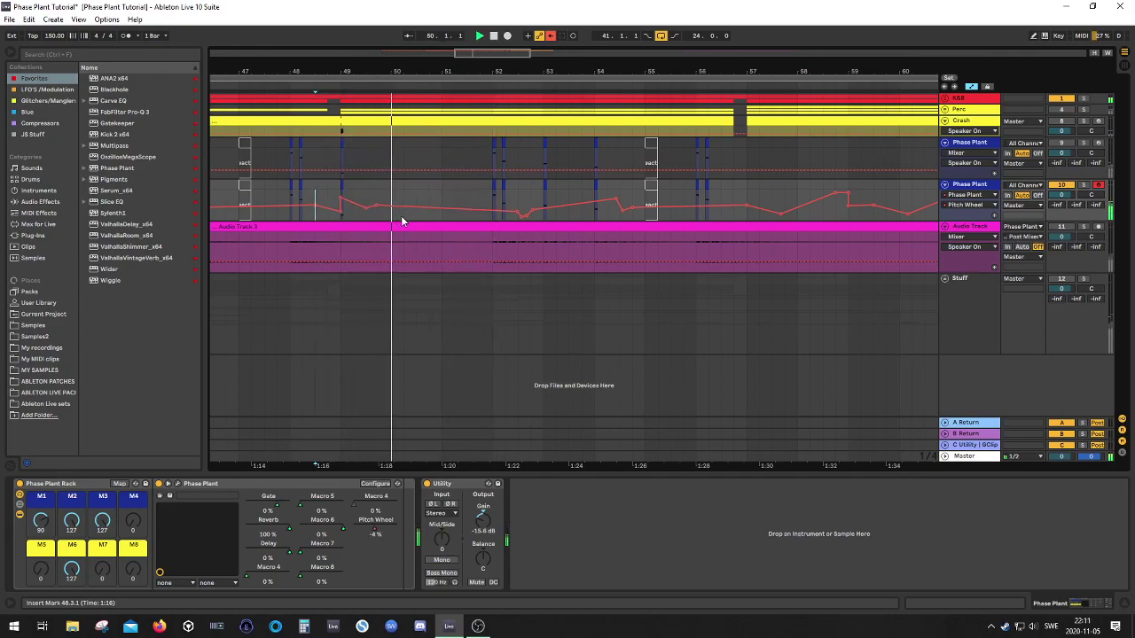
- Open the second track's Phase Plant, expand the Trance Gate, and adjust the Gate, Delay and Reverb macros during playback
scroll(456, 210, down, 5)
click(982, 188)
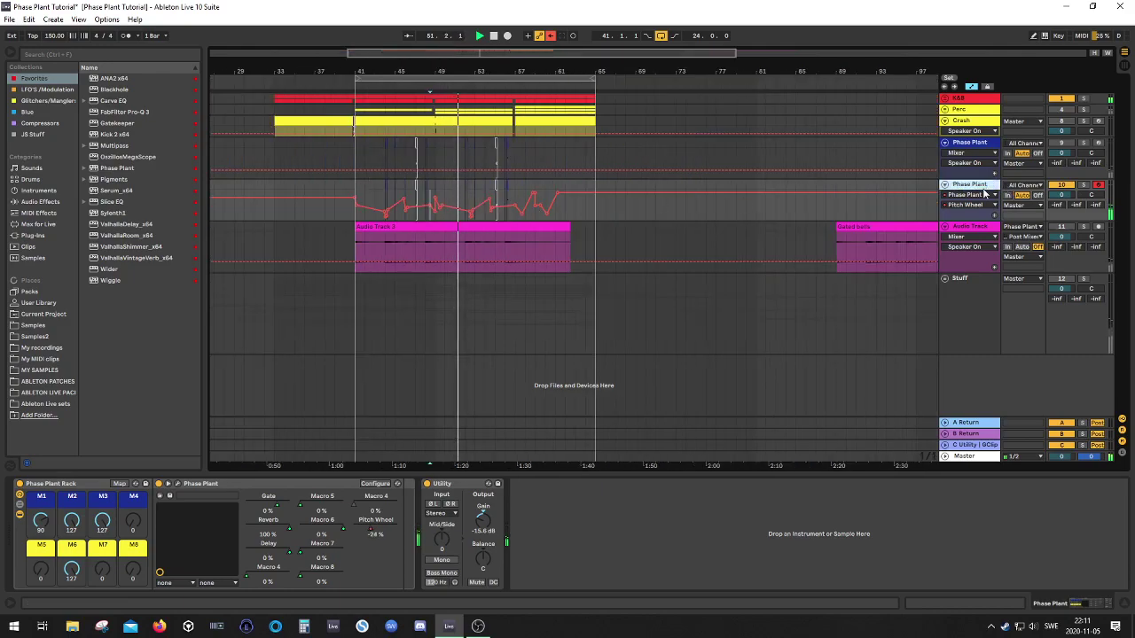
click(175, 485)
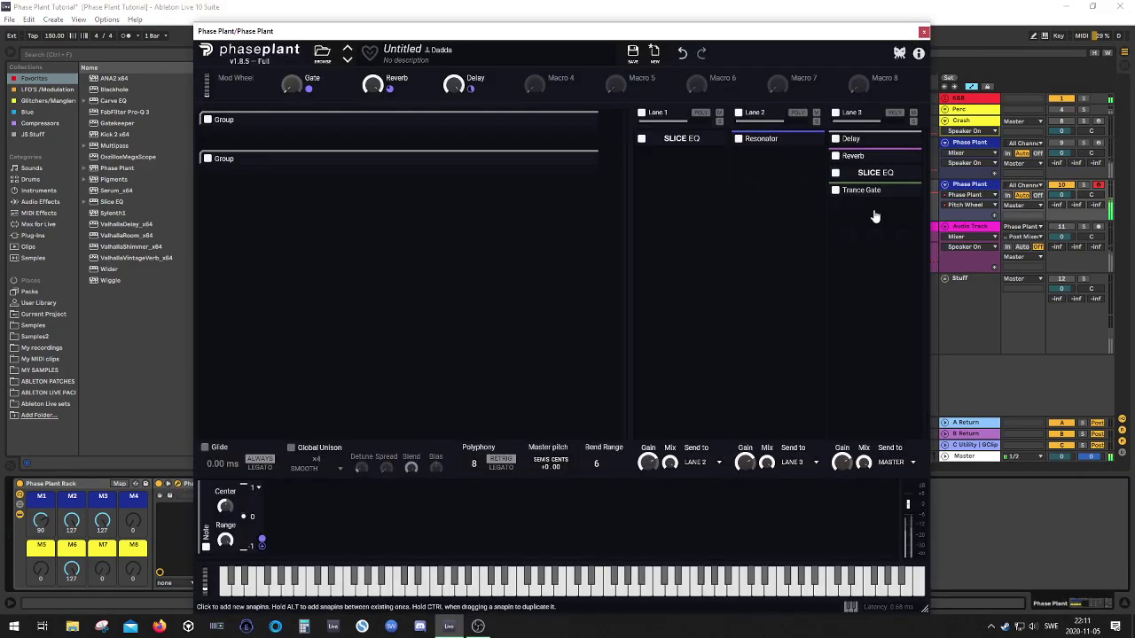
click(906, 192)
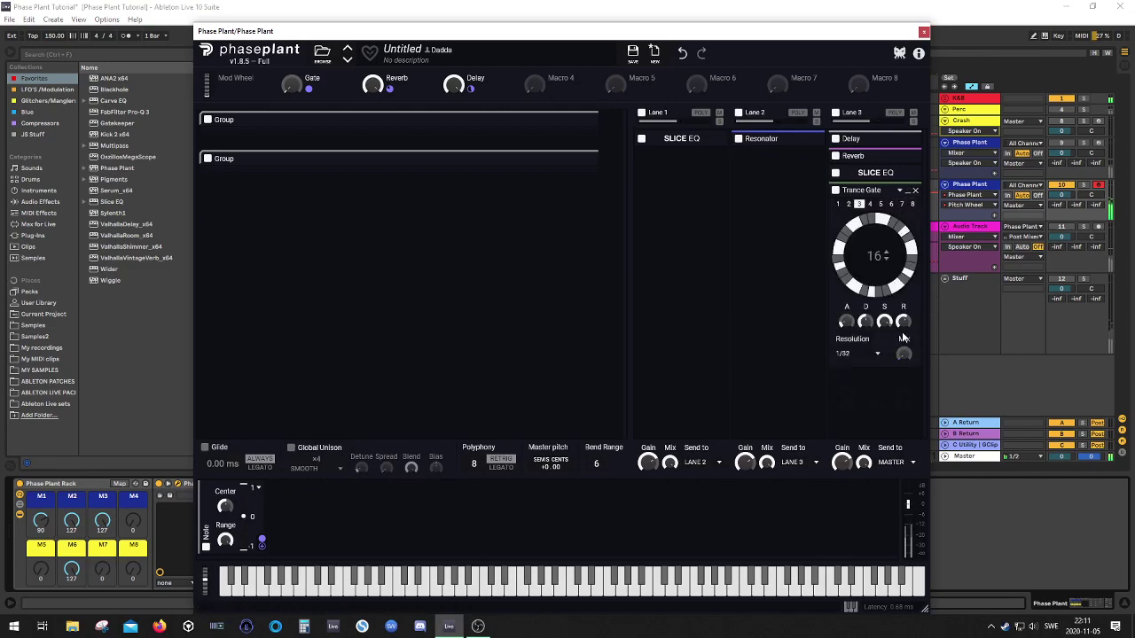
click(291, 84)
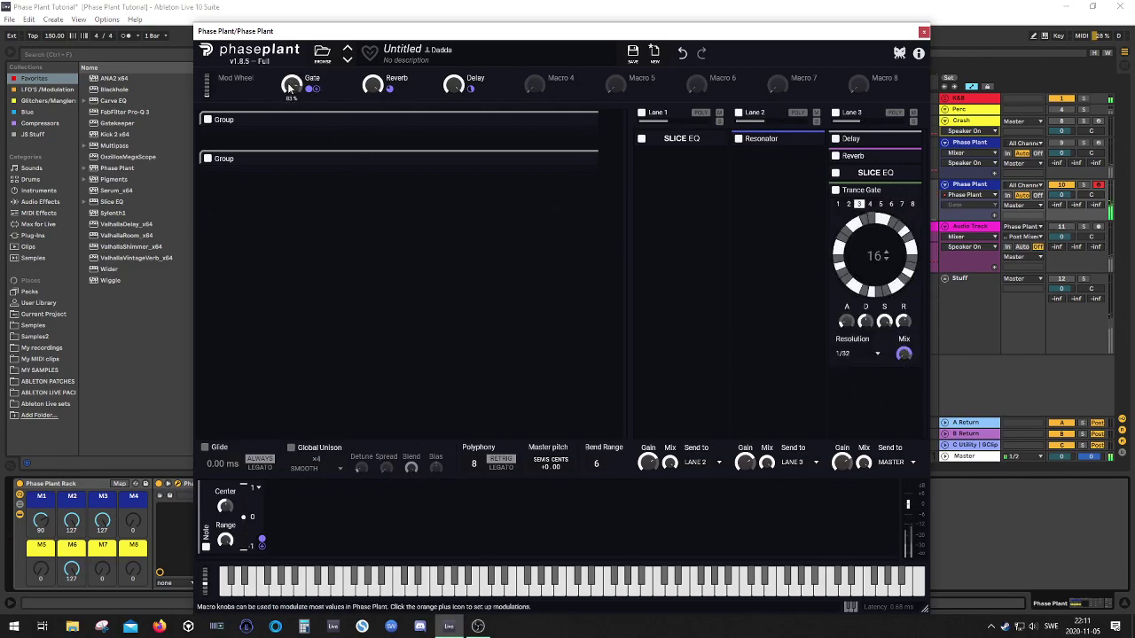
click(455, 89)
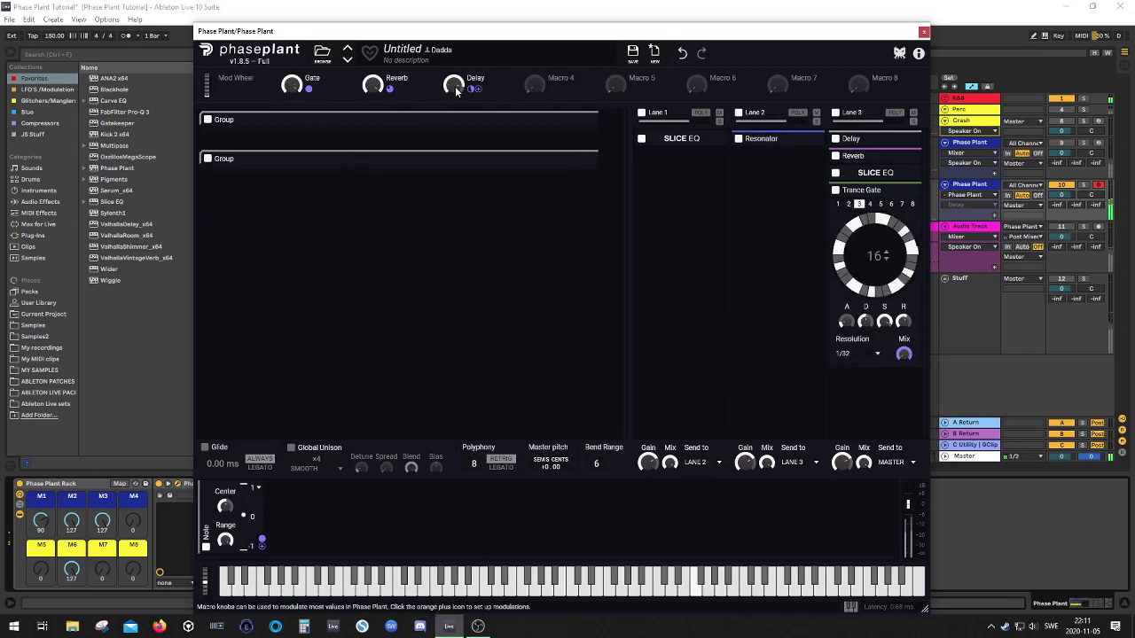
drag(456, 91, 456, 118)
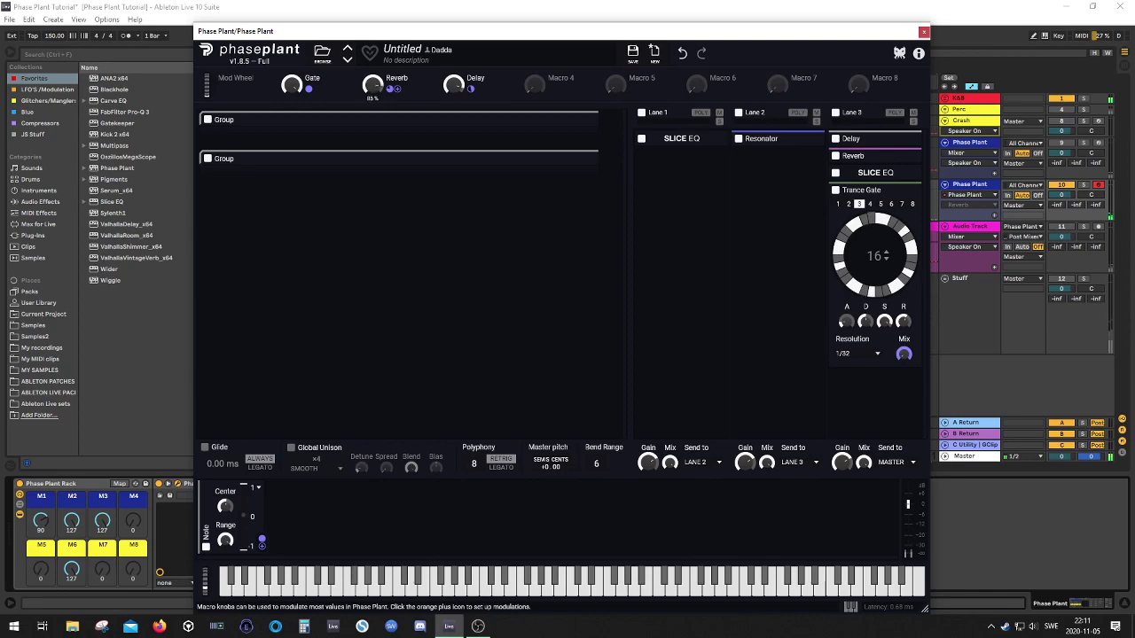
click(924, 31)
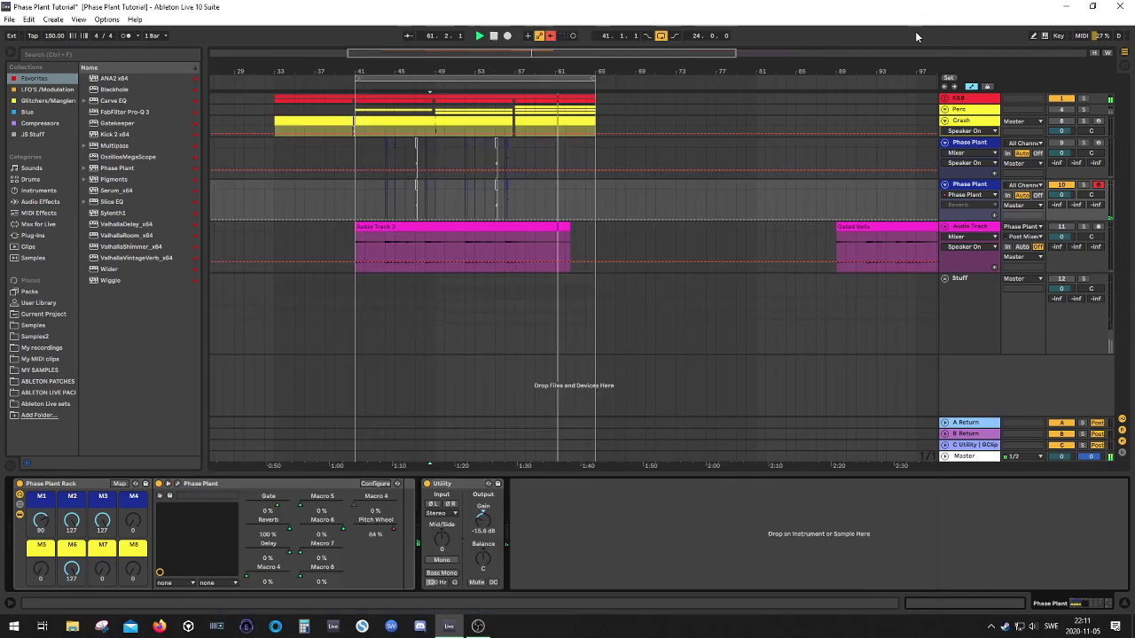
- Replay from bar 41, expand the Lane 3 Delay in Phase Plant, and set the Lane 2 Resonator frequency to D#3
click(356, 238)
ctrl+scroll(390, 215, up, 3)
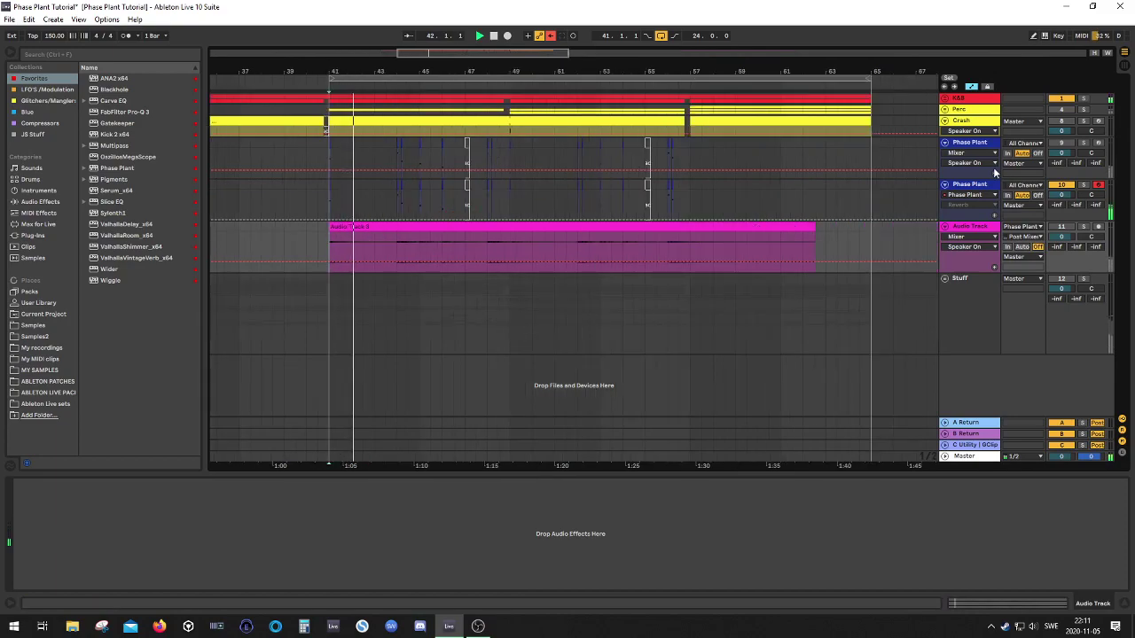
click(932, 190)
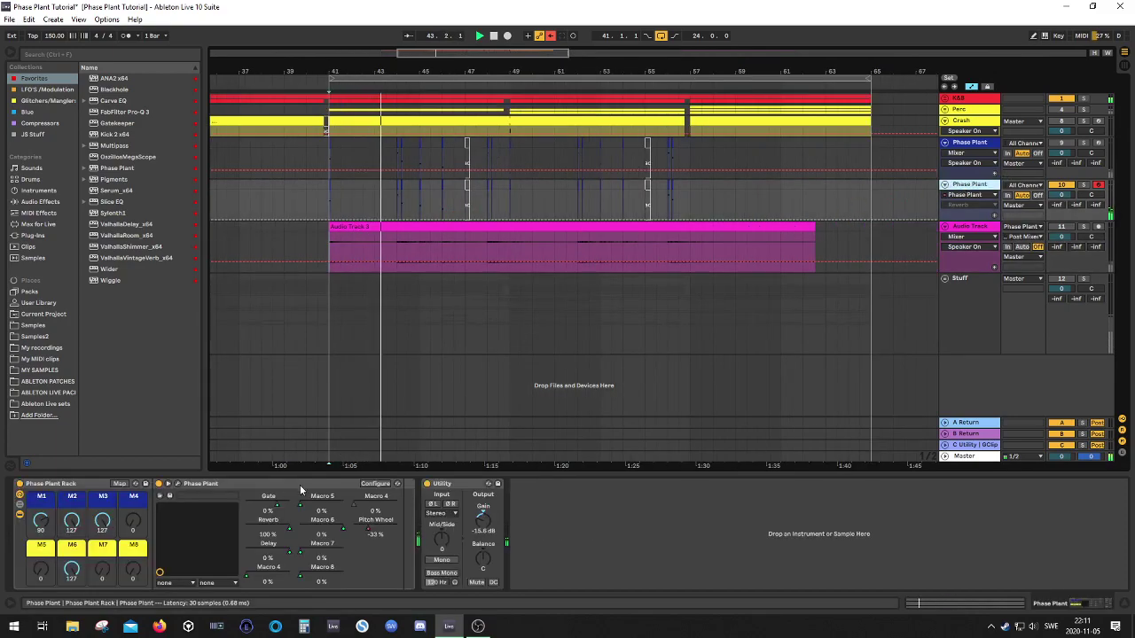
click(181, 485)
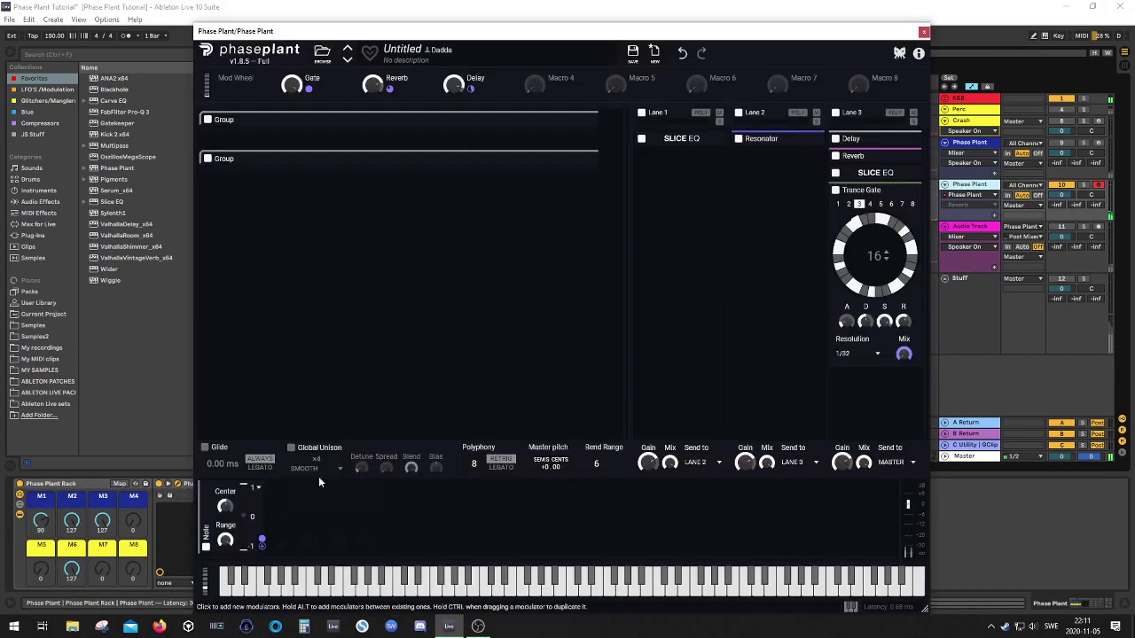
click(887, 140)
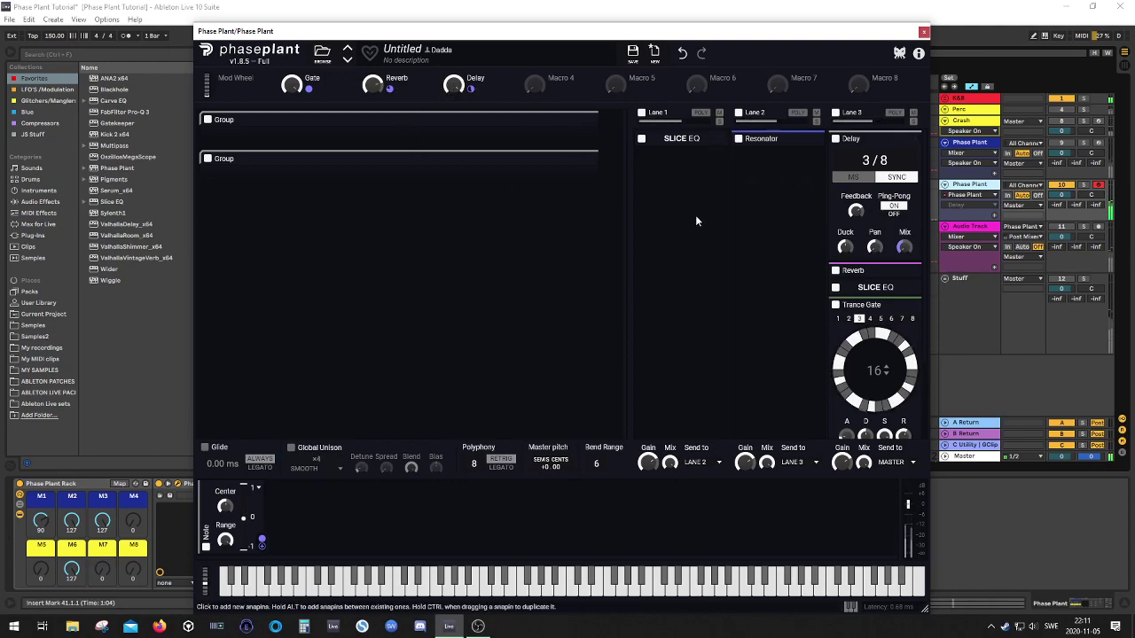
click(798, 139)
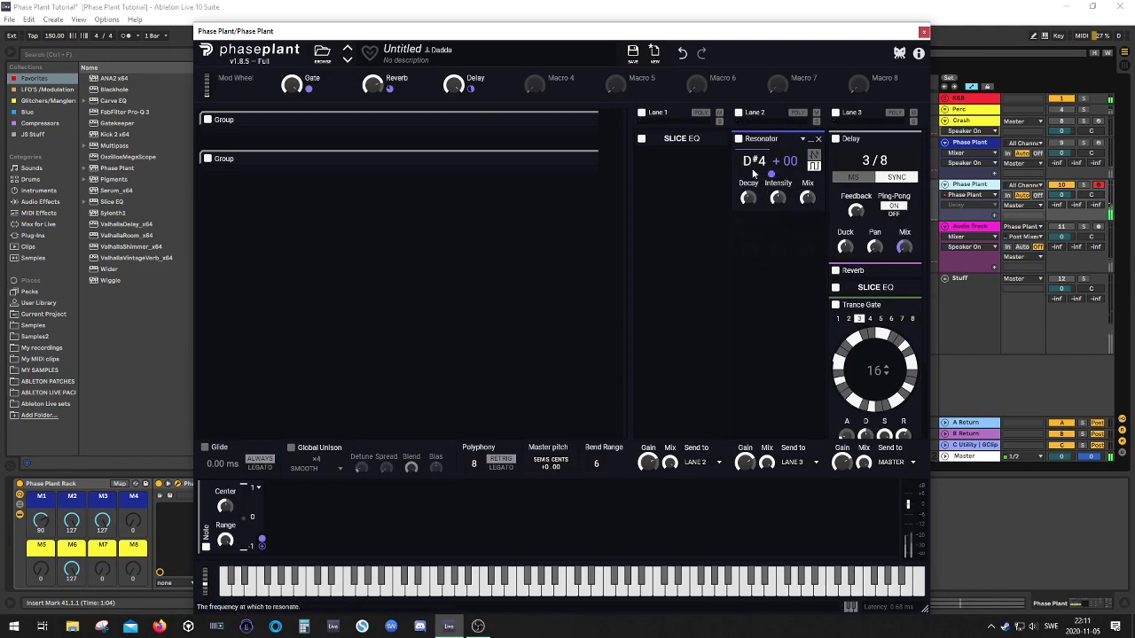
drag(756, 161, 756, 204)
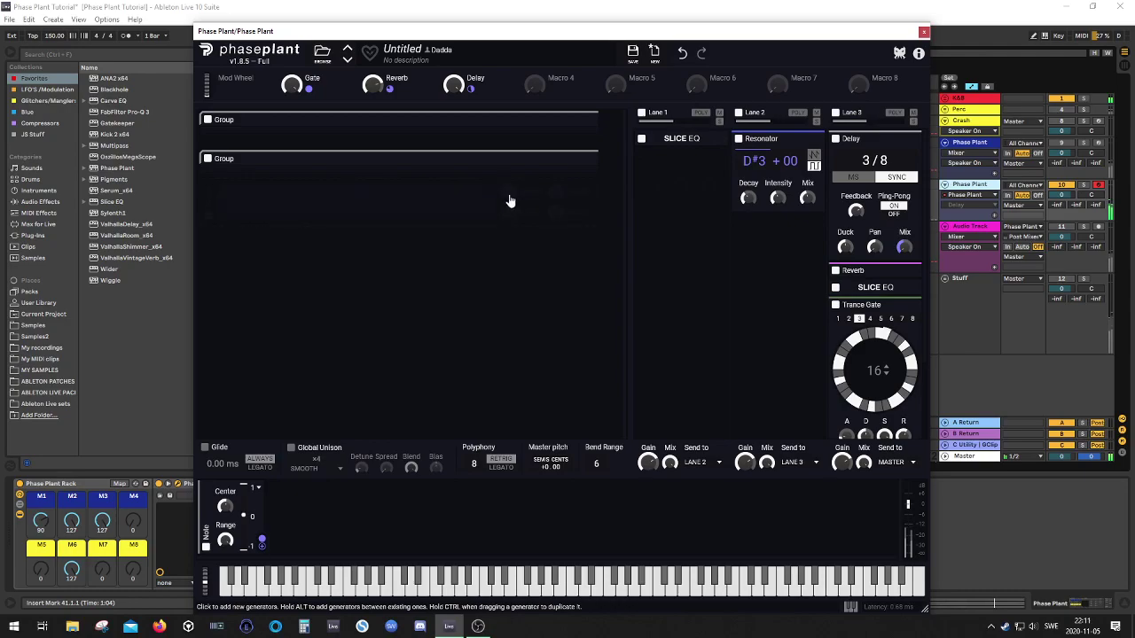
- Expand both generator groups in Phase Plant and look over their oscillators and modulation assignments
click(580, 158)
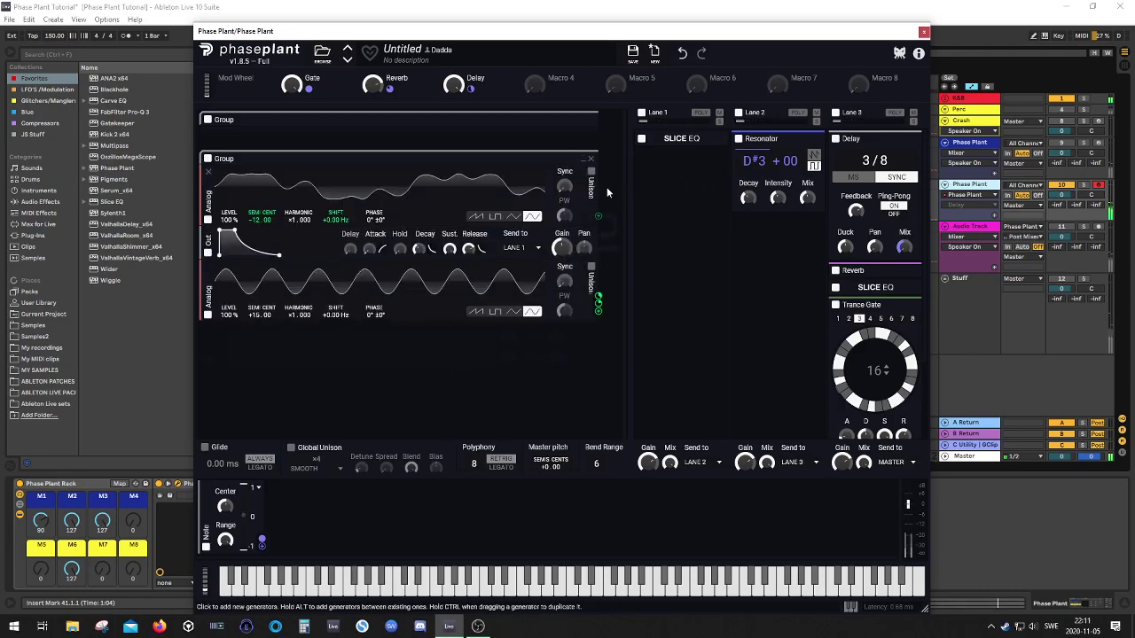
click(581, 125)
scroll(558, 241, down, 3)
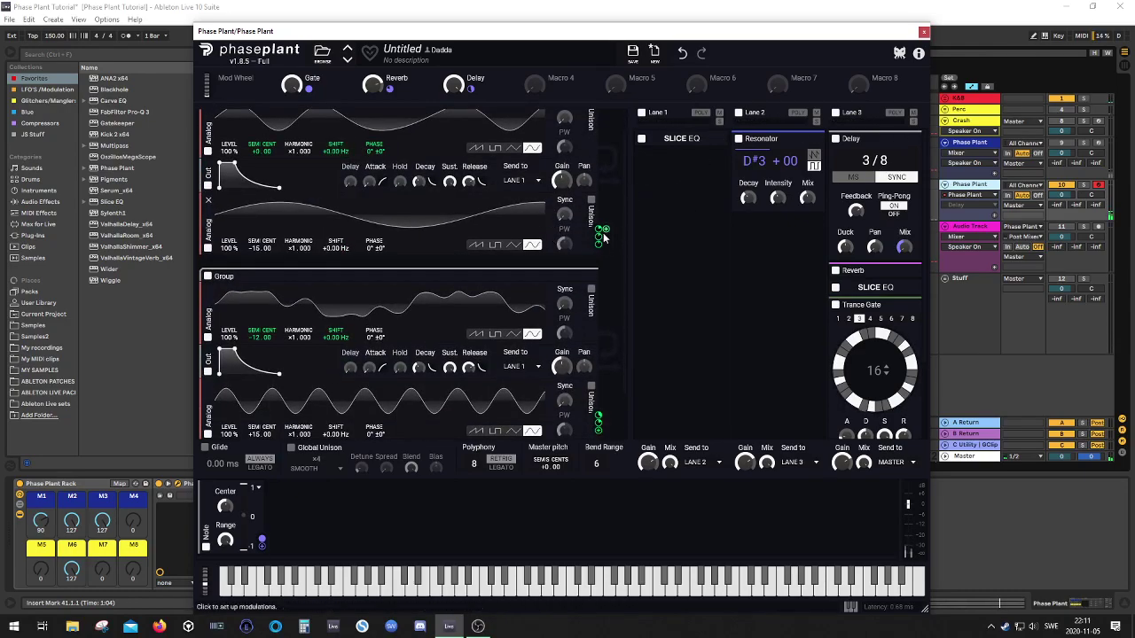
drag(599, 175, 599, 174)
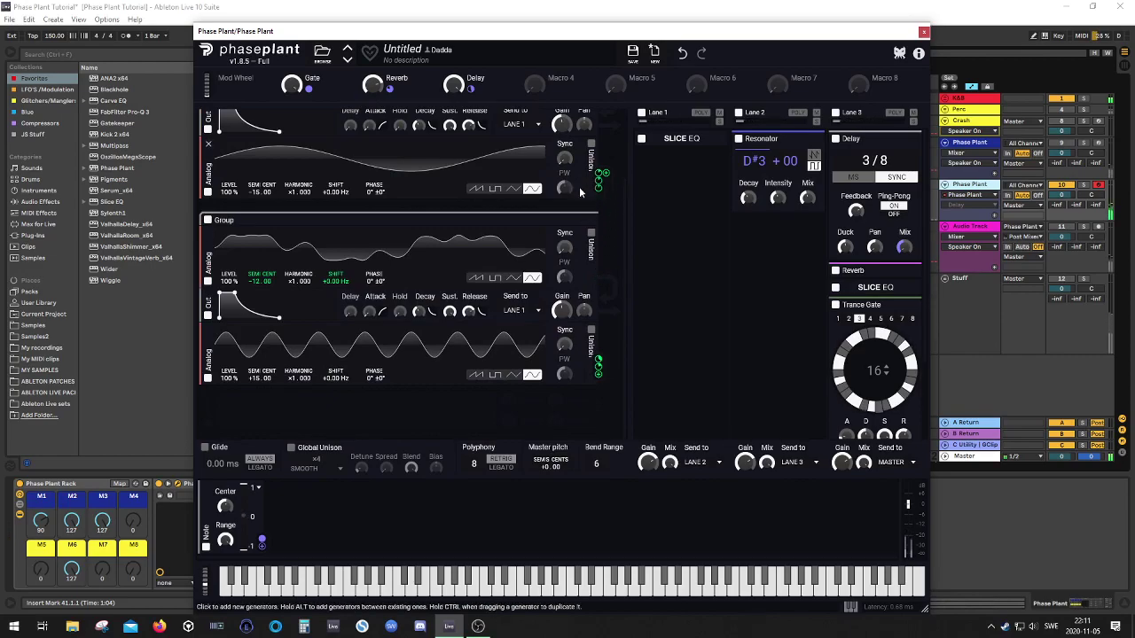
scroll(266, 328, up, 2)
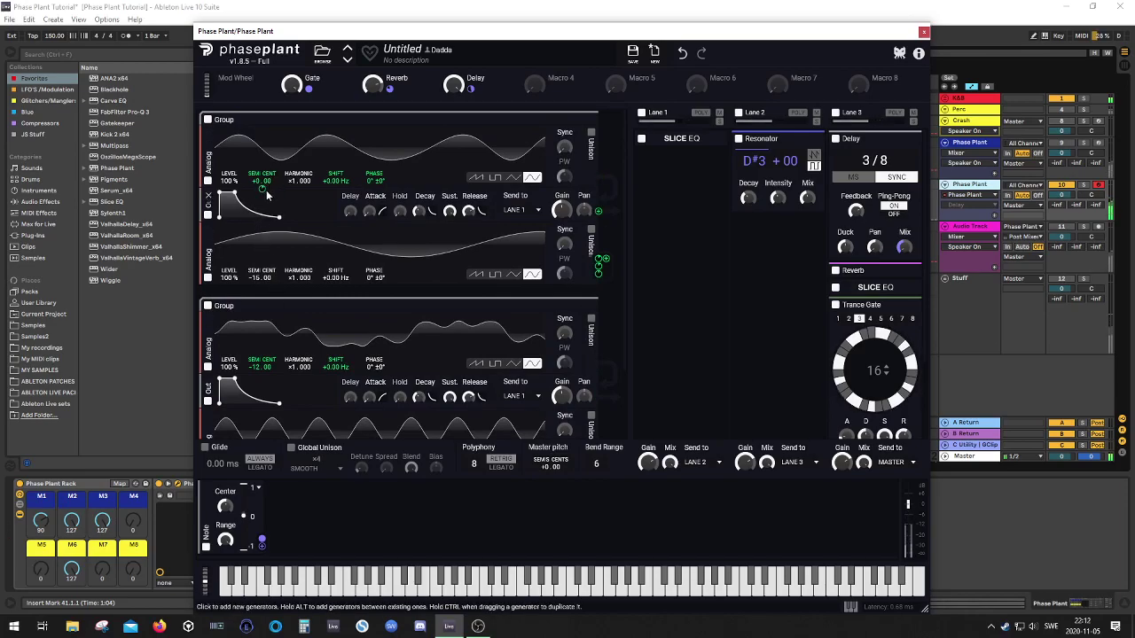
- Set the semitone modulation of the first group's upper Analog oscillator to about 42 % and adjust its phase modulation amount
mouse_move(263, 190)
drag(262, 189, 261, 163)
scroll(262, 190, up, 2)
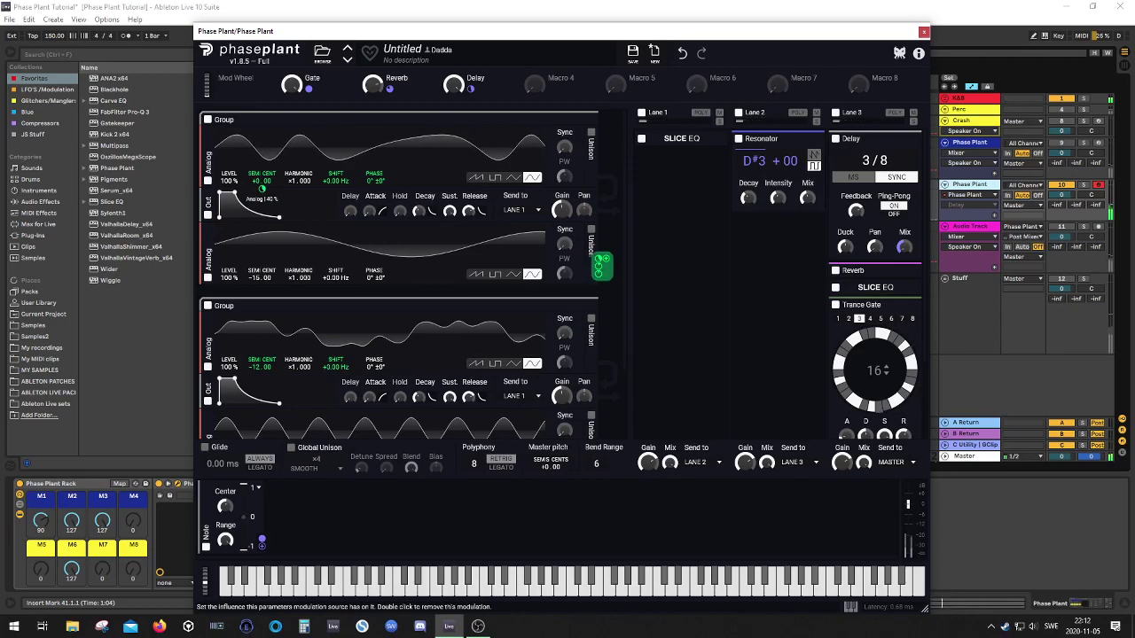
scroll(262, 190, down, 2)
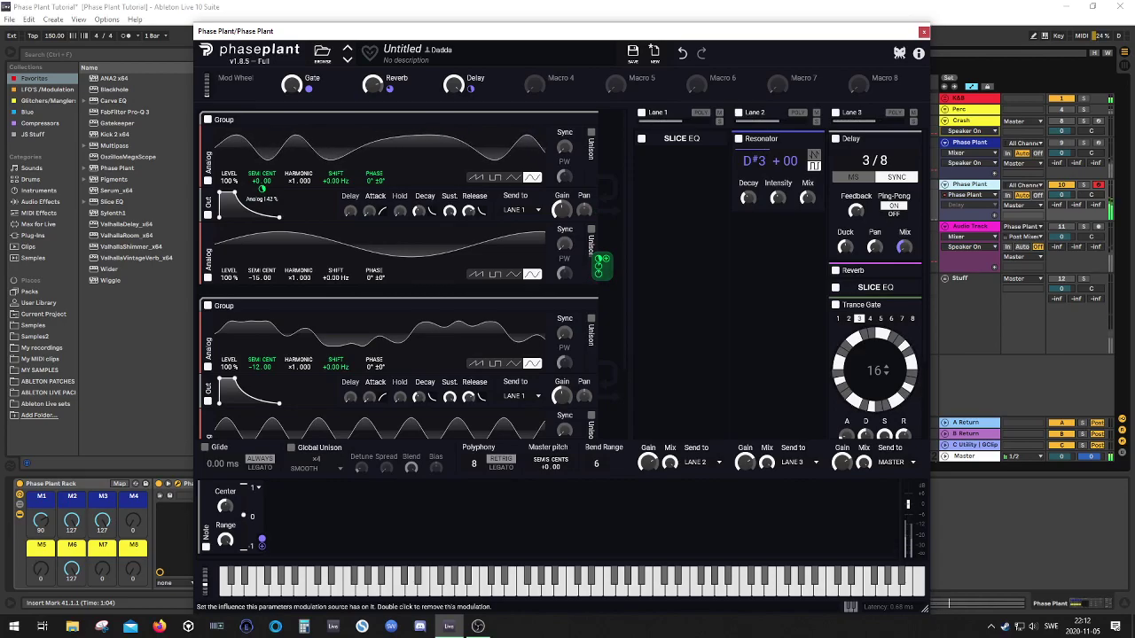
scroll(261, 190, up, 3)
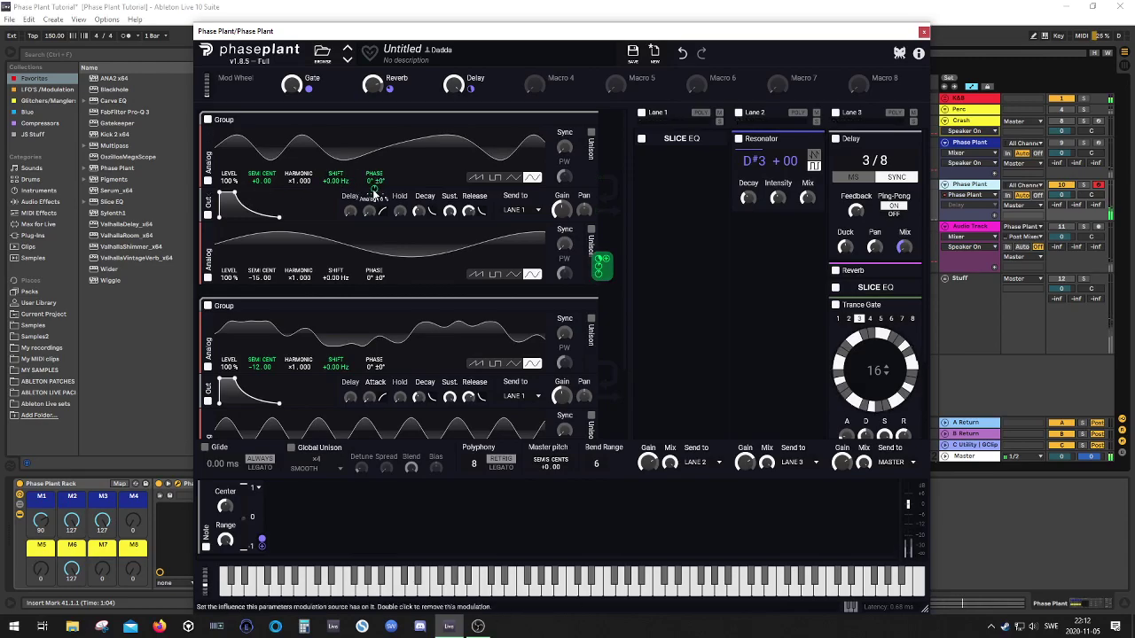
drag(374, 190, 374, 177)
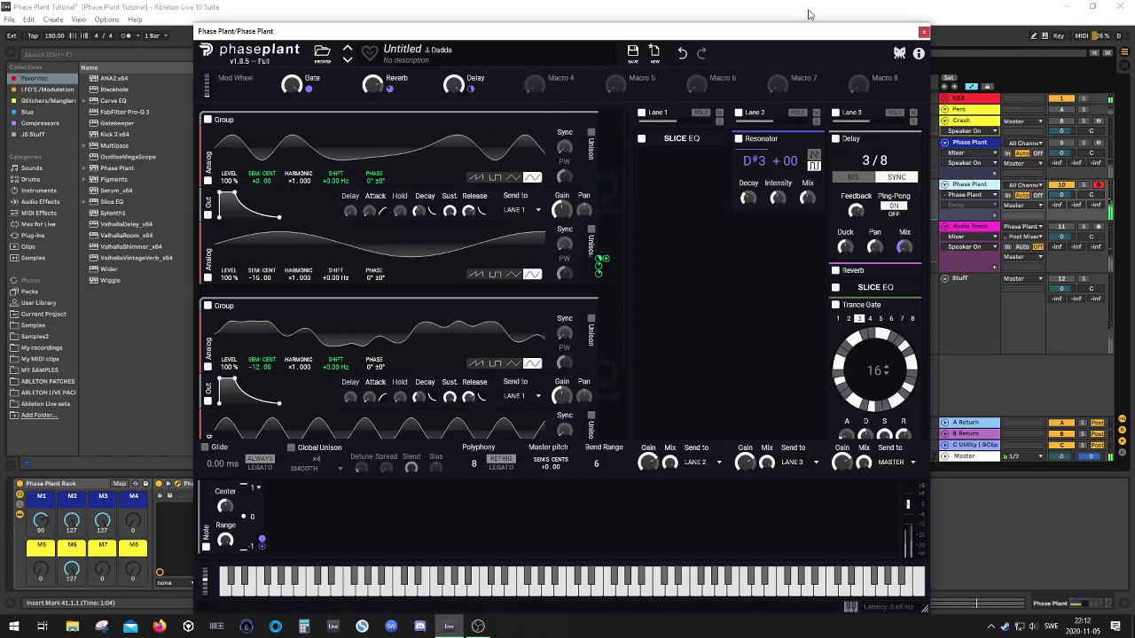
click(924, 32)
- Deactivate the second Phase Plant track, activate the Audio Track, and play the arrangement from bar 41
scroll(633, 197, up, 6)
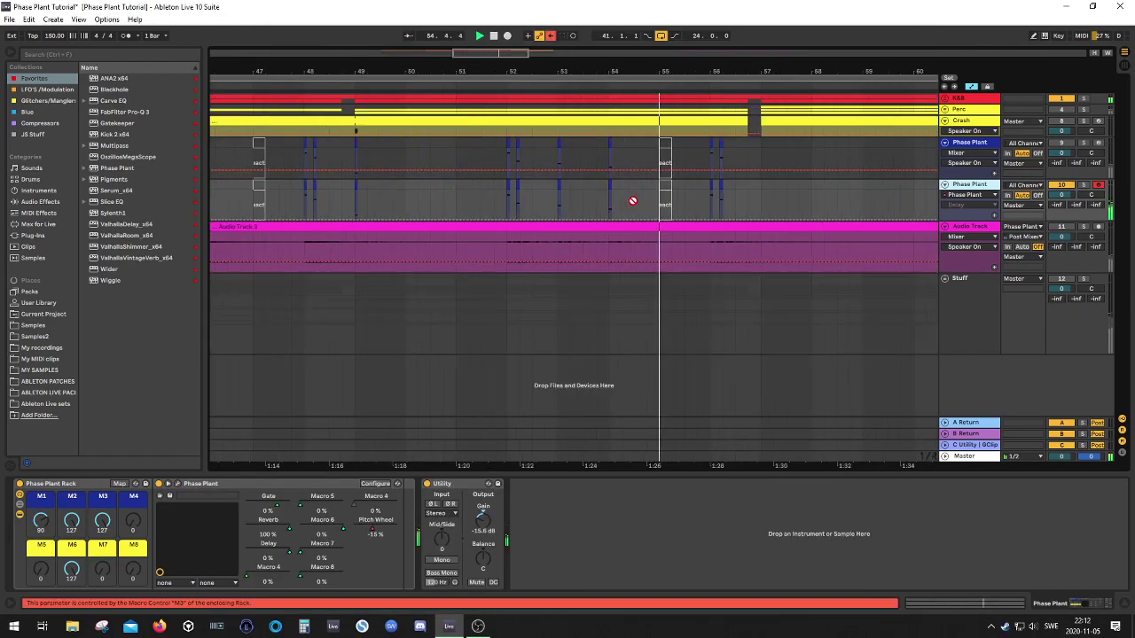
scroll(600, 204, down, 2)
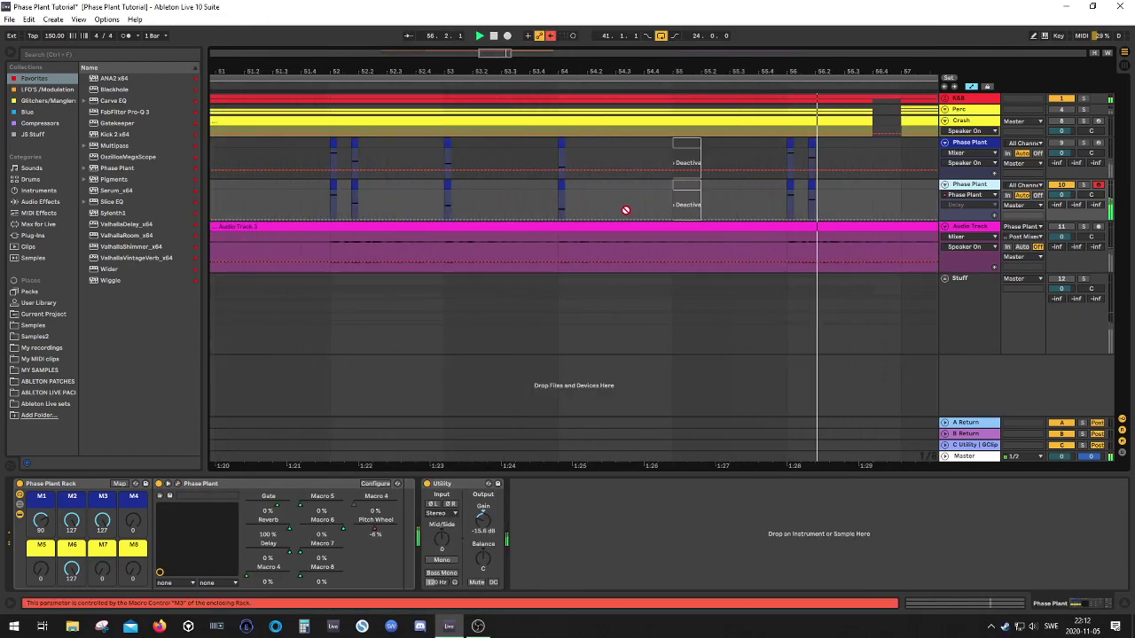
ctrl+scroll(621, 210, down, 3)
ctrl+scroll(667, 208, down, 4)
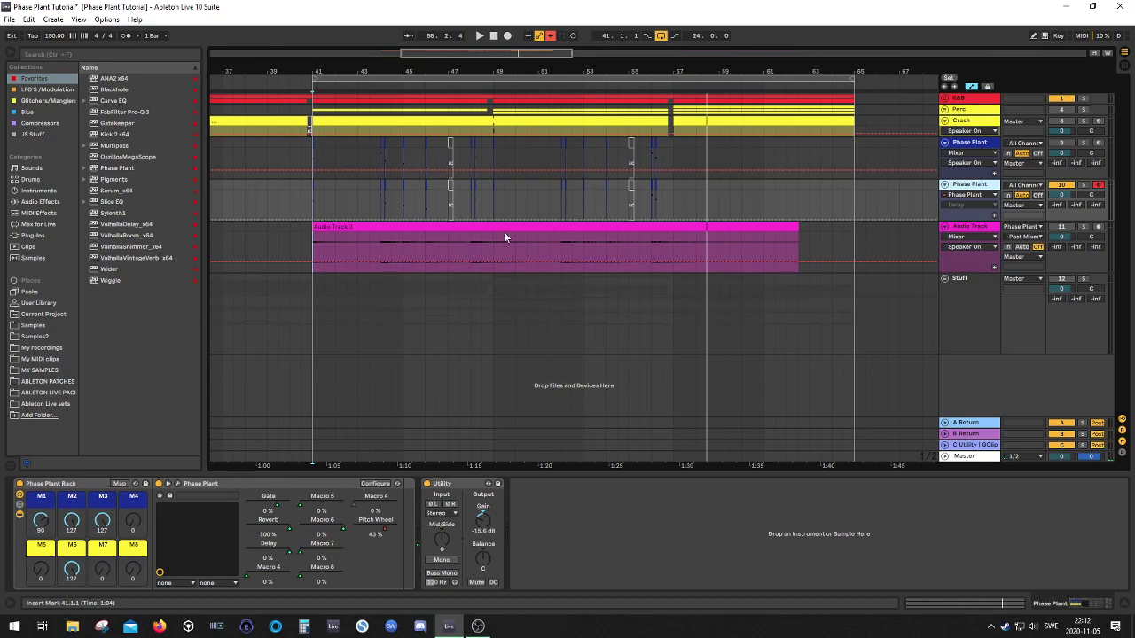
click(1062, 184)
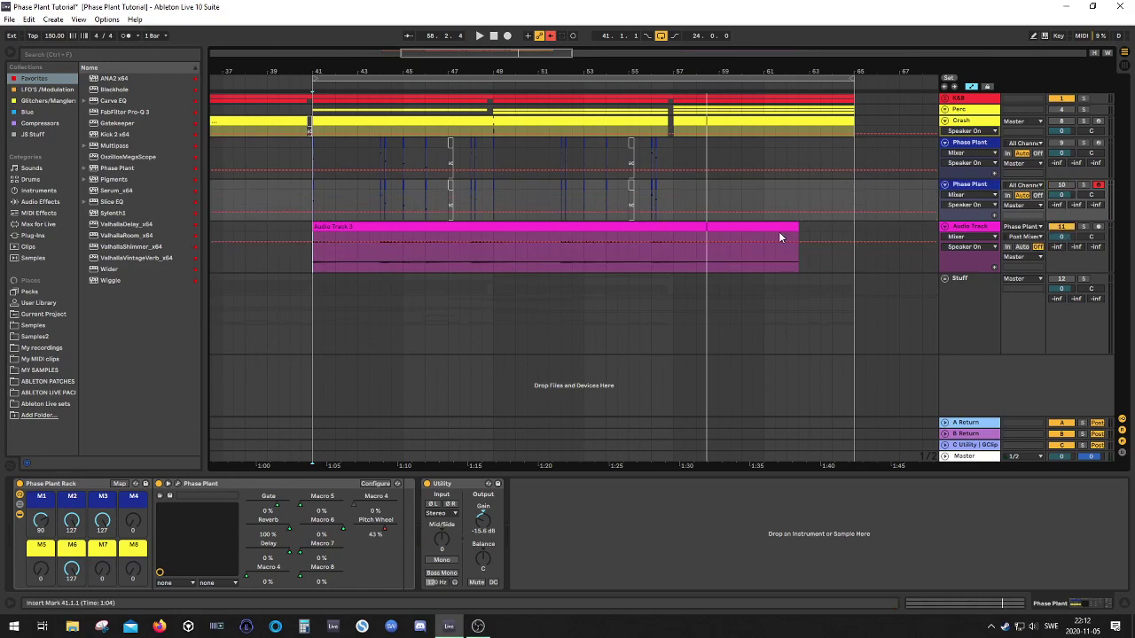
key(space)
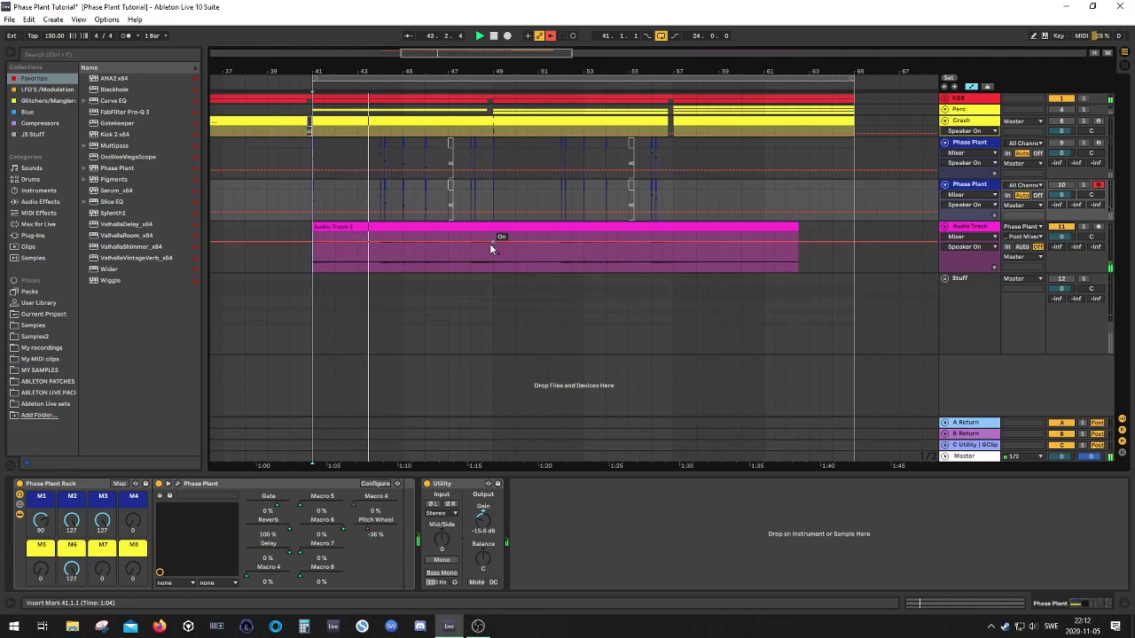
- Stop playback and open the Phase Plant editor of the second Phase Plant track
key(space)
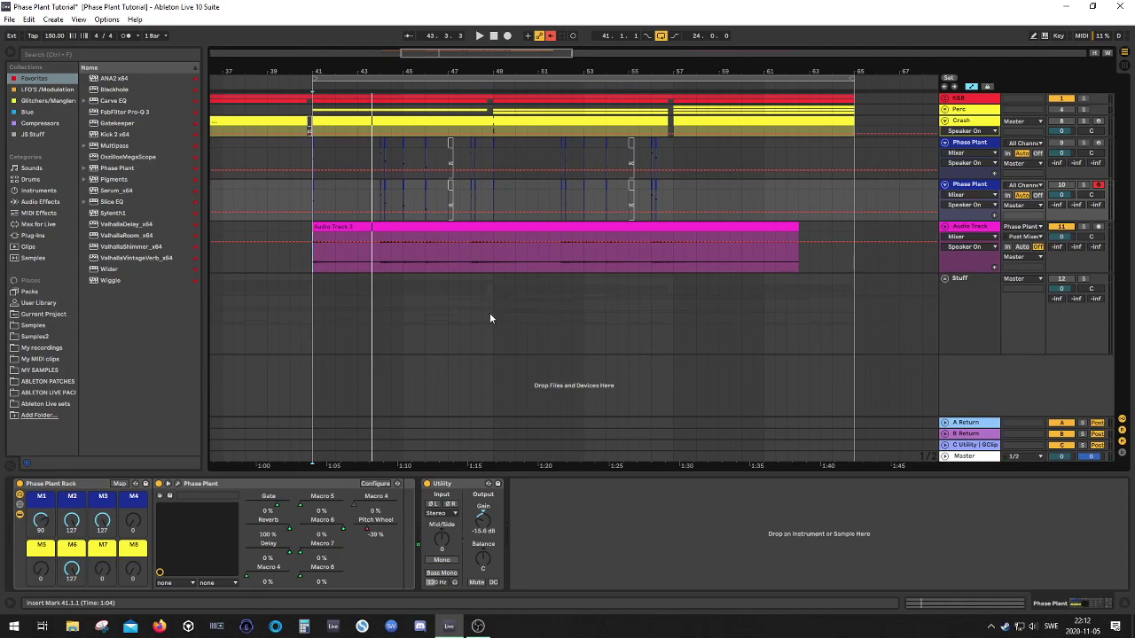
click(971, 145)
click(964, 189)
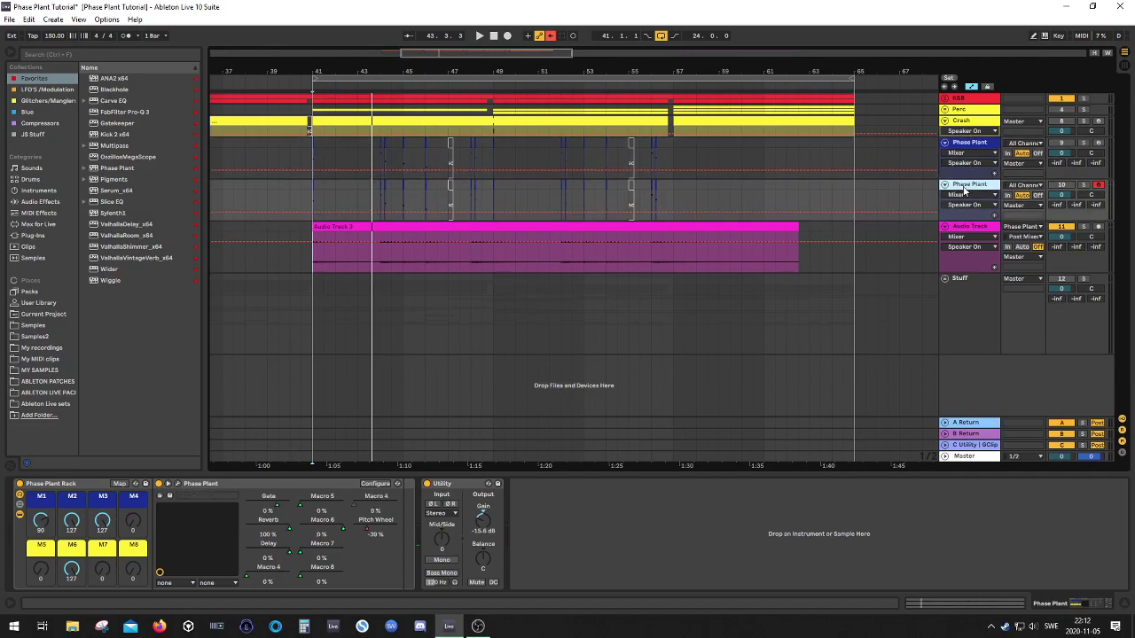
click(177, 484)
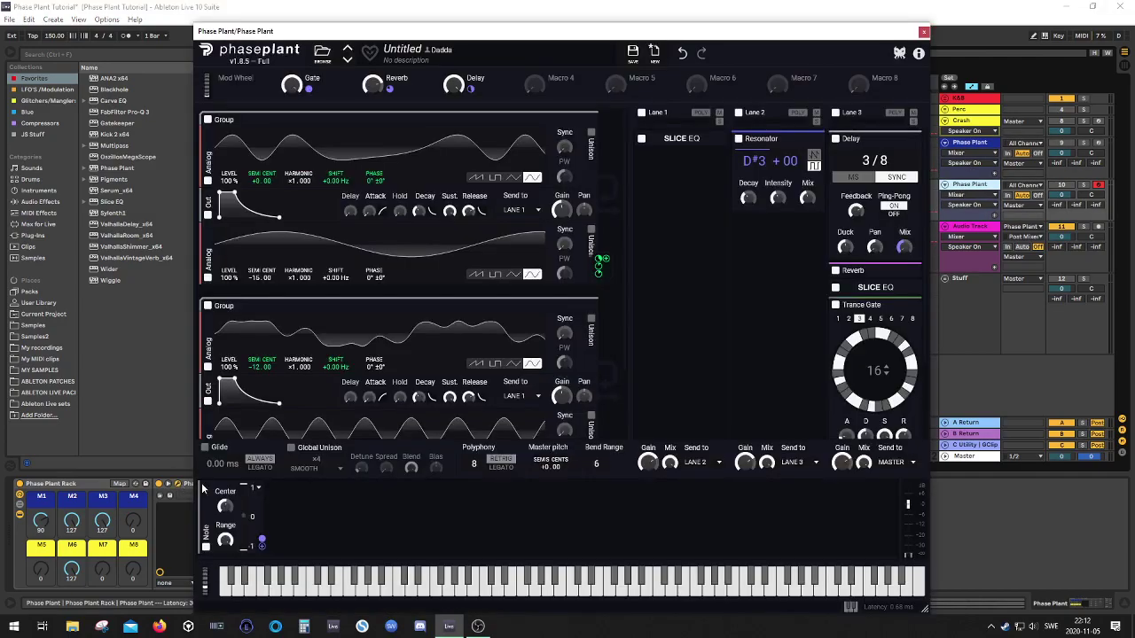
- Examine the oscillators of both generator groups and the Lane 2 and Lane 3 effects, and close the Phase Plant editor
scroll(385, 379, down, 3)
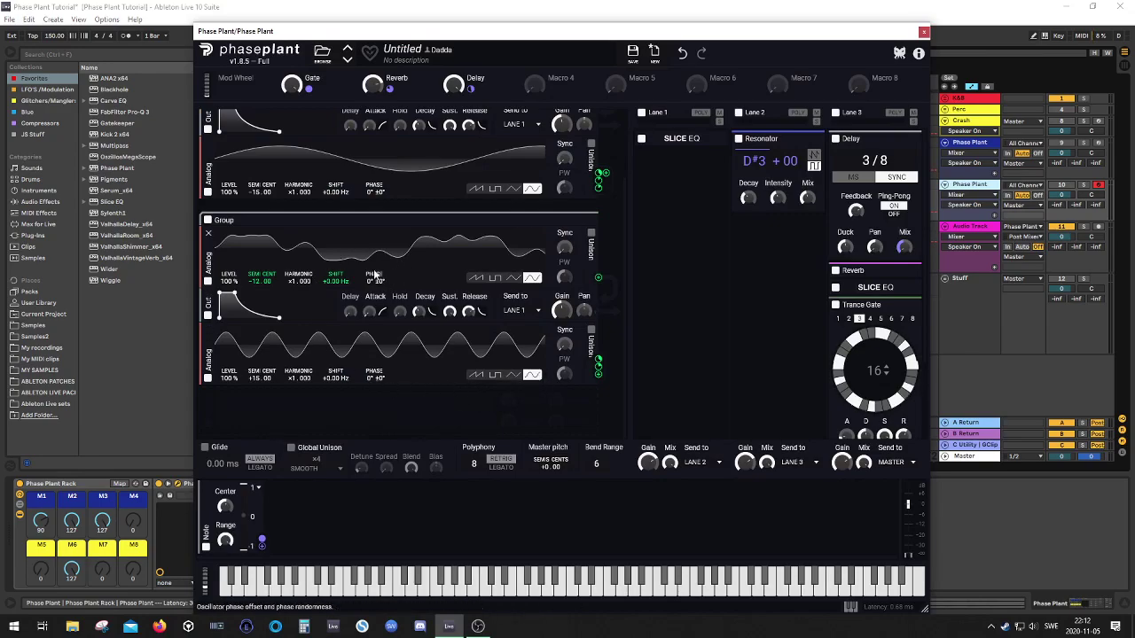
scroll(391, 293, up, 2)
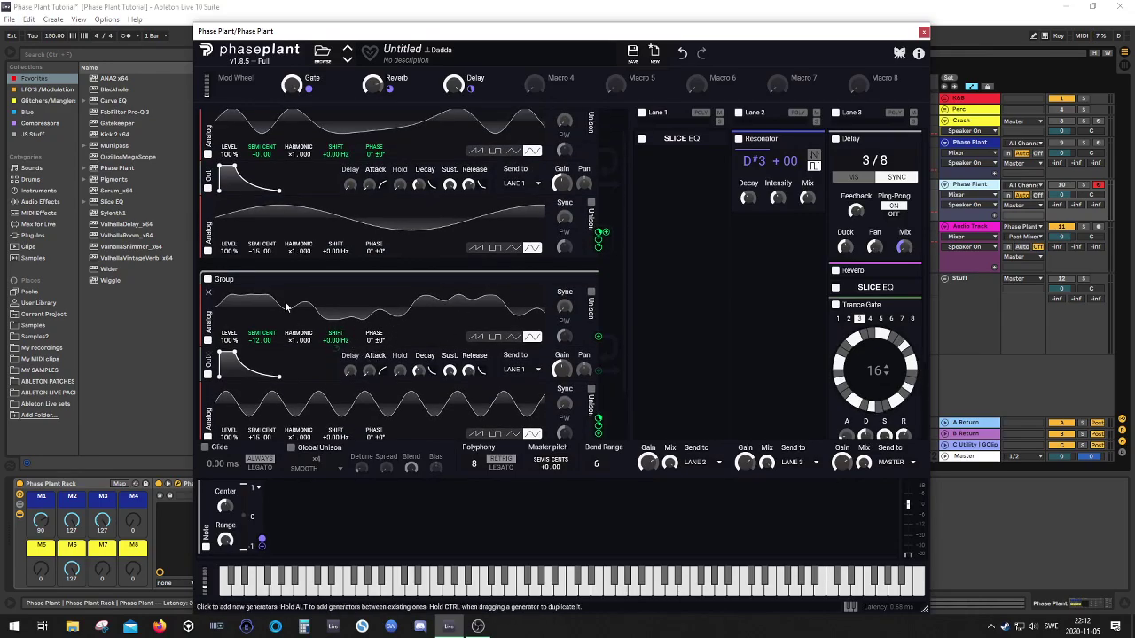
scroll(425, 296, up, 1)
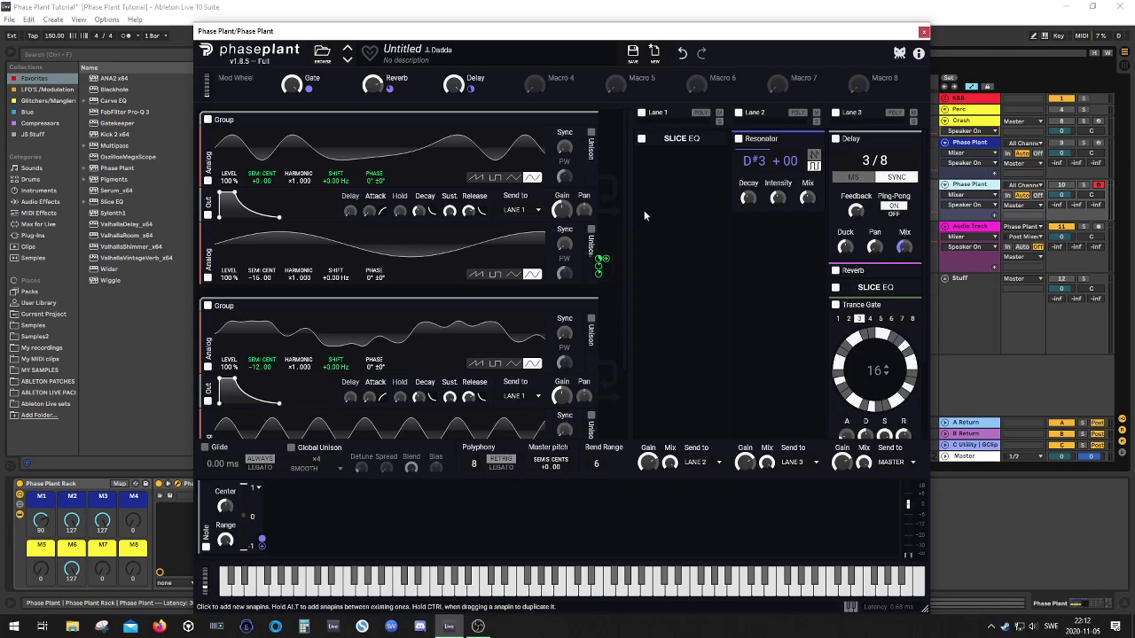
scroll(357, 314, down, 2)
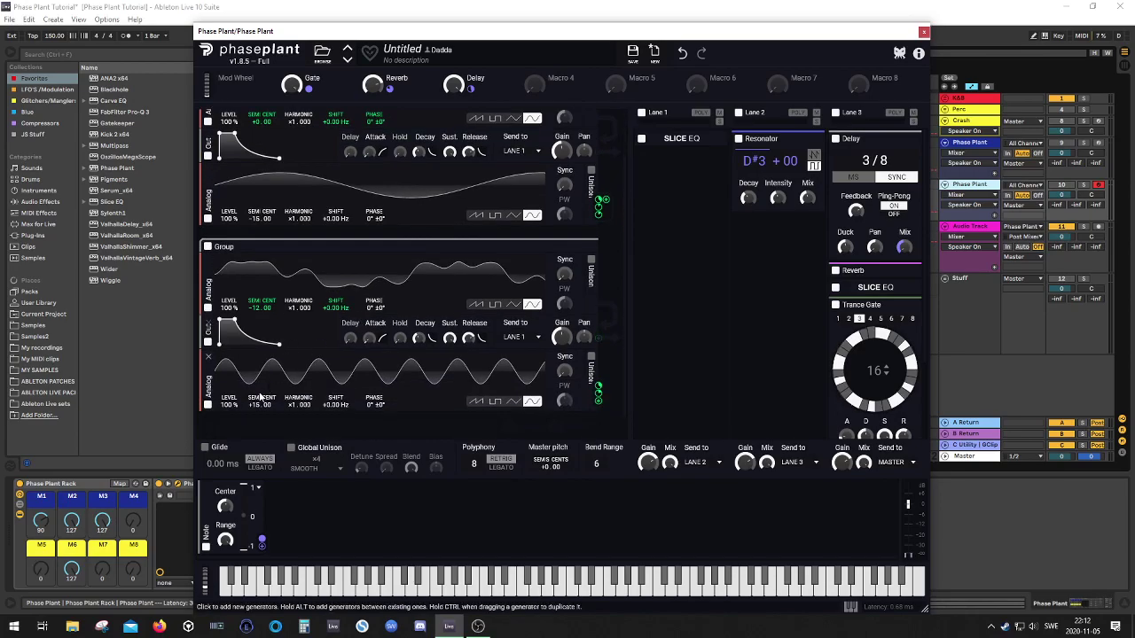
scroll(266, 317, up, 1)
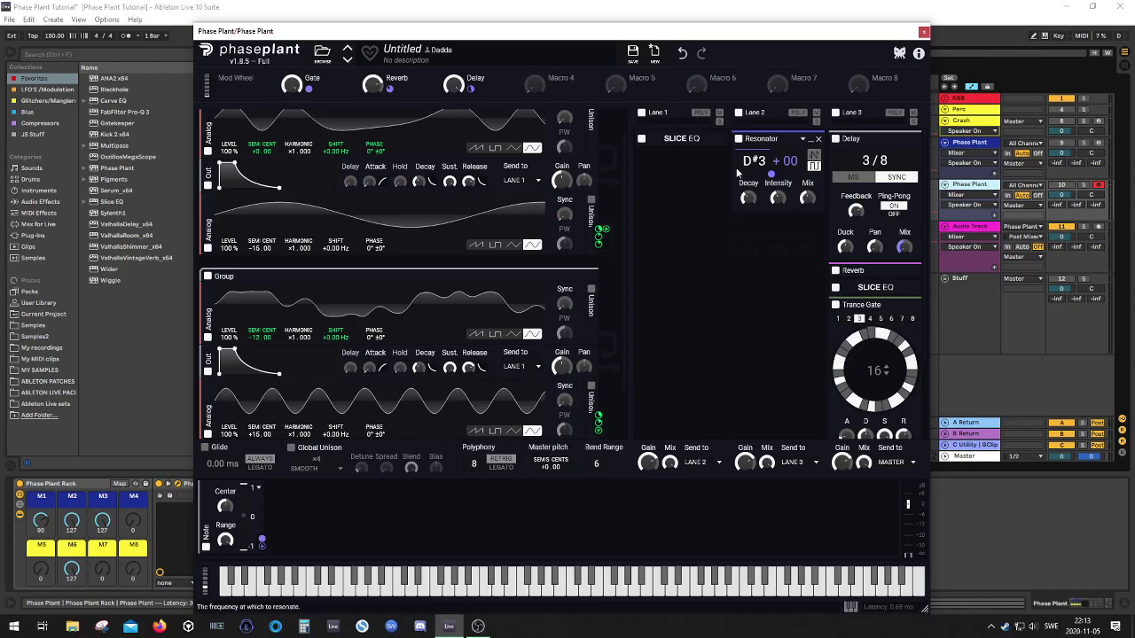
scroll(901, 350, down, 1)
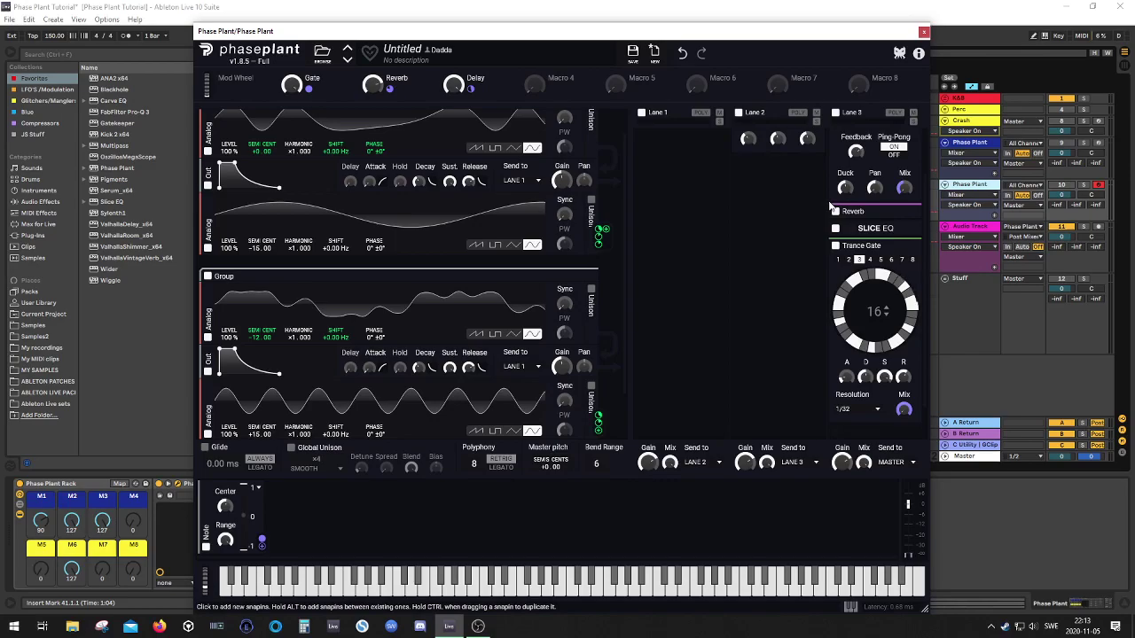
click(924, 33)
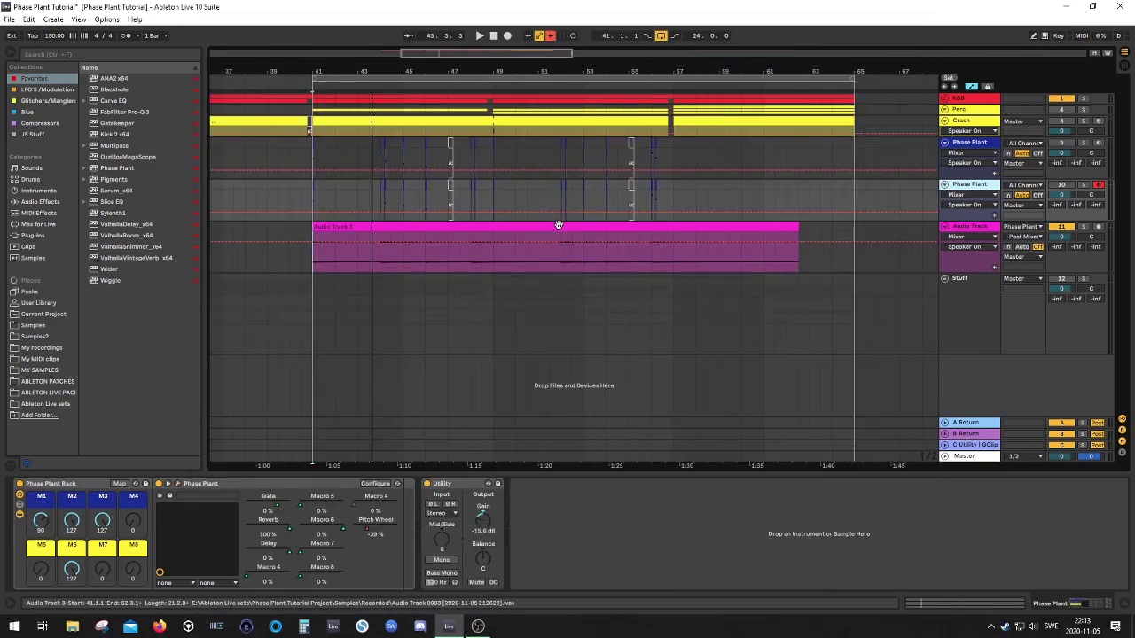
- Hide the automation lanes in the arrangement and select the recorded clip on the Audio Track
key(a)
click(563, 222)
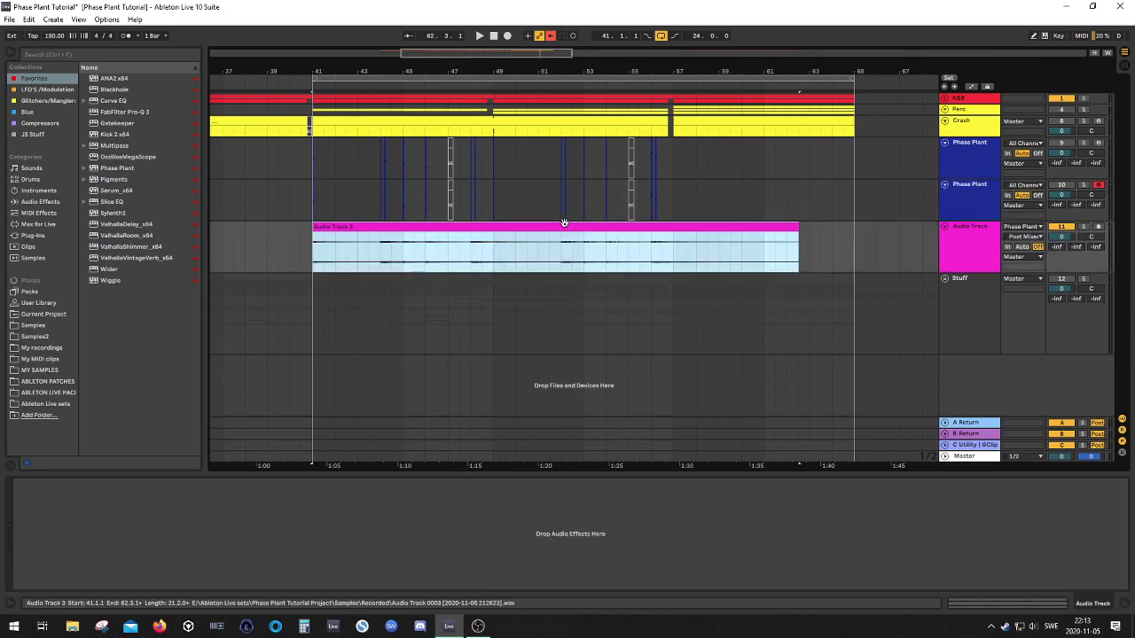